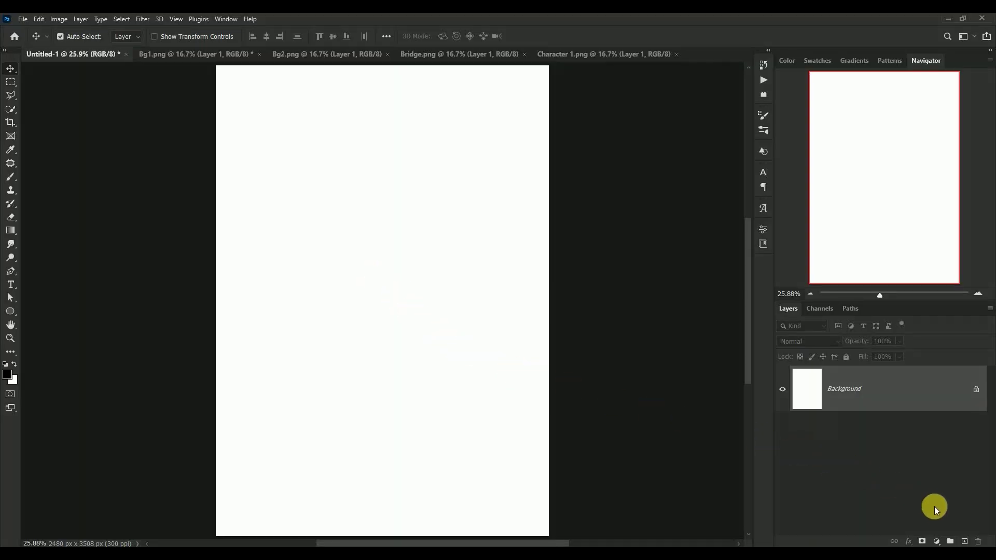
Step: Add a Solid Color fill layer in dark grey #454545 covering the poster
left_click(936, 541)
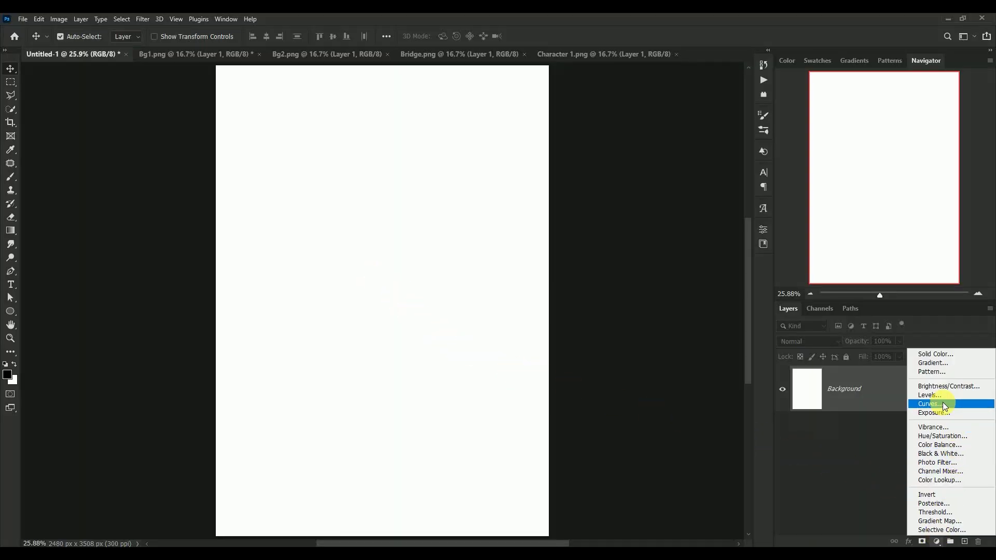
left_click(934, 354)
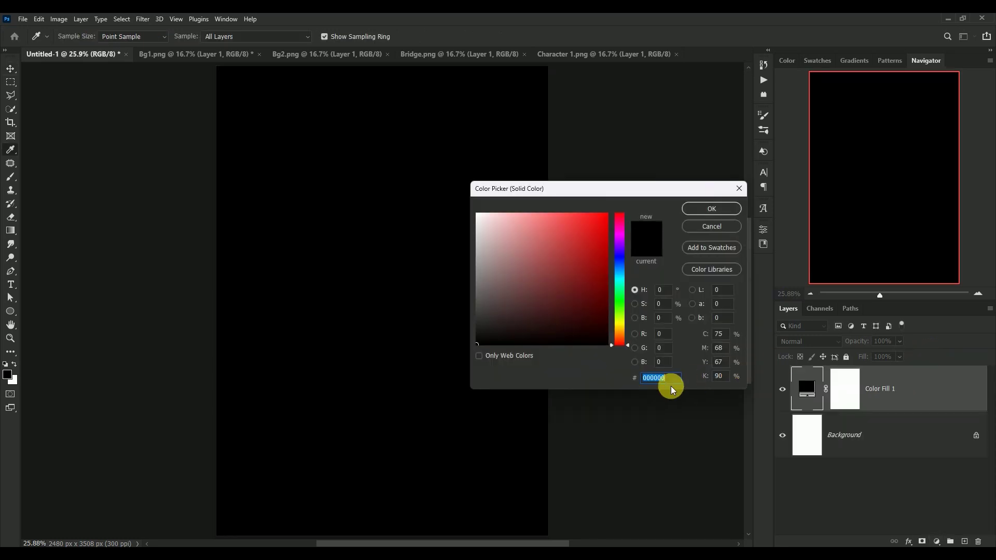
left_click(673, 384)
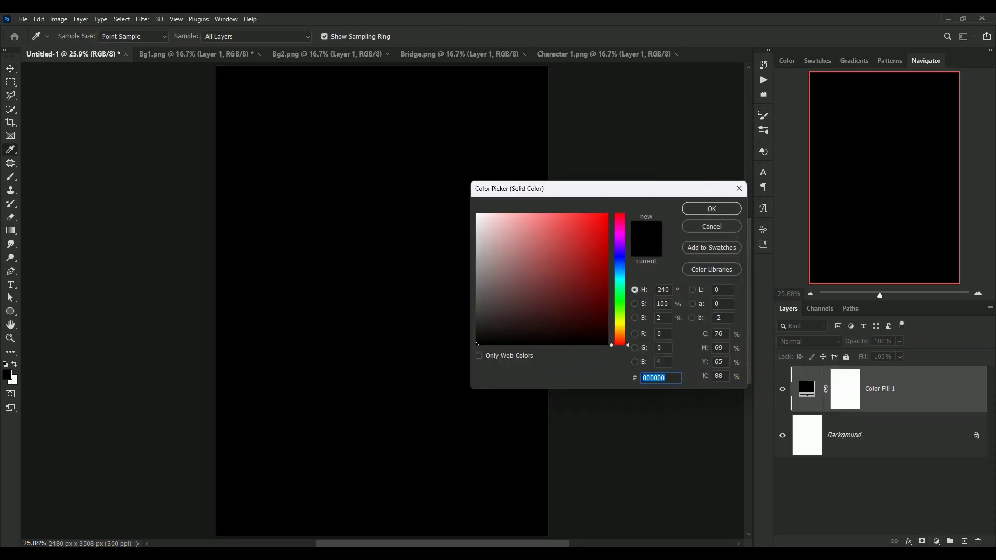
type("45454")
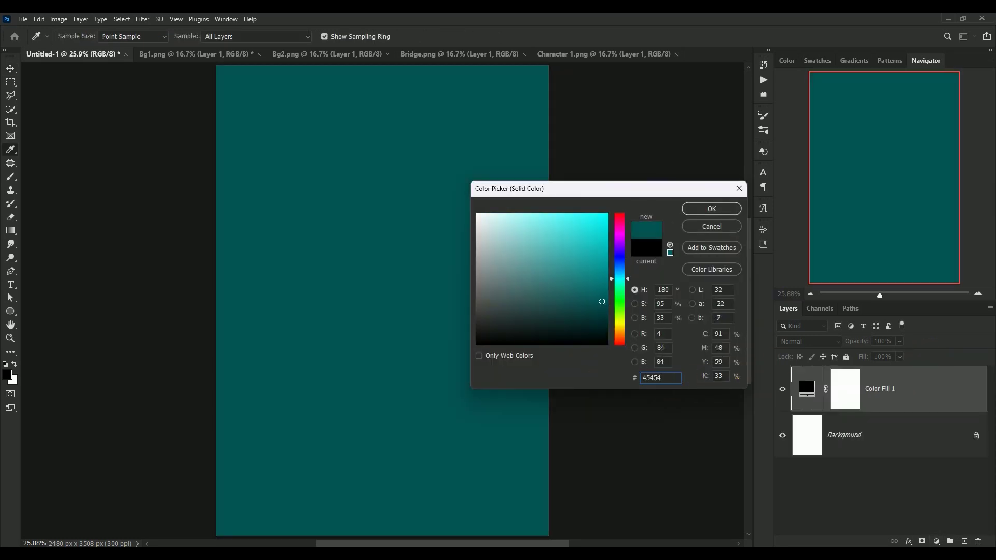
type("5")
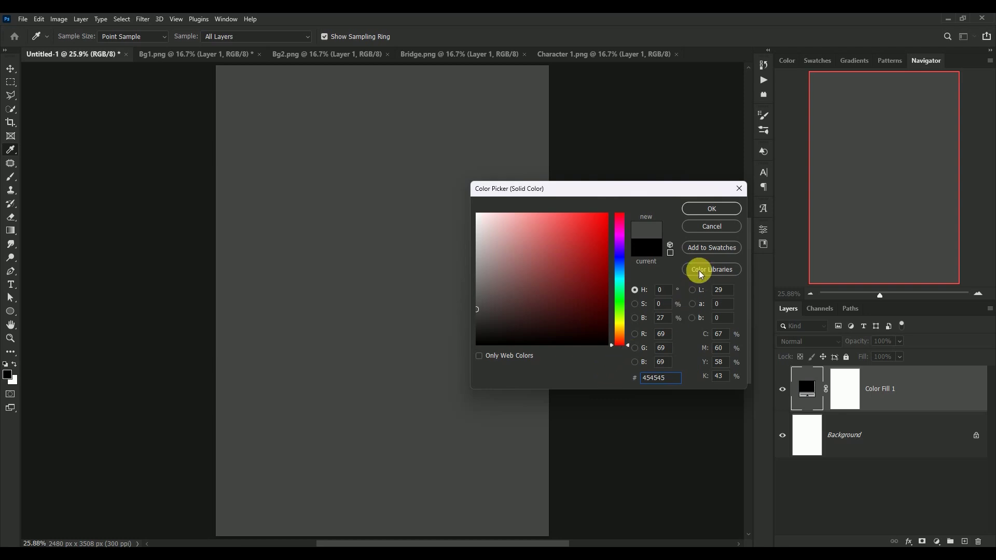
left_click(710, 208)
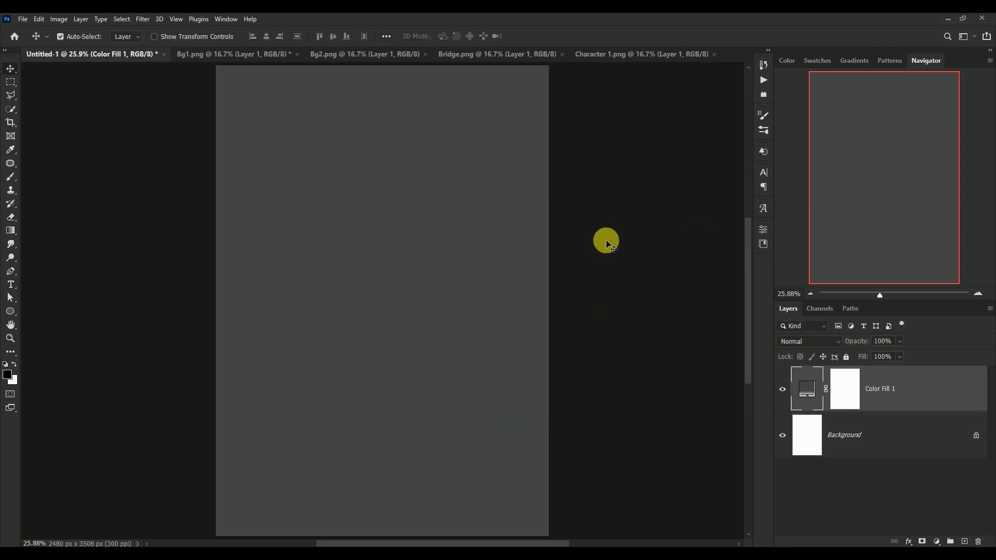
Step: Drag the Bg1.png UFO landscape layer into the Untitled-1 poster
left_click(200, 54)
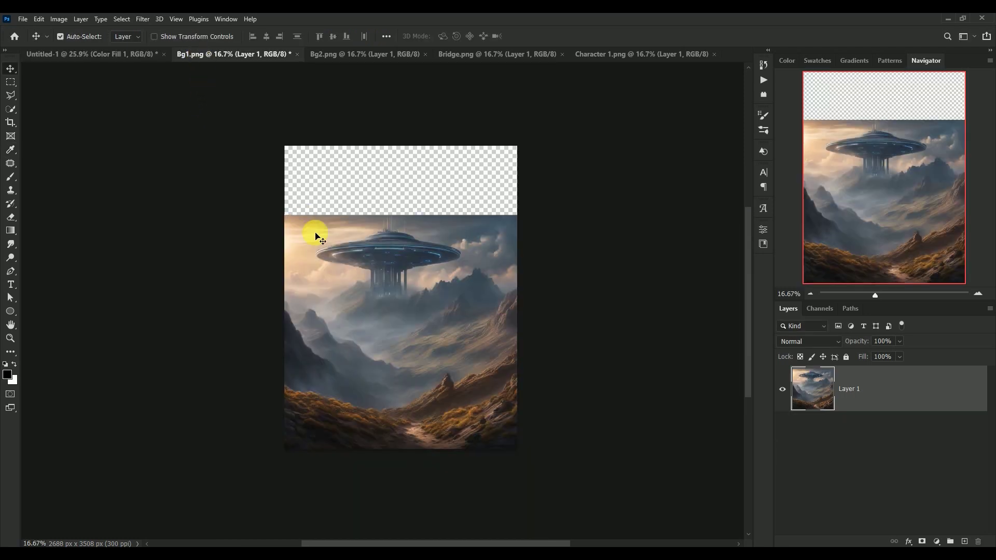
left_click_drag(454, 418, 246, 237)
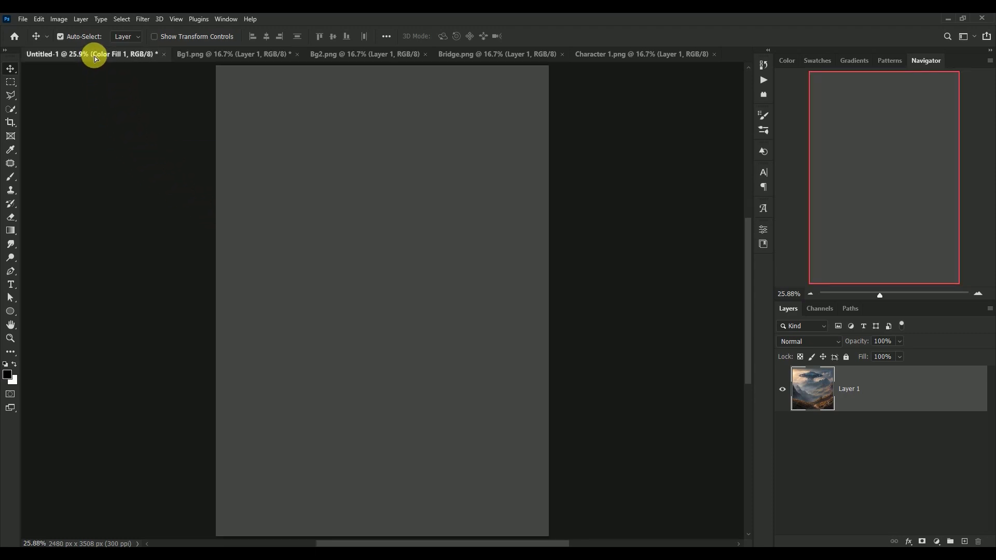
left_click_drag(246, 238, 356, 296)
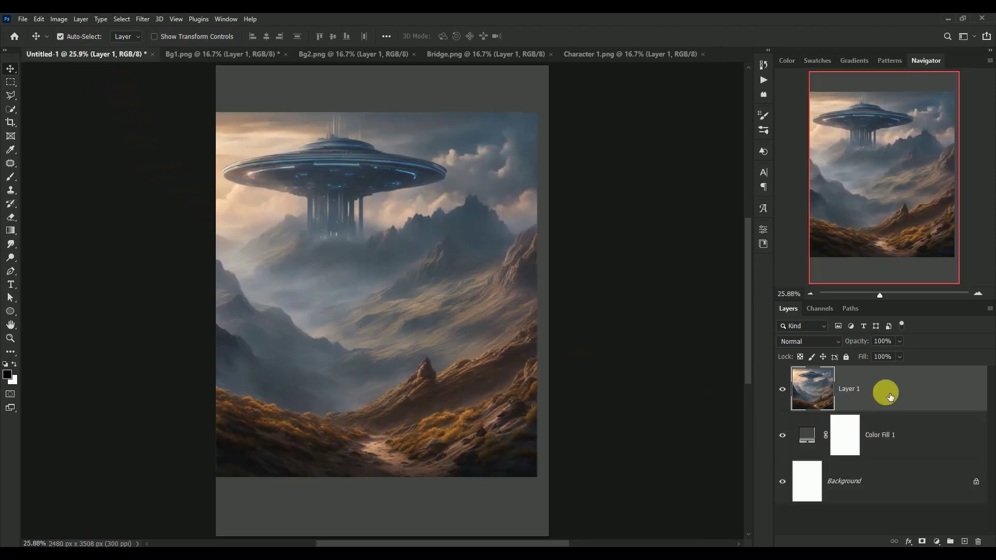
Step: Convert the UFO layer to a smart object and shift it down, leaving grey above
right_click(885, 396)
left_click(822, 253)
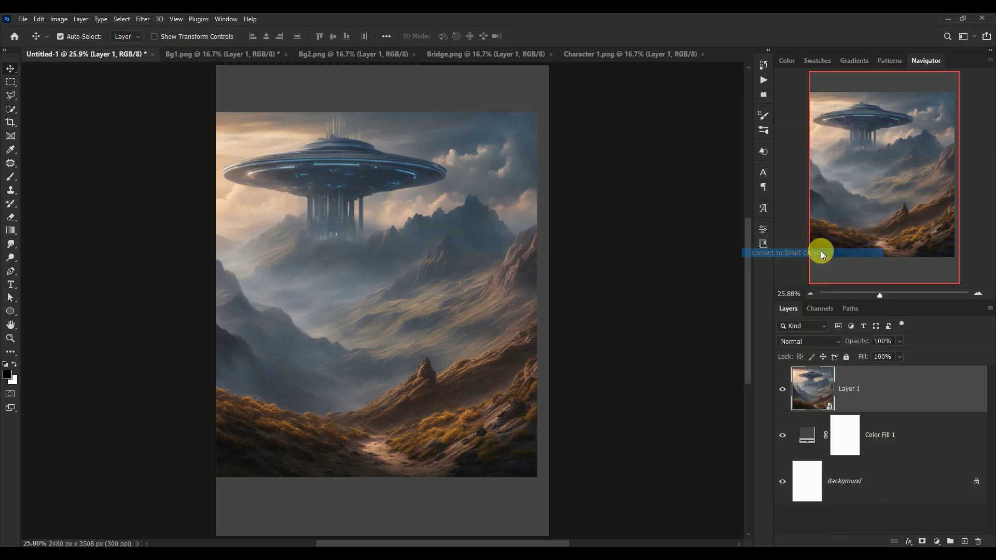
left_click_drag(367, 282, 382, 371)
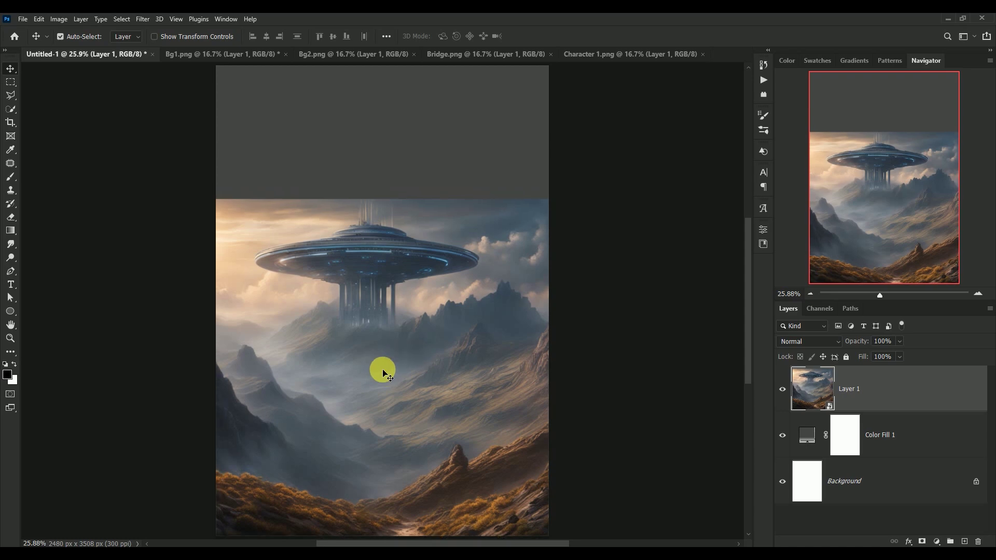
left_click(783, 390)
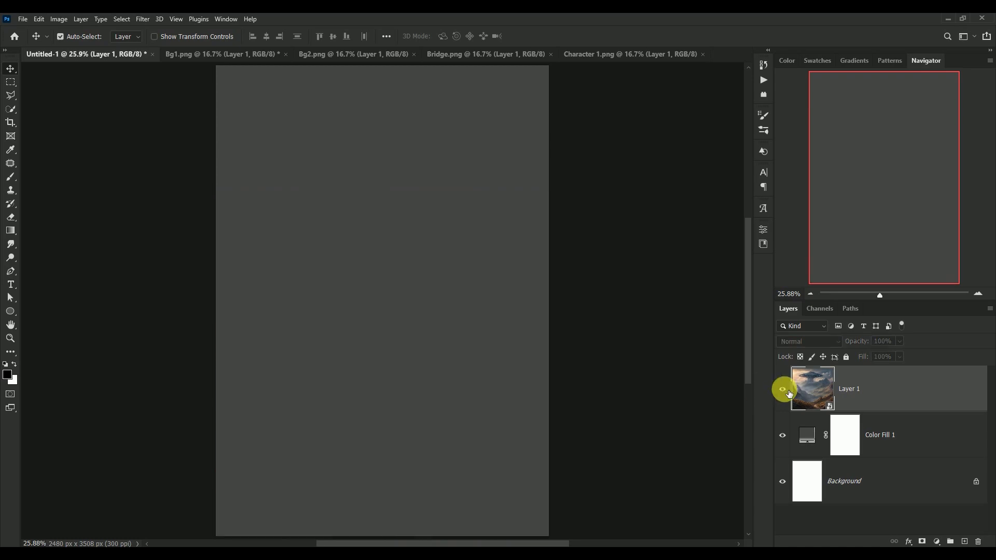
left_click(783, 390)
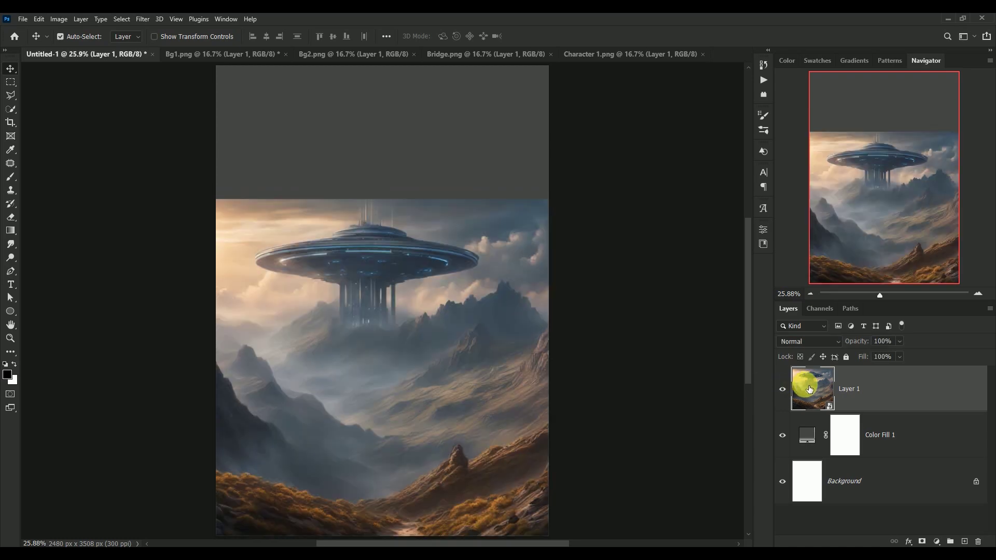
Step: Mask Layer 1 with a black-to-white gradient fading the upper sky into grey down to the saucer
left_click(923, 542)
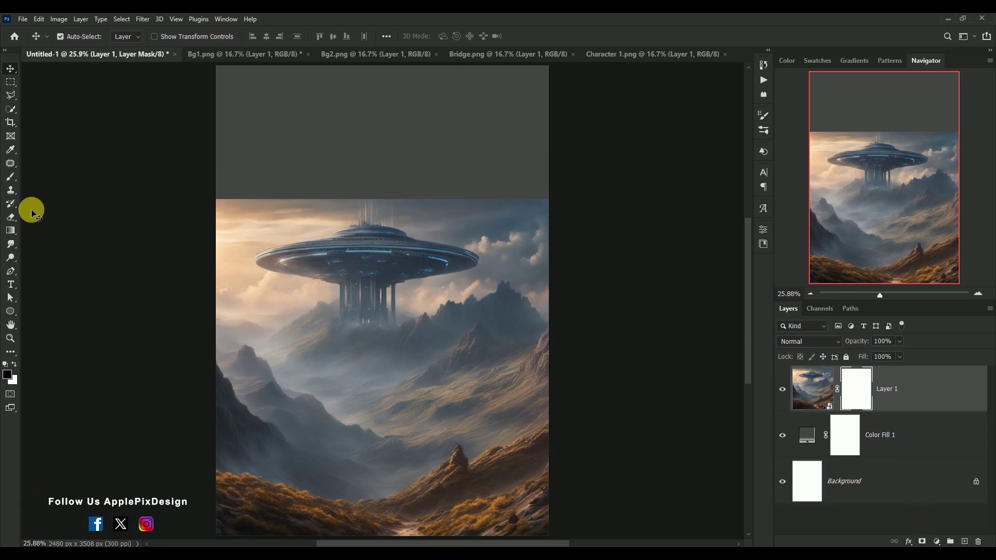
left_click(11, 230)
left_click_drag(381, 145, 390, 266)
left_click_drag(384, 171, 384, 289)
left_click_drag(389, 167, 395, 311)
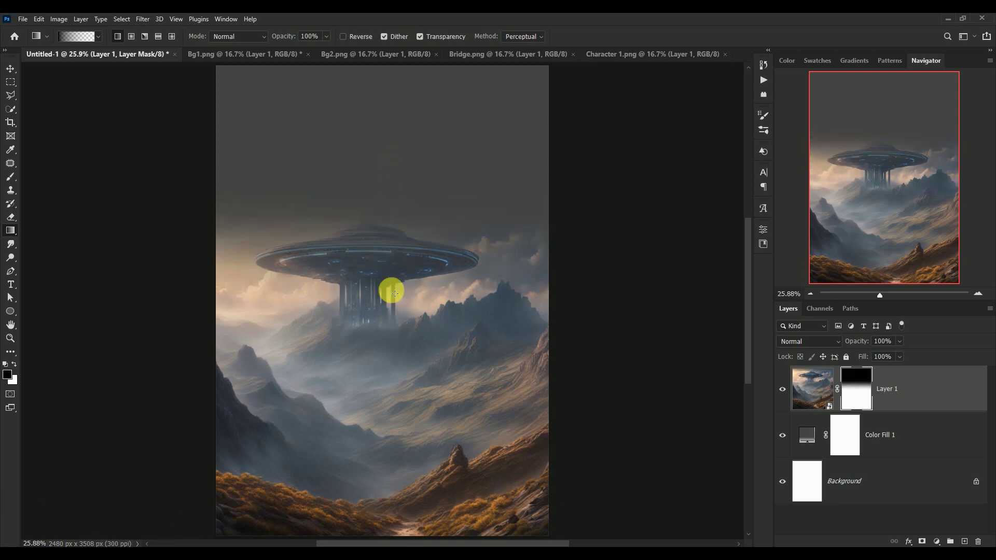
left_click_drag(403, 141, 400, 303)
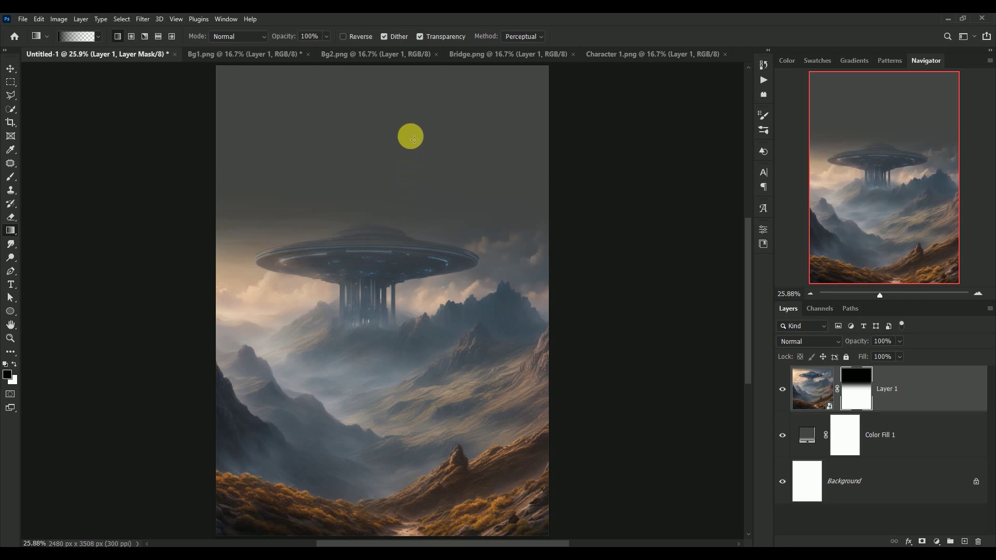
left_click_drag(413, 138, 409, 291)
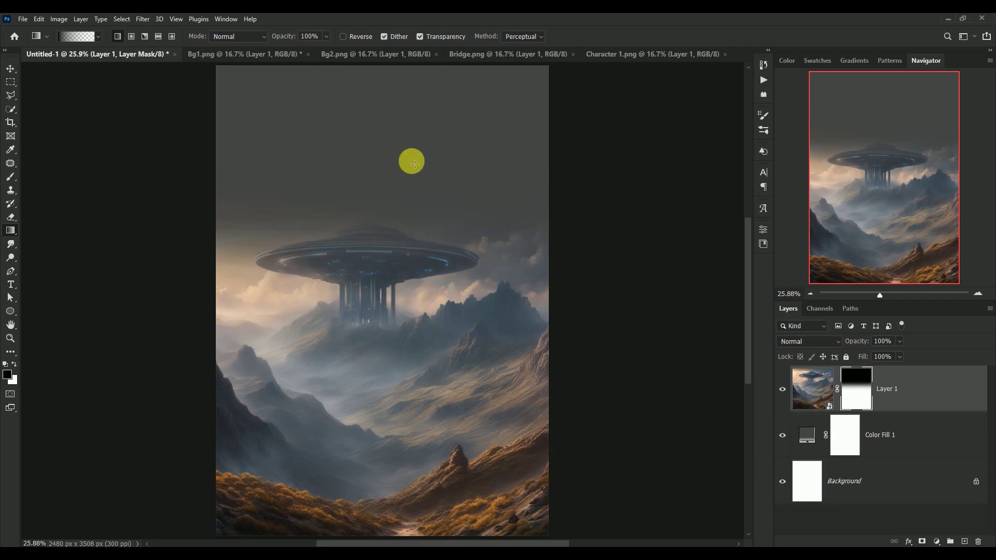
Step: Target Layer 1's image thumbnail instead of its mask and bring up the Filter menu
left_click(10, 68)
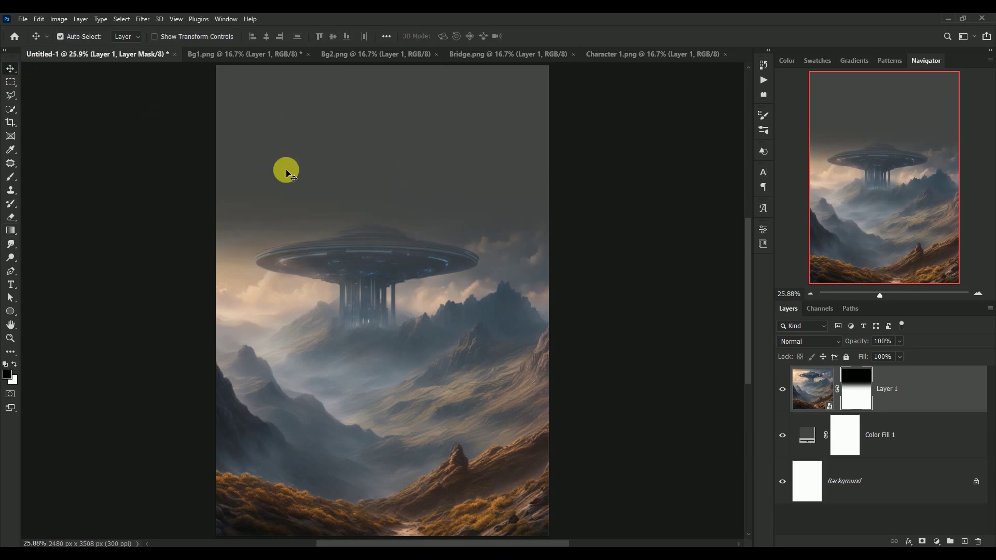
left_click(801, 384)
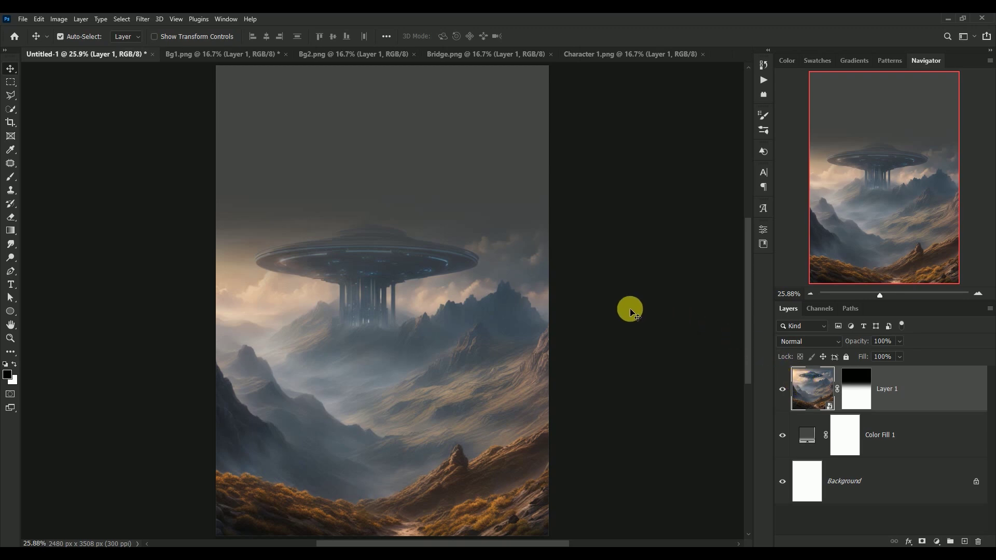
left_click(139, 19)
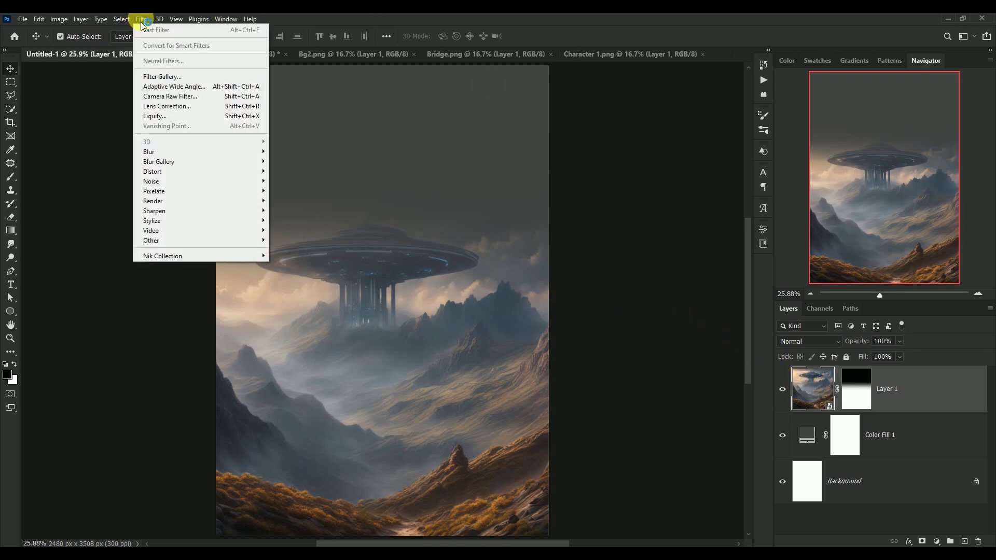
Step: Open Camera Raw on Layer 1 and set Temperature -15, Tint +12, Contrast +10
left_click(151, 97)
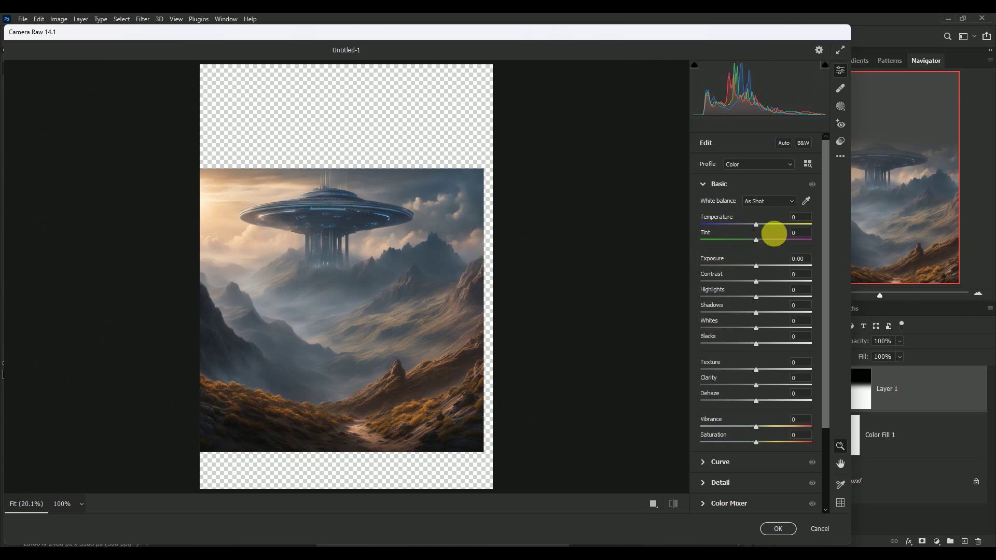
left_click(798, 221)
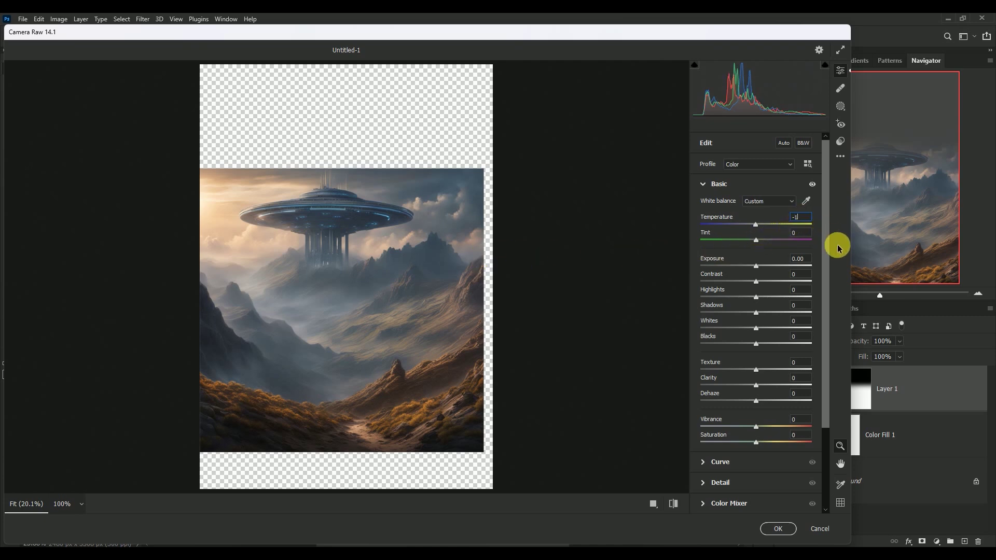
type("5")
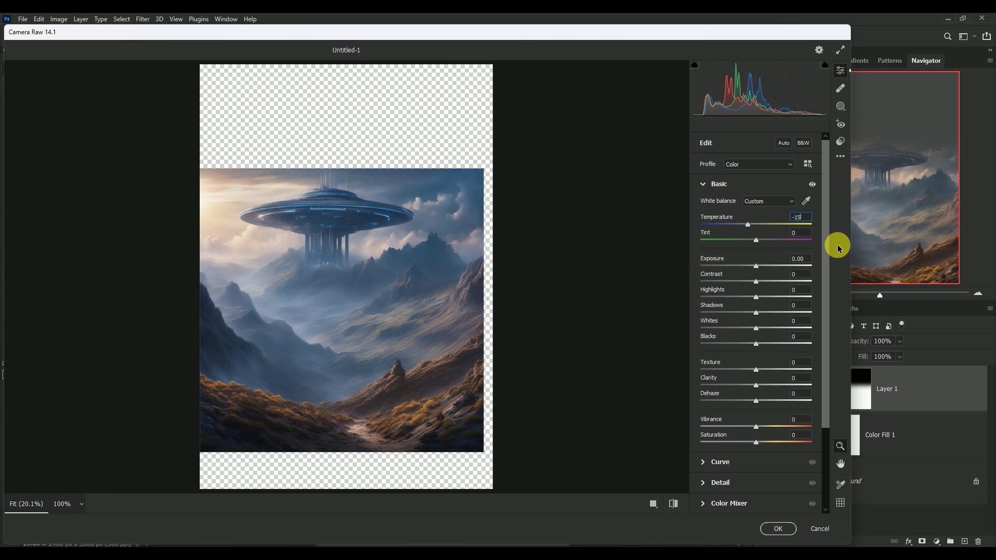
key("Tab")
type("12")
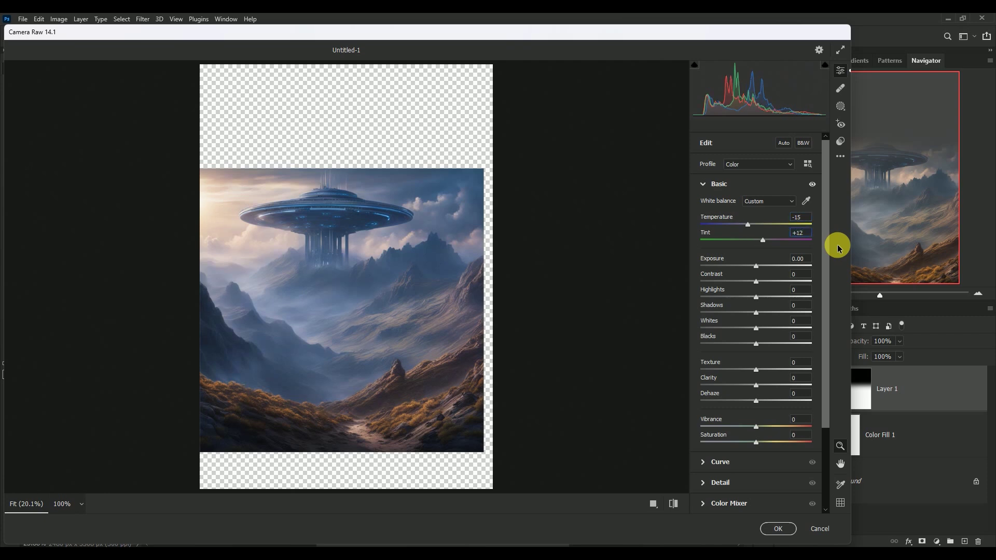
key("Tab")
key("Tab")
type("0")
key("Tab")
type("-2")
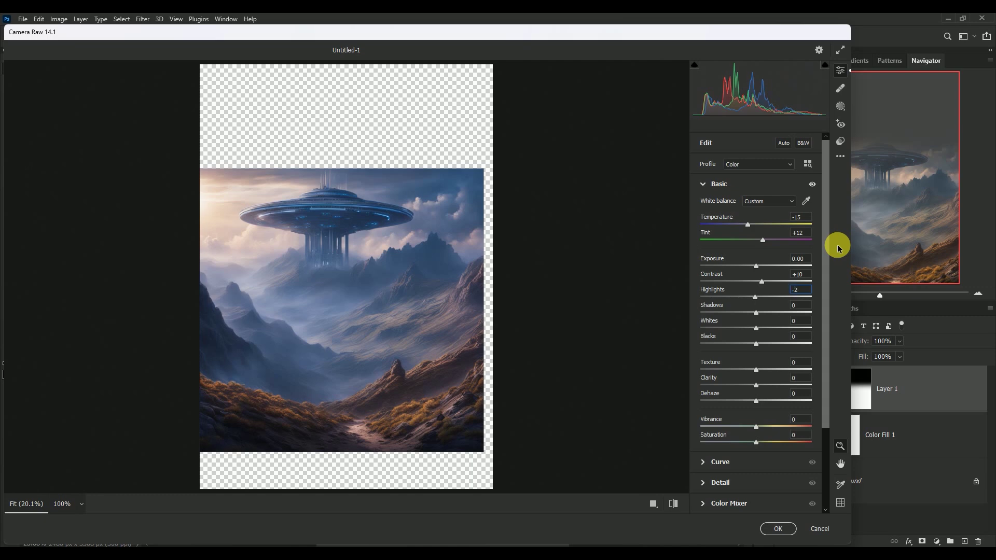
Step: Set Highlights -28, Shadows +34, Whites -48, Texture +32, Clarity +28 and apply the filter
type("8")
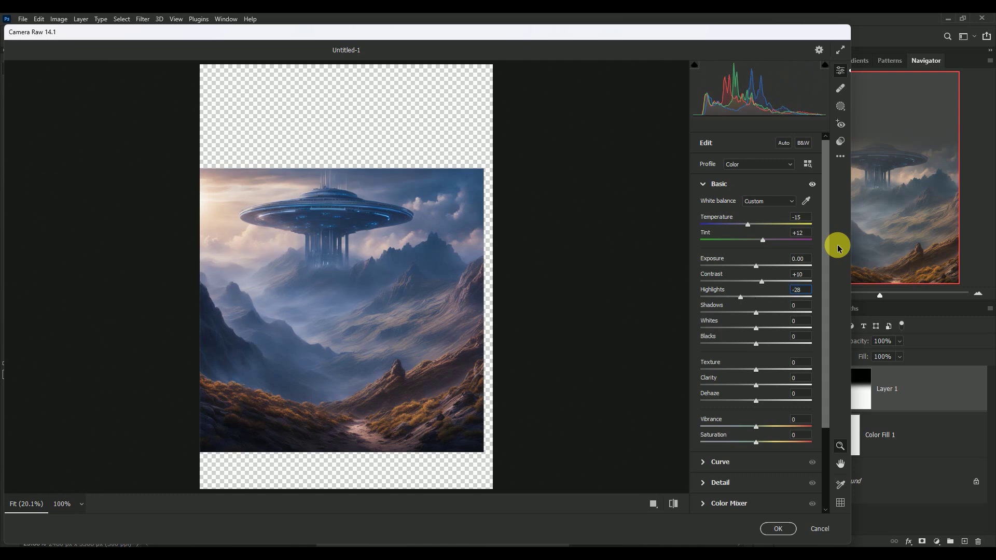
key("Tab")
type("+34")
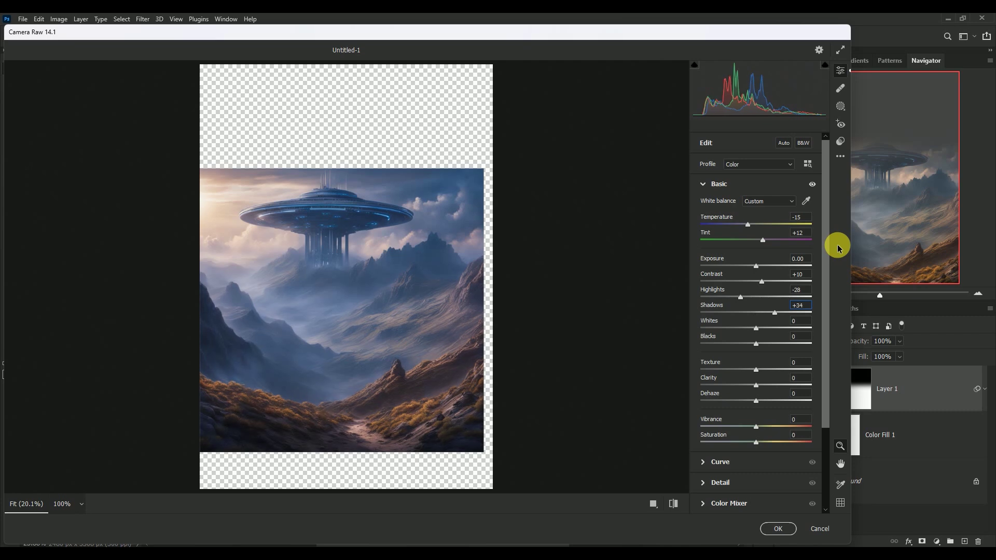
key("Tab")
type("48")
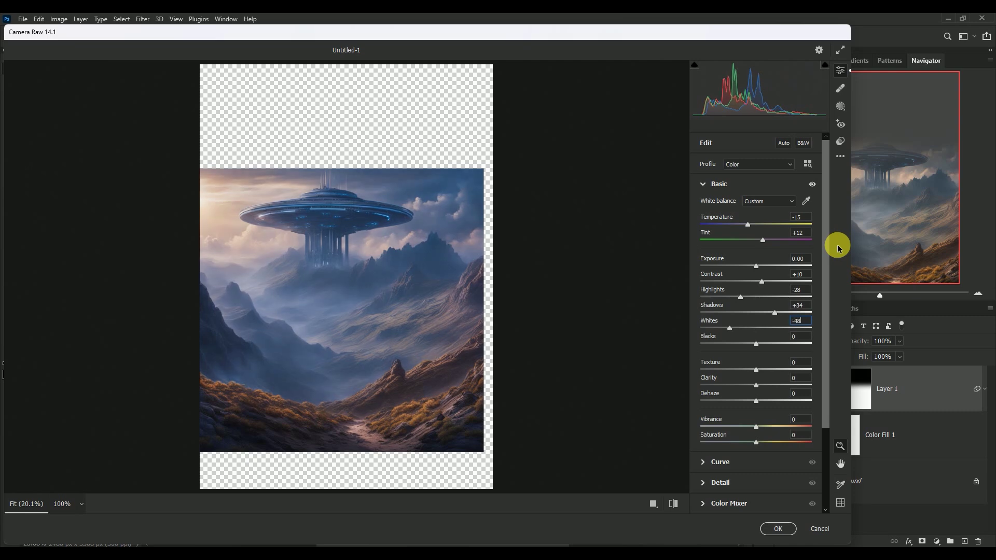
key("Tab")
key("Tab")
type("3")
type("2")
key("Tab")
type("+")
type("28")
left_click(780, 528)
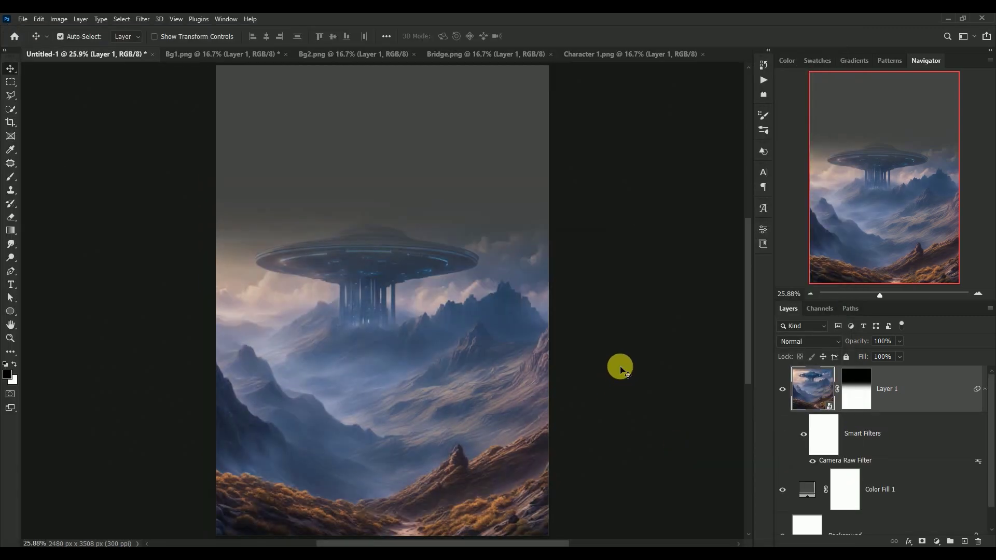
Step: Add a new empty layer clipped to the UFO landscape layer
left_click(984, 389)
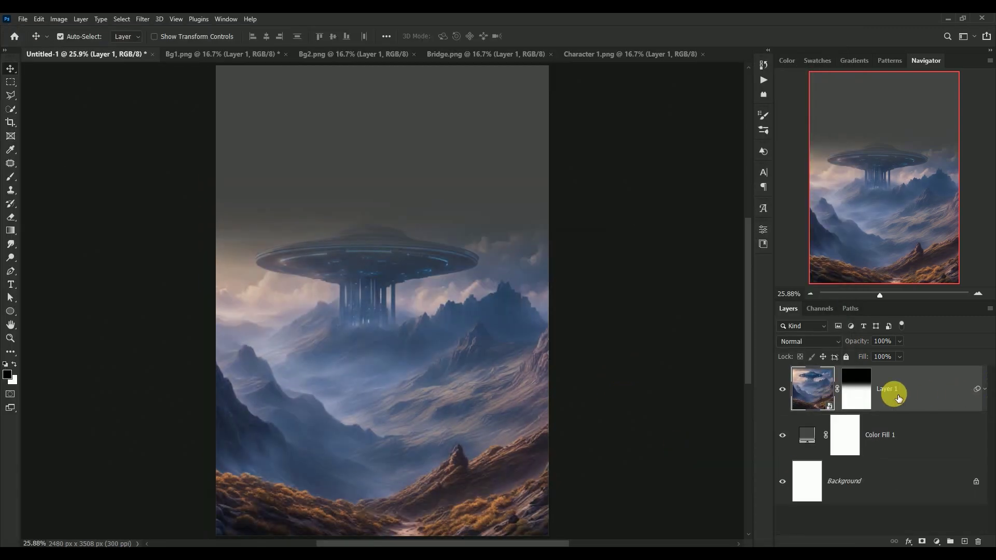
left_click(963, 539)
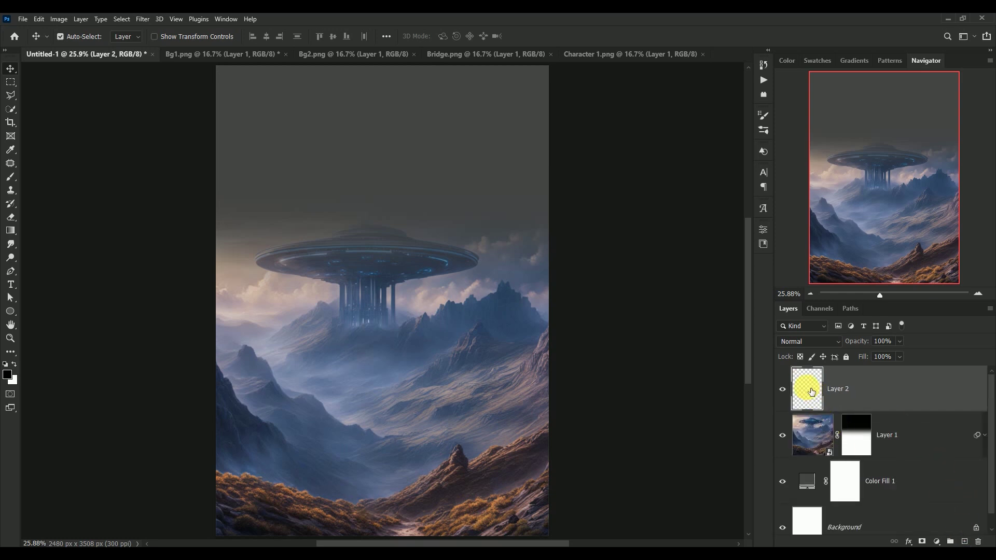
left_click(805, 414, "alt")
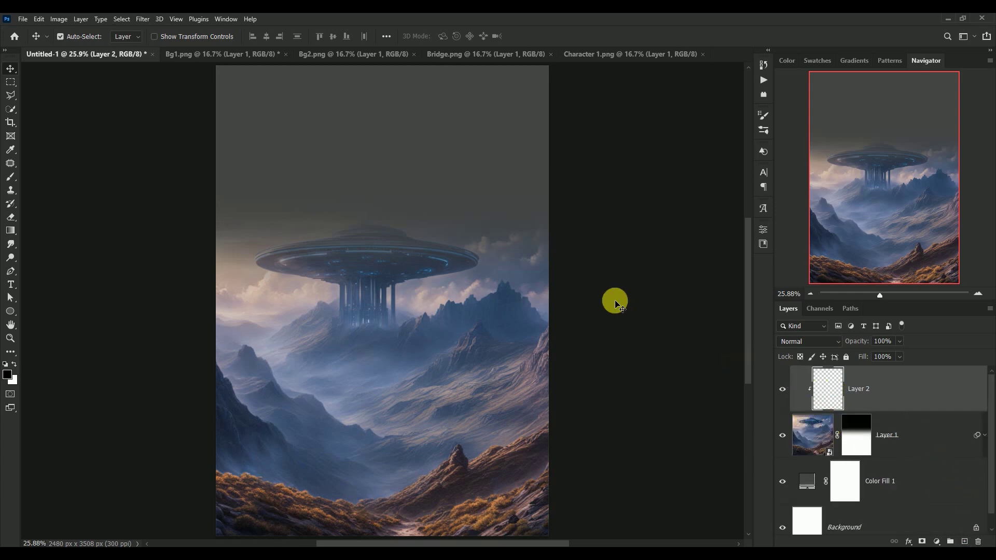
Step: Fill the clipped layer with 50% gray and set its blend mode to Overlay
left_click(39, 19)
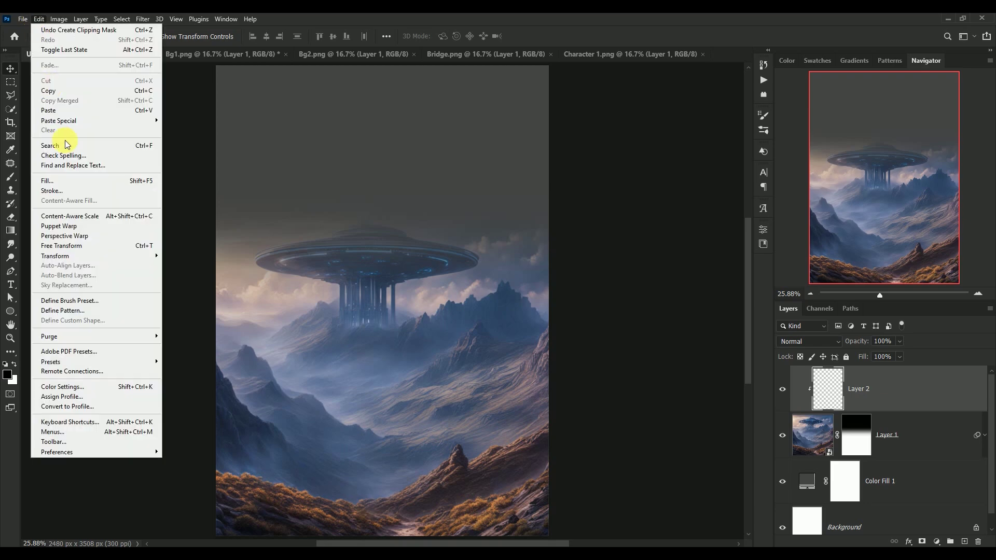
left_click(52, 181)
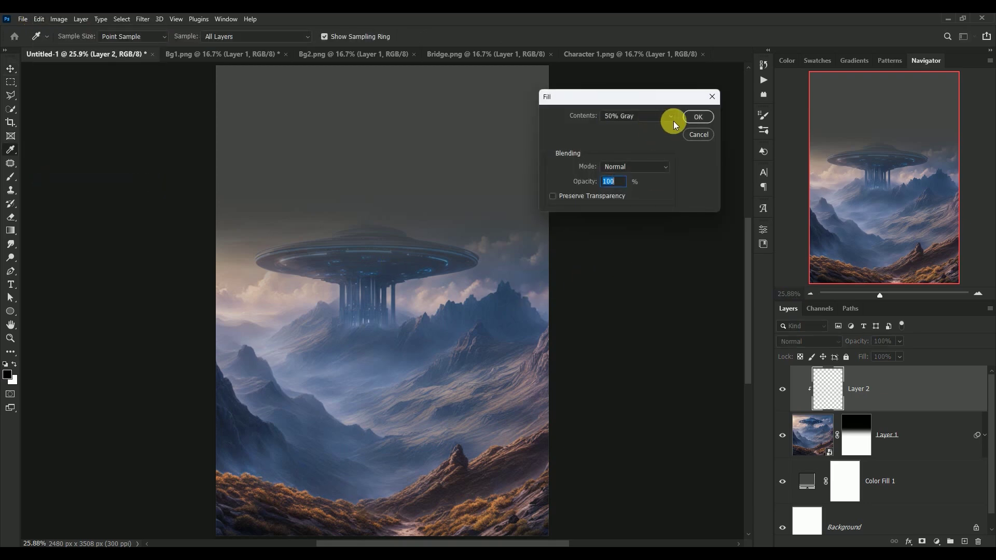
left_click(697, 117)
key("v")
left_click(789, 341)
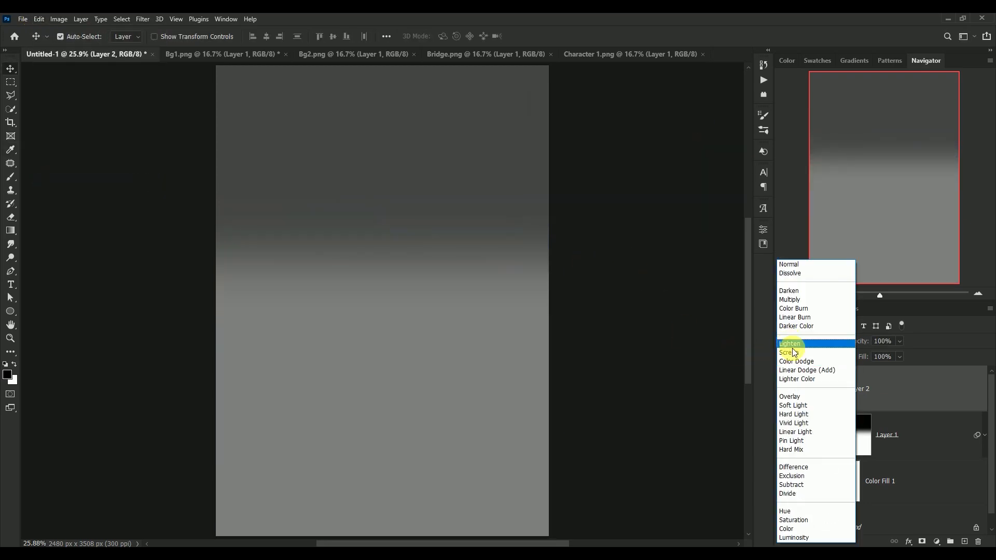
left_click(791, 397)
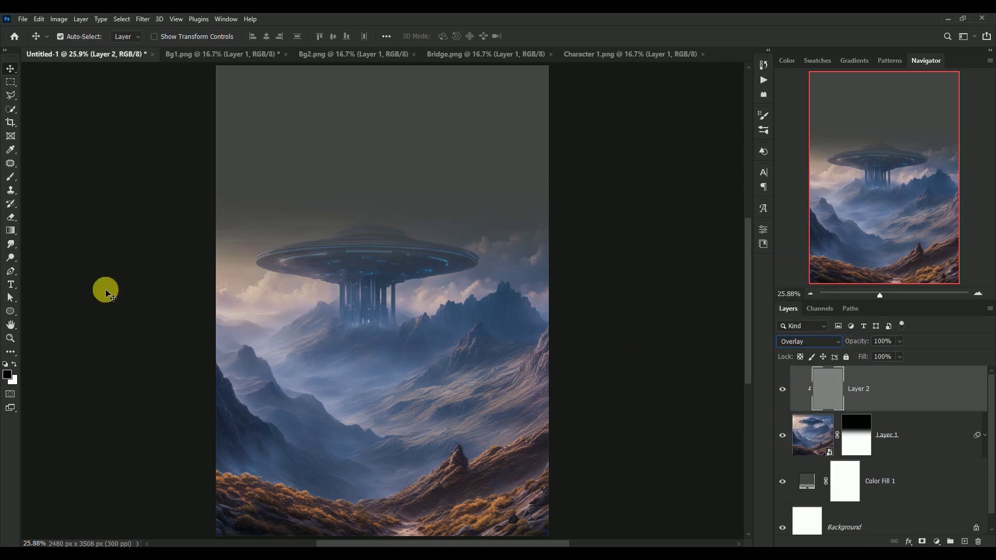
left_click(10, 257)
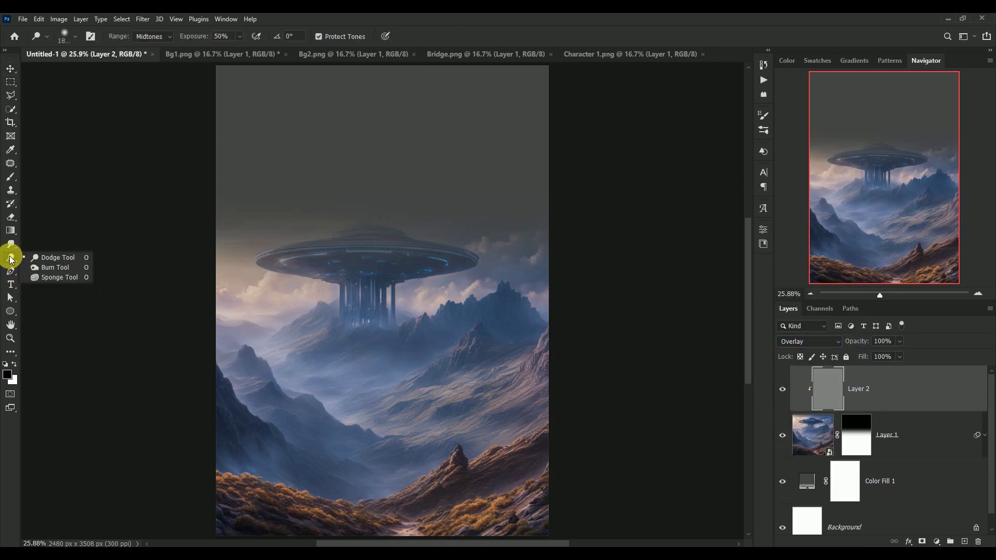
Step: Burn and dodge Layer 2 to shade and brighten the mountain slopes, toggling it to compare
left_click(39, 266)
scroll(384, 311, "down", 3)
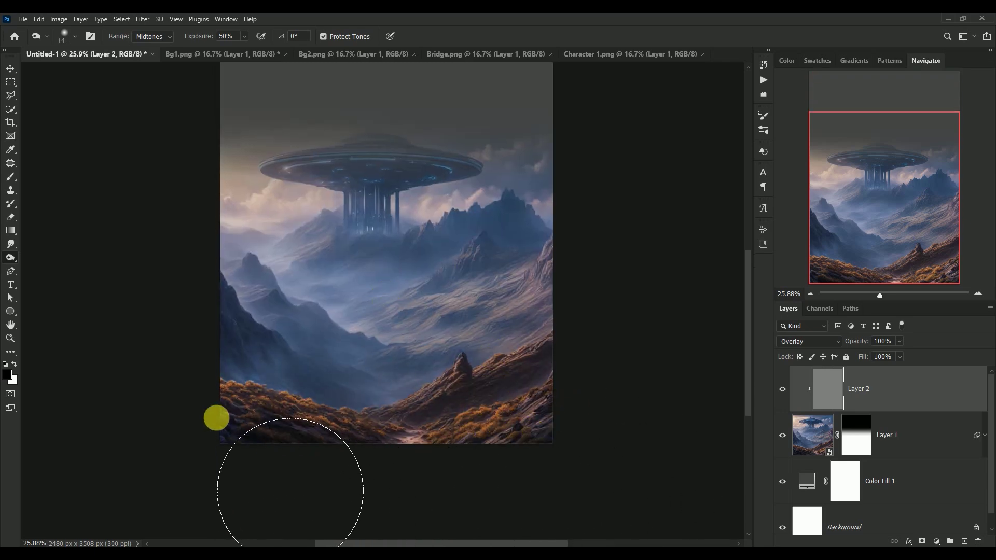
scroll(589, 274, "up", 2)
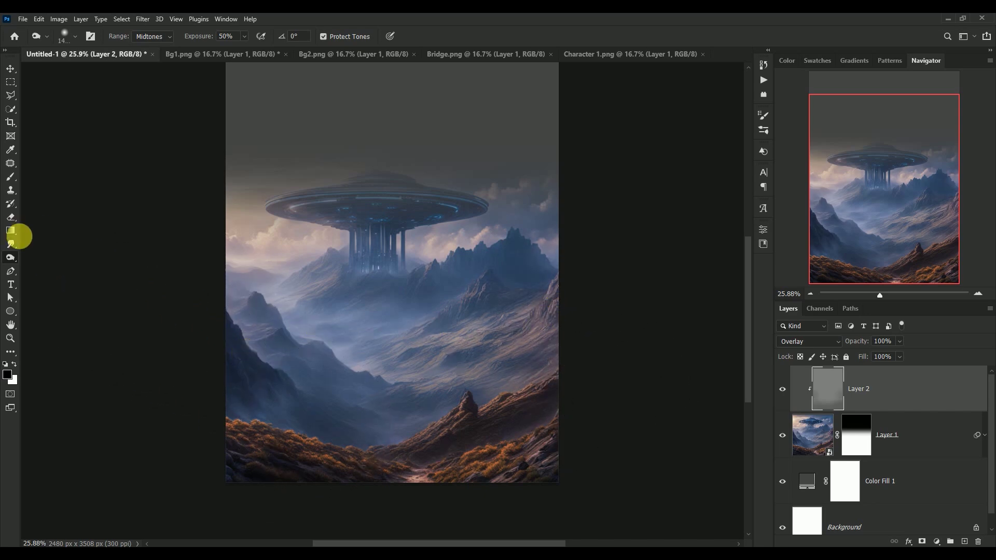
left_click(9, 256)
left_click(42, 255)
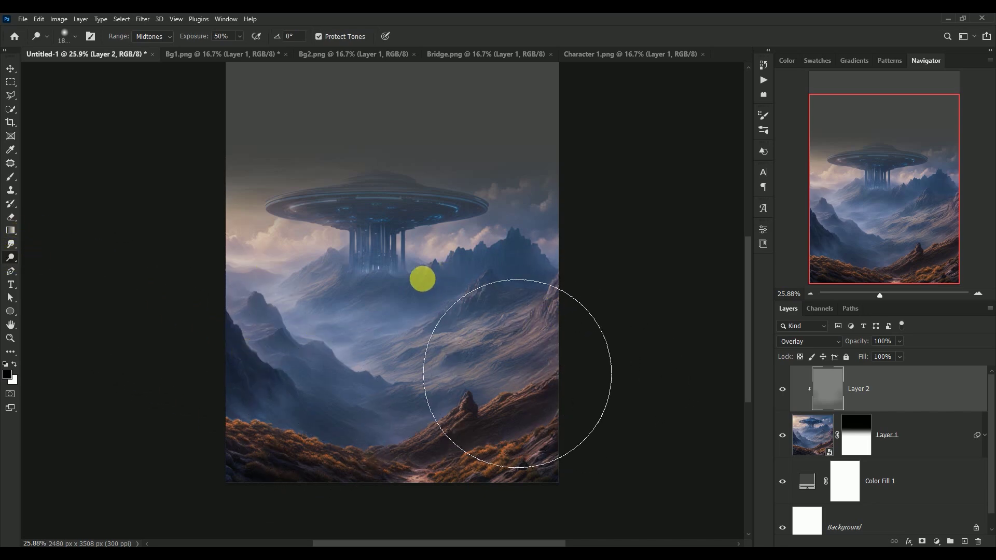
mouse_move(394, 277)
left_mouse_down()
mouse_move(375, 288)
mouse_move(362, 271)
left_mouse_up()
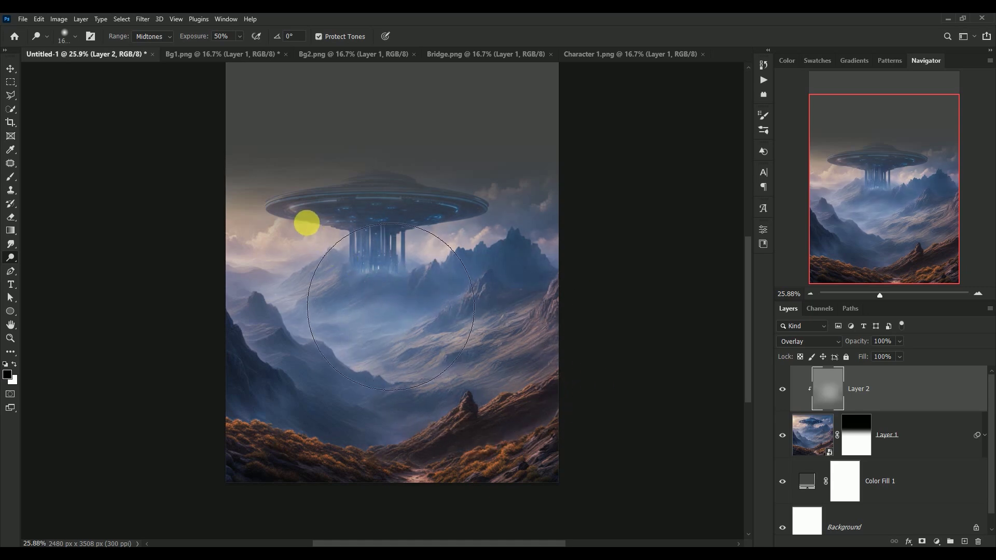
left_click(11, 68)
left_click(782, 389)
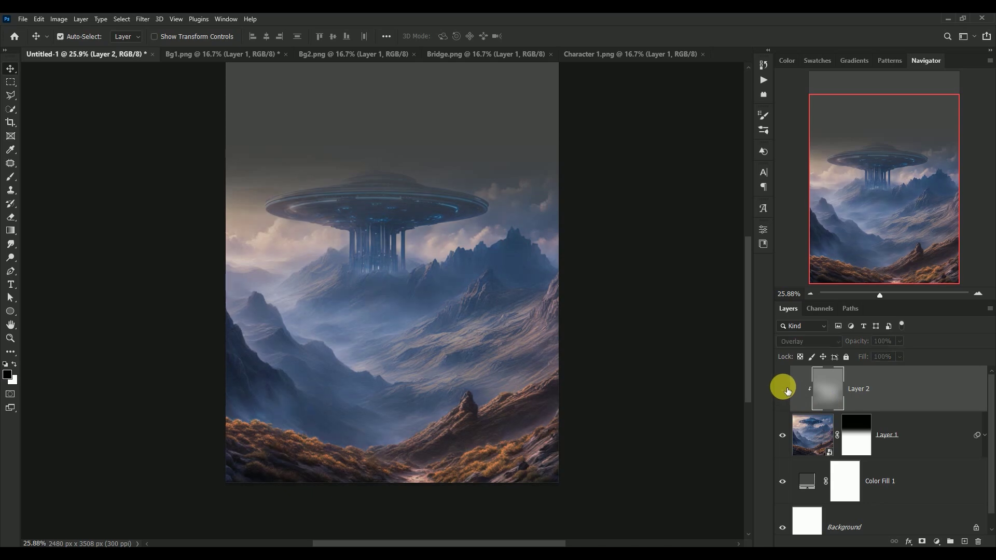
left_click(783, 389)
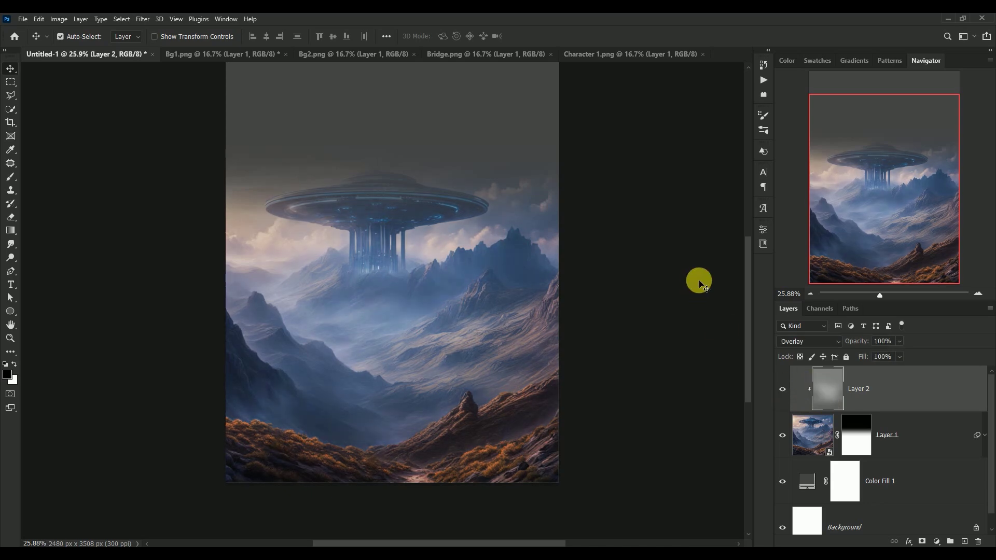
scroll(699, 283, "up", 3)
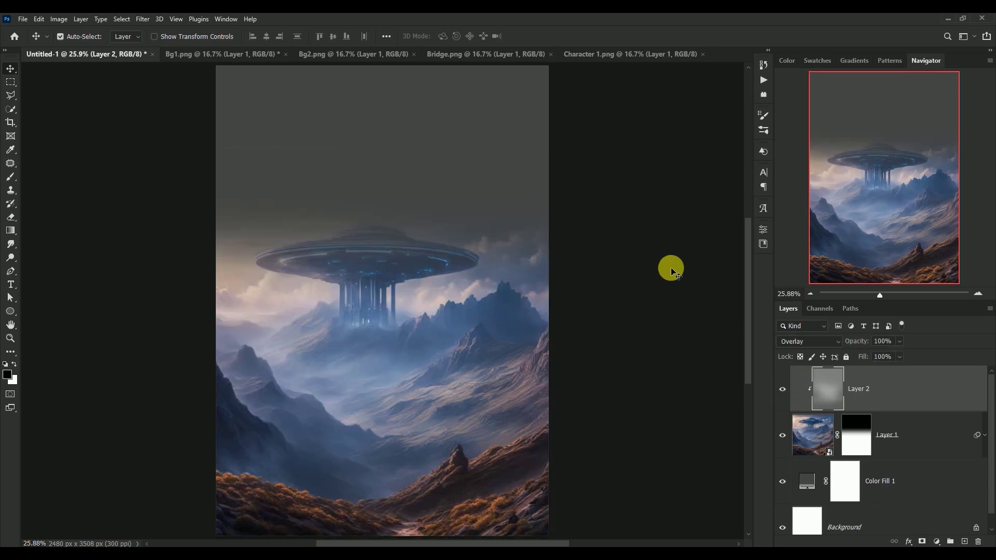
Step: Close the Bg1.png source image, answering its save prompt
left_click(208, 55)
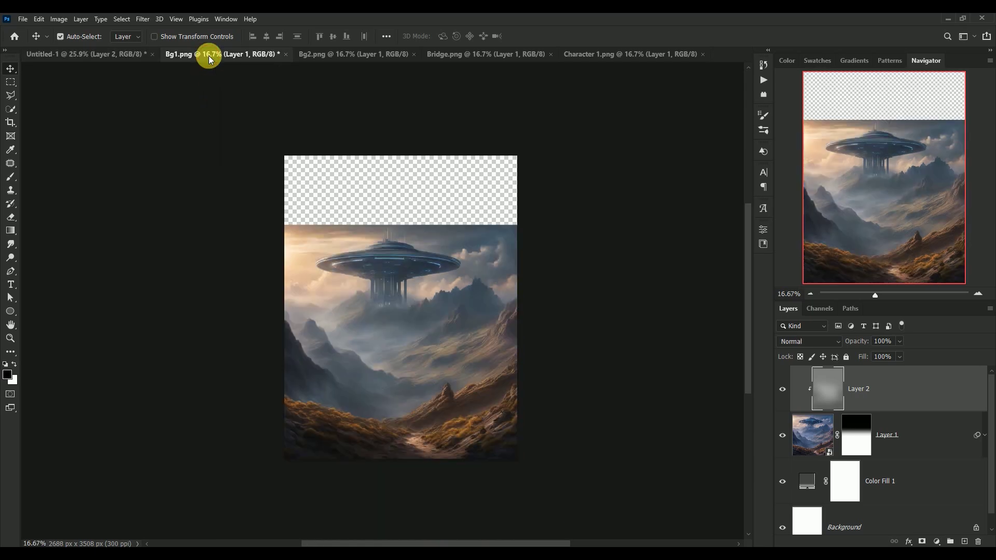
left_click(286, 55)
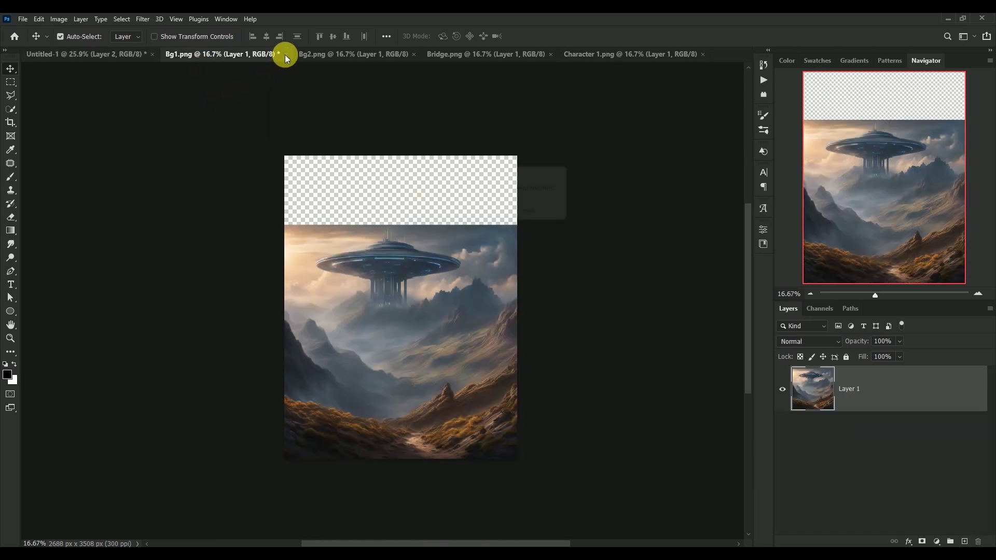
left_click(495, 216)
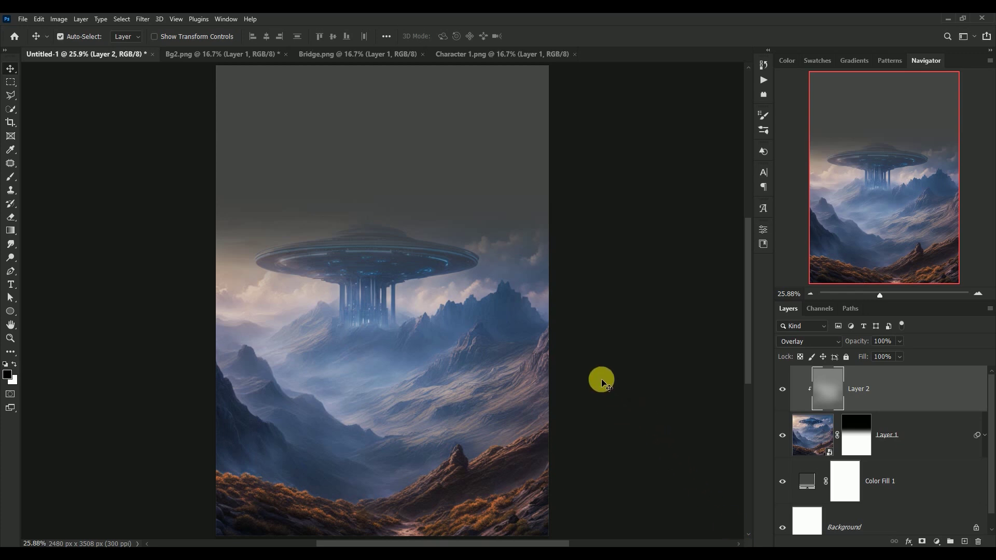
Step: Bring the Bg2.png planet in as smart-object Layer 3 across the top of the poster
left_click(206, 54)
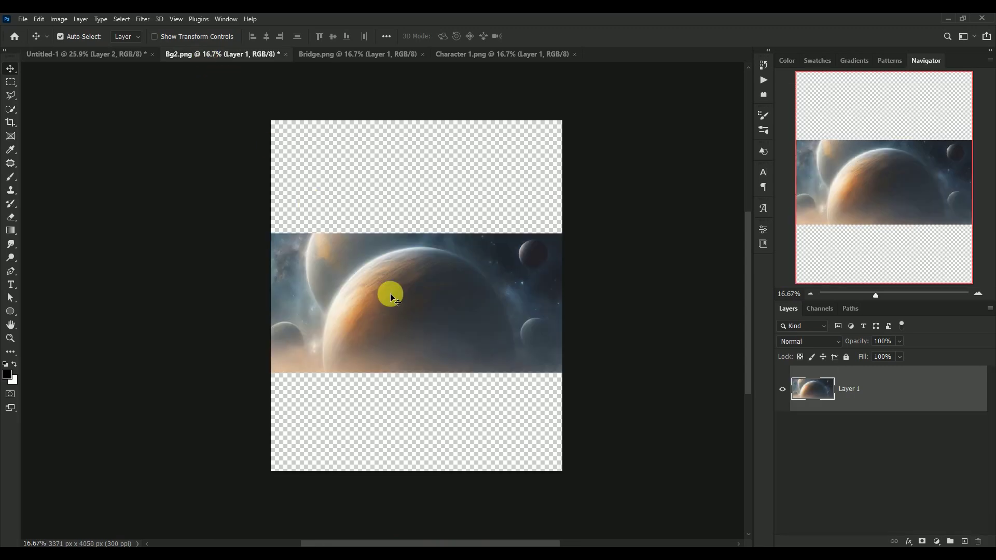
mouse_move(421, 335)
left_mouse_down()
mouse_move(248, 222)
mouse_move(150, 81)
mouse_move(389, 181)
left_mouse_up()
left_click(922, 397)
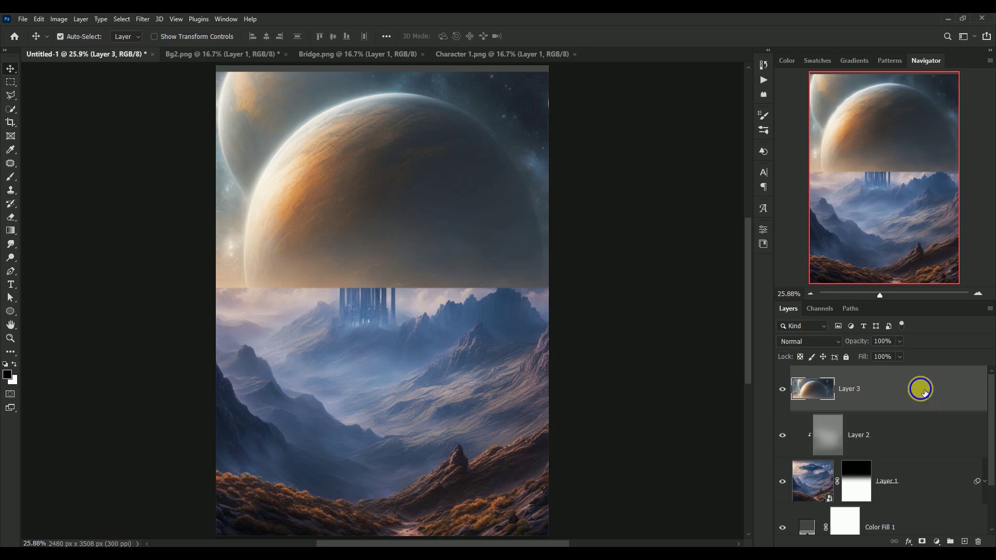
right_click(922, 392)
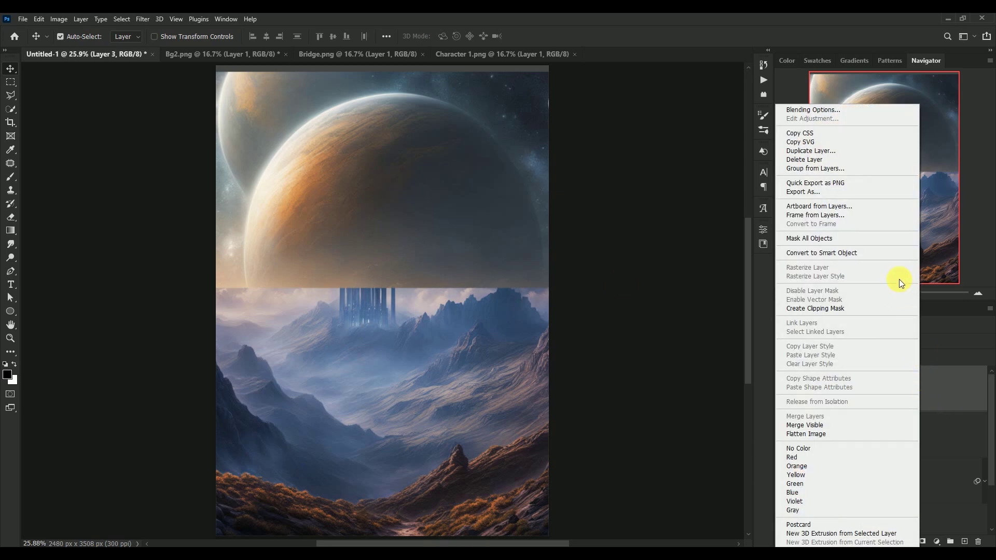
left_click(848, 253)
left_click_drag(409, 222, 369, 185)
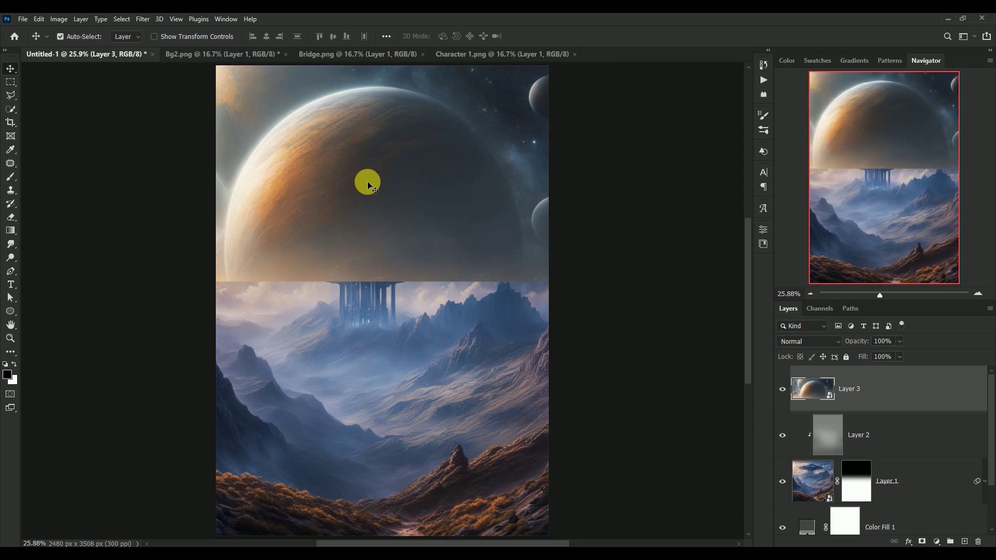
left_click(783, 389)
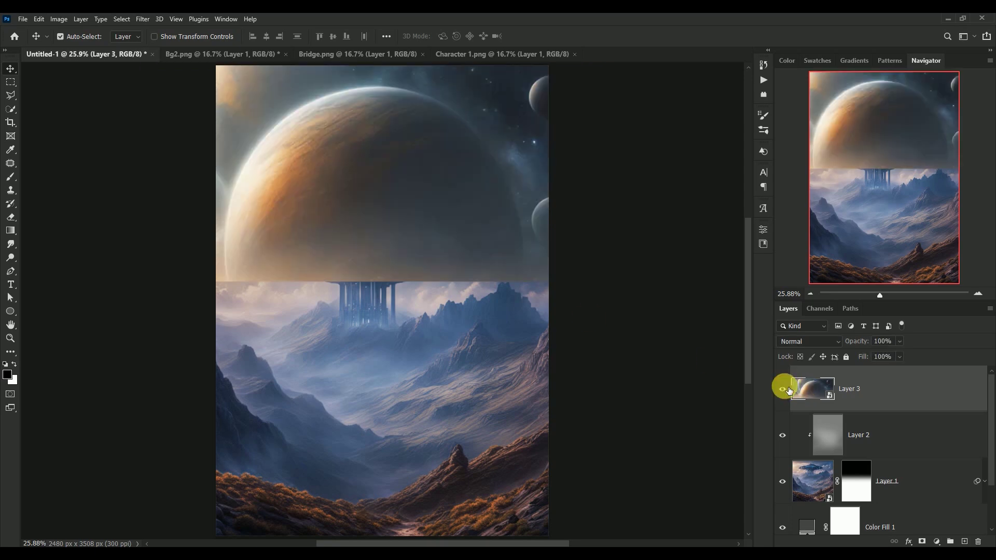
Step: Mask Layer 3 with a gradient fading the planet's lower edge into the landscape over the saucer
left_click(923, 541)
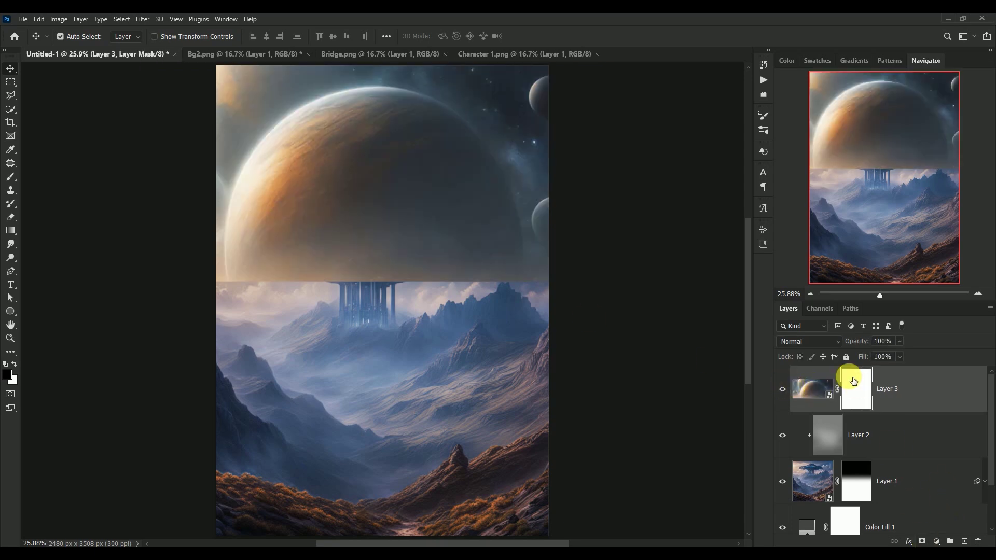
left_click(11, 231)
left_click_drag(374, 284, 377, 207)
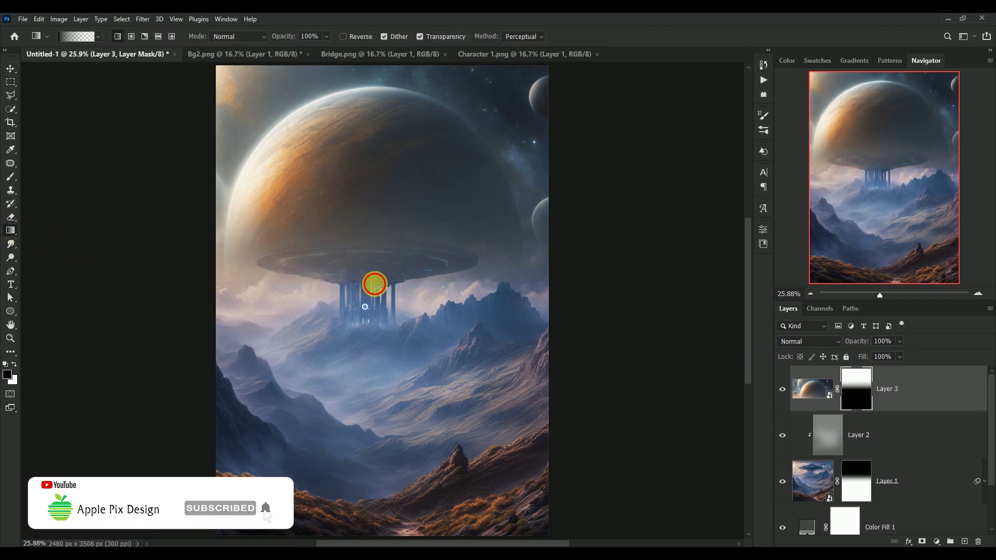
left_click_drag(374, 284, 396, 147)
left_click_drag(368, 287, 387, 165)
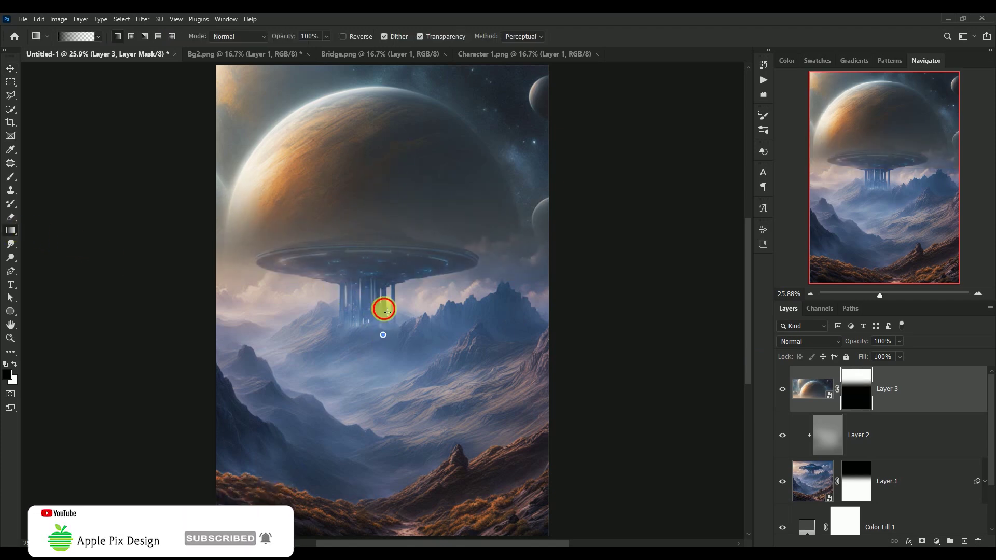
left_click_drag(387, 312, 387, 167)
left_click_drag(377, 329, 383, 178)
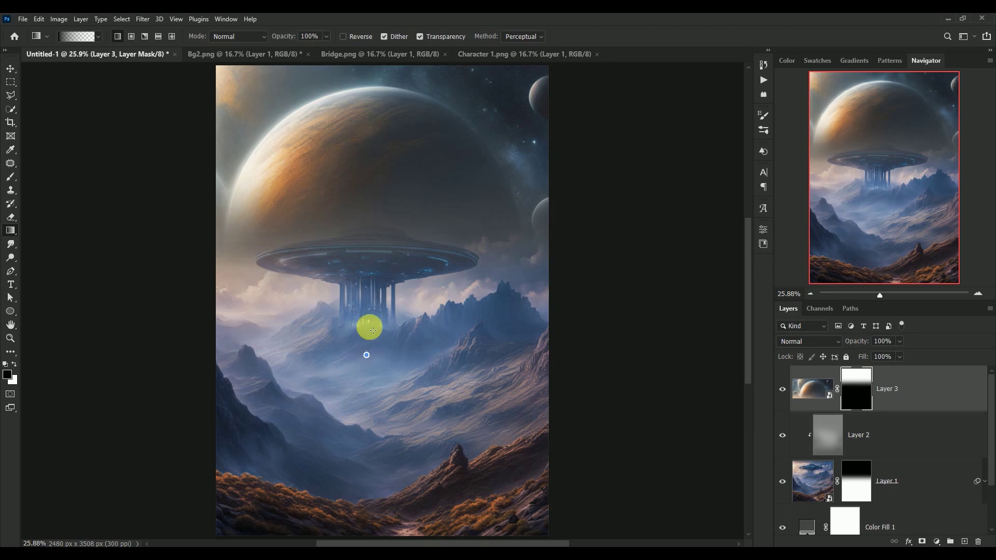
left_click_drag(372, 330, 378, 139)
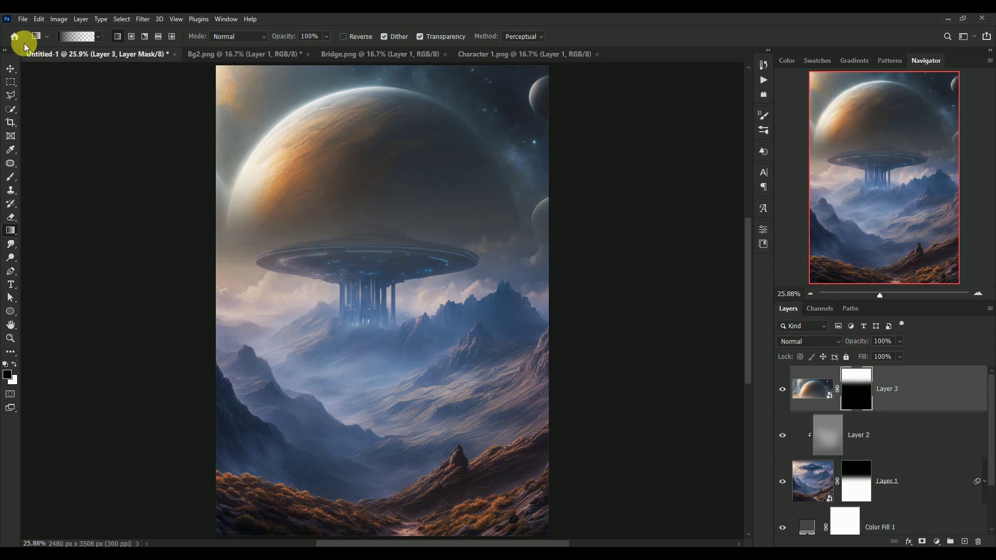
Step: Select Layer 3's planet image thumbnail rather than its mask and bring up the Filter menu
left_click(11, 68)
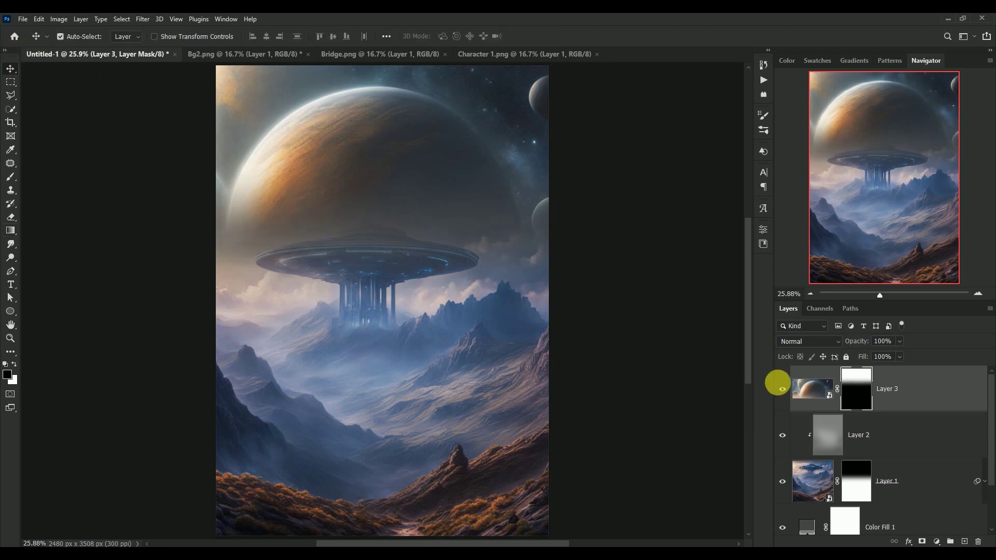
left_click(806, 388)
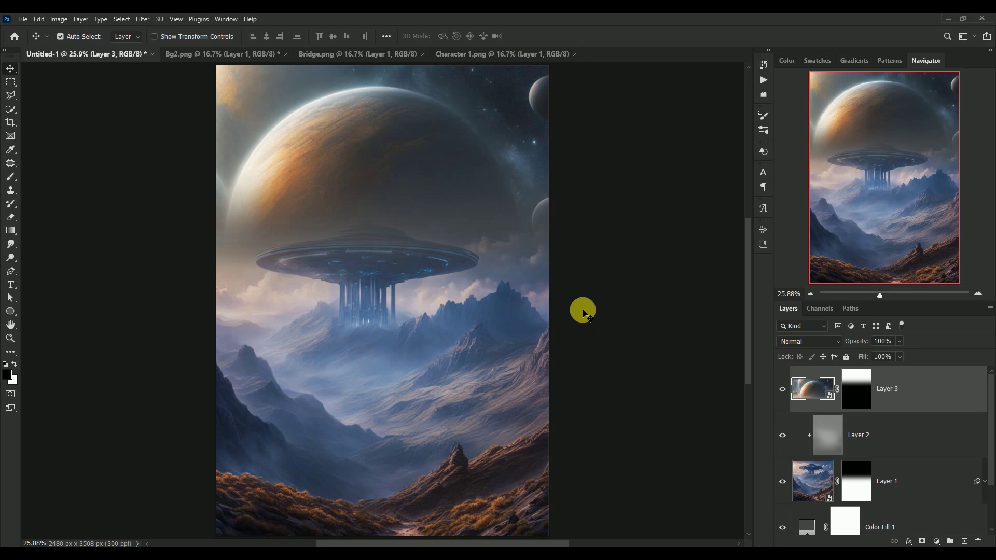
left_click(142, 18)
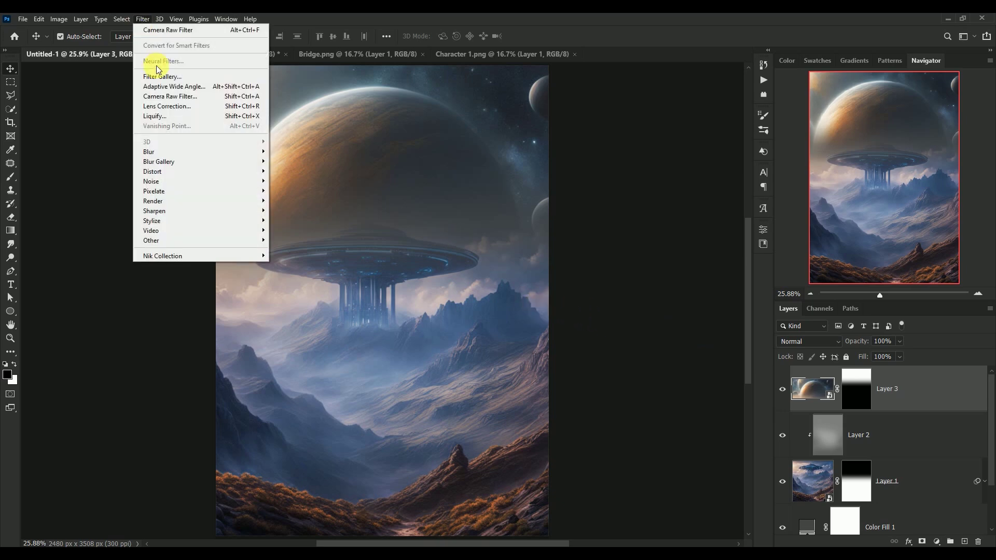
Step: Open Camera Raw on the planet layer and set Temperature -17, Tint +28, Highlights -45
left_click(149, 97)
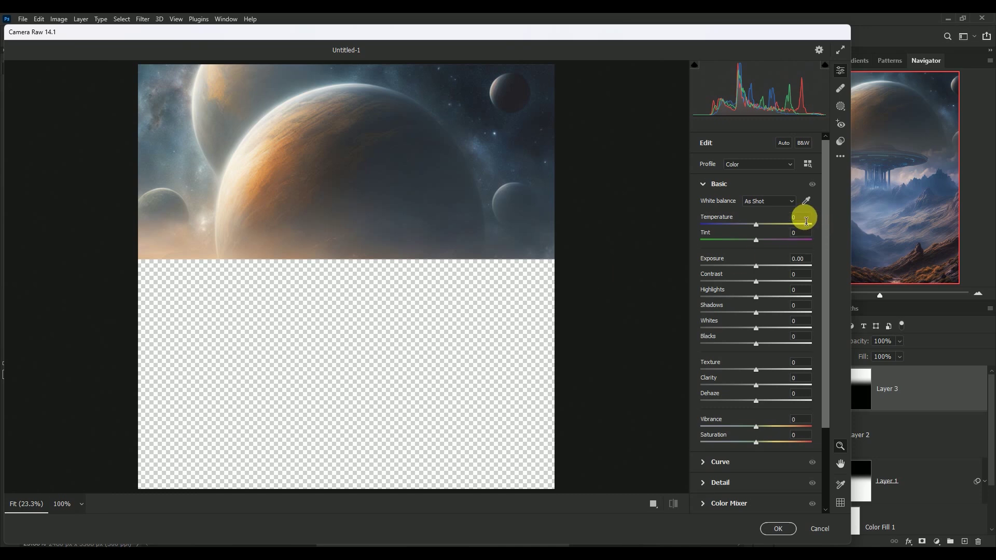
left_click(804, 217)
type("-1")
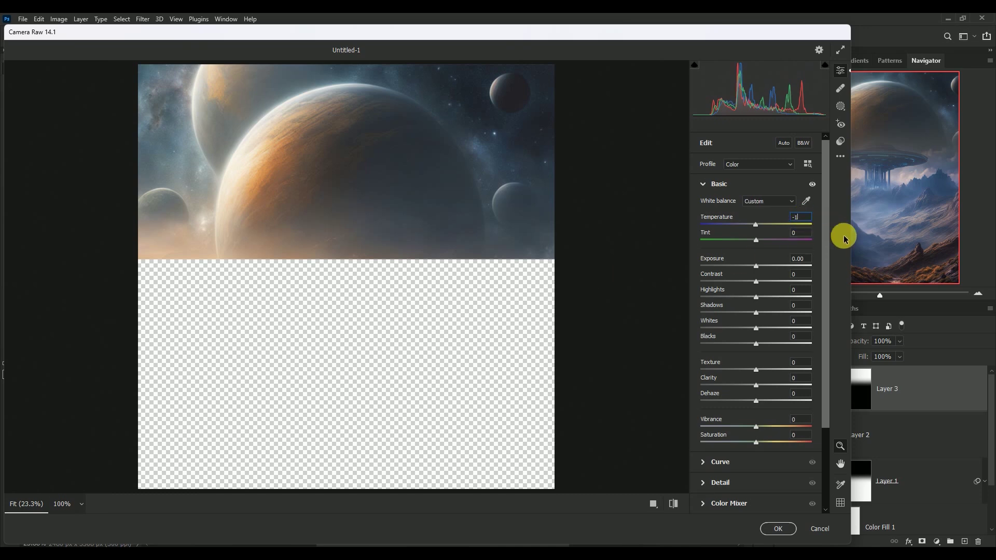
type("7")
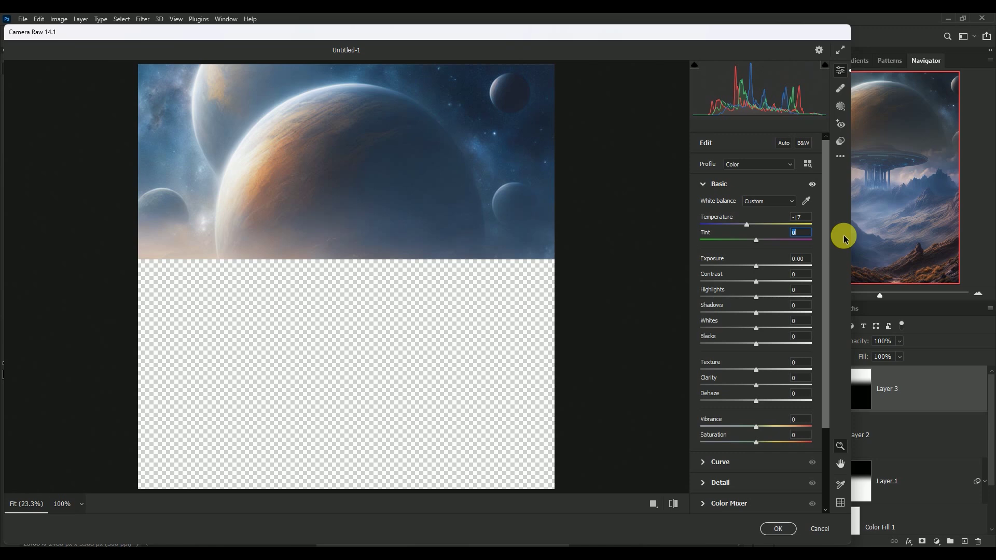
type("8")
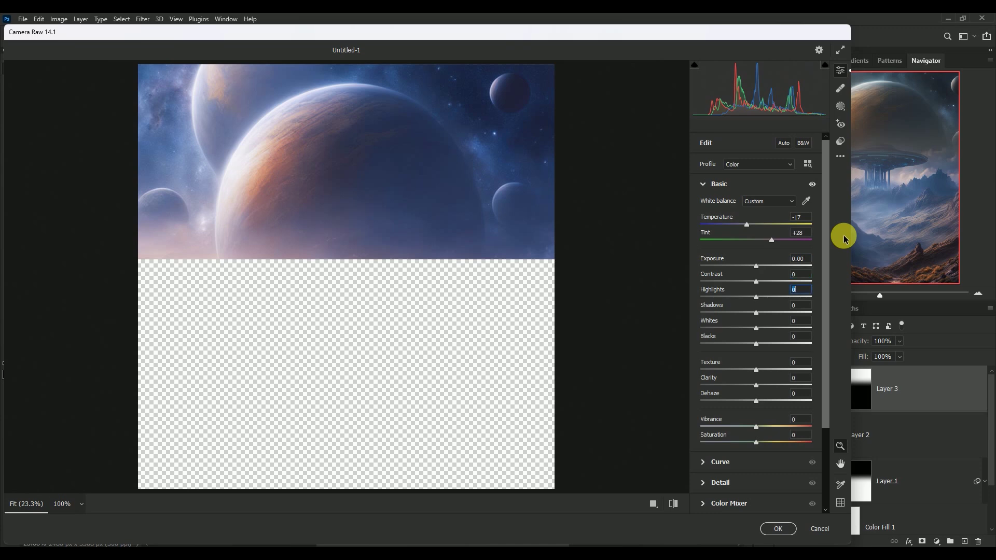
key("Tab")
type("-6")
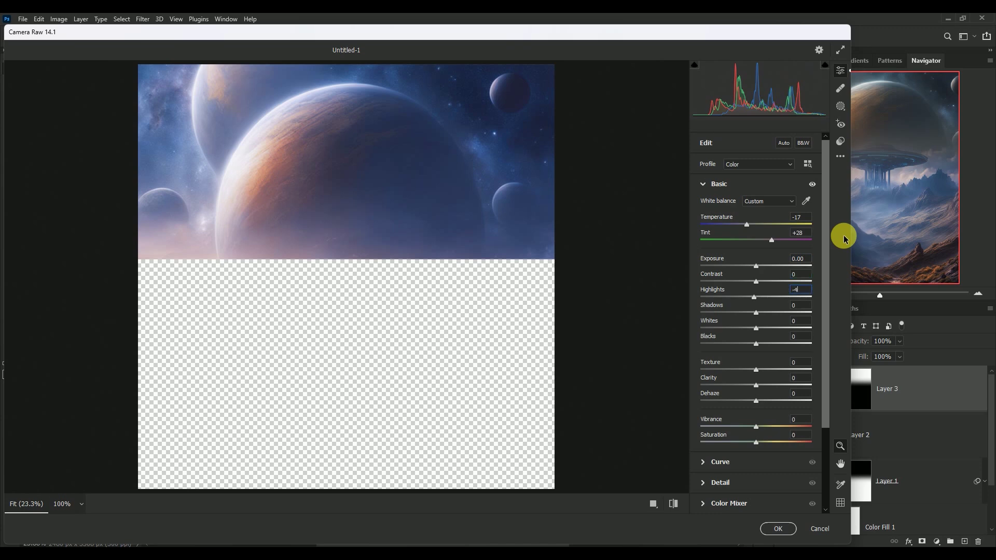
type("5")
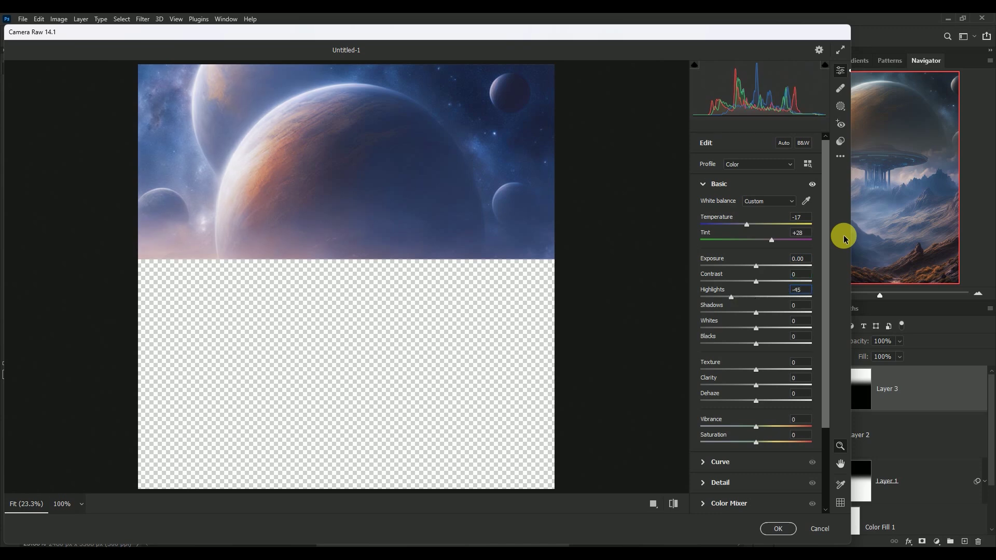
key("Tab")
Step: Set Shadows +24, Texture +12, Clarity +28 and apply the filter
type("4")
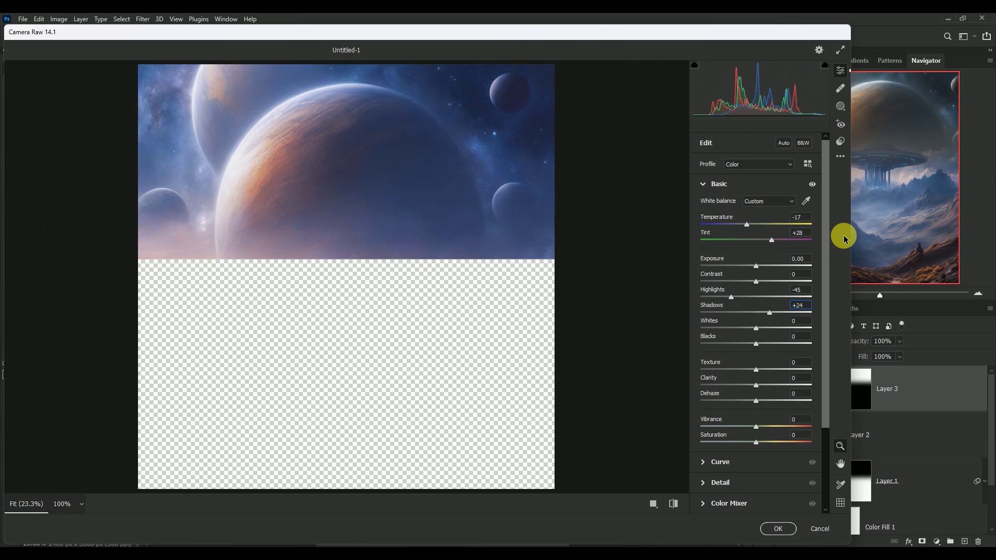
key("Tab")
key("Tab")
key("Tab")
type("12")
key("Tab")
type("+2")
type("8")
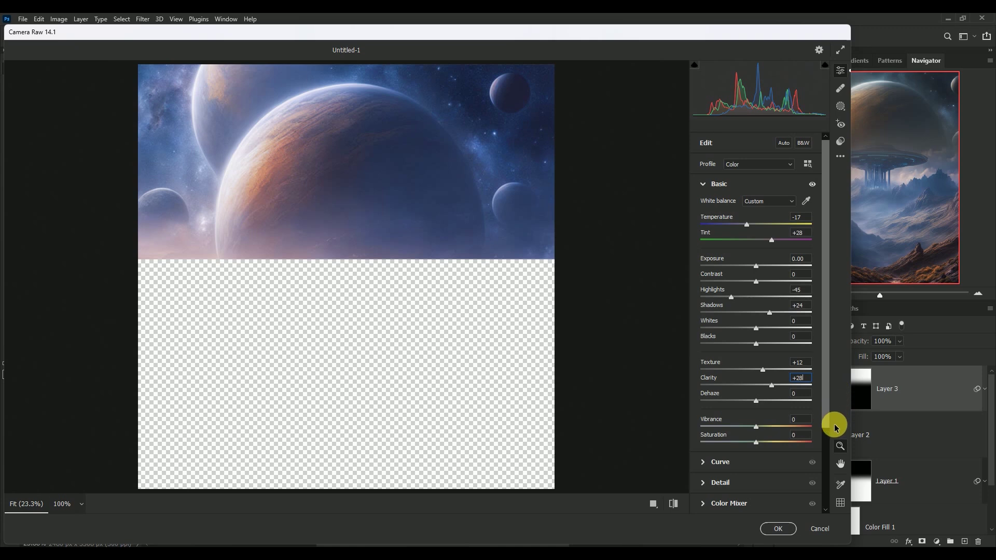
left_click(781, 528)
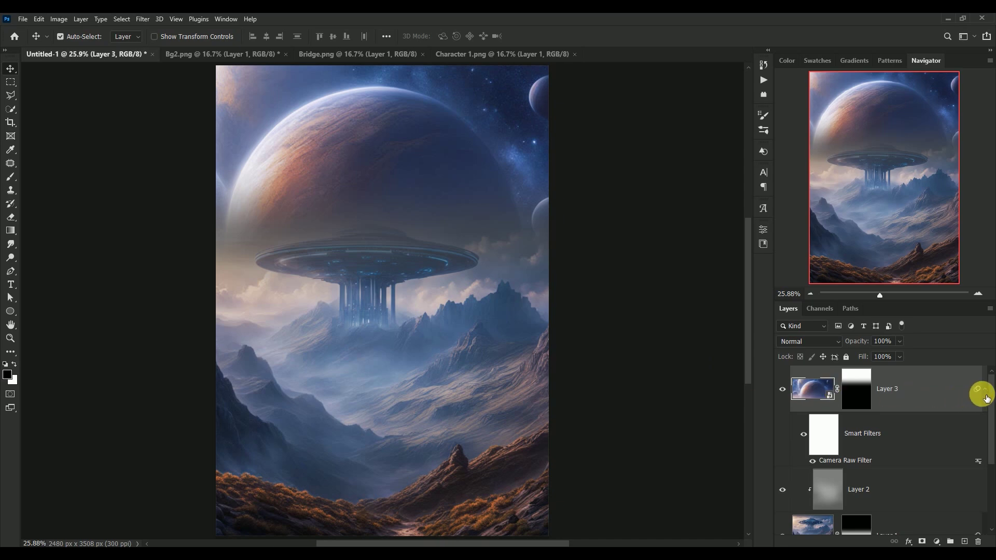
Step: Collapse Layer 3's smart filters, close Bg2.png discarding changes, and switch to Bridge.png
left_click(984, 391)
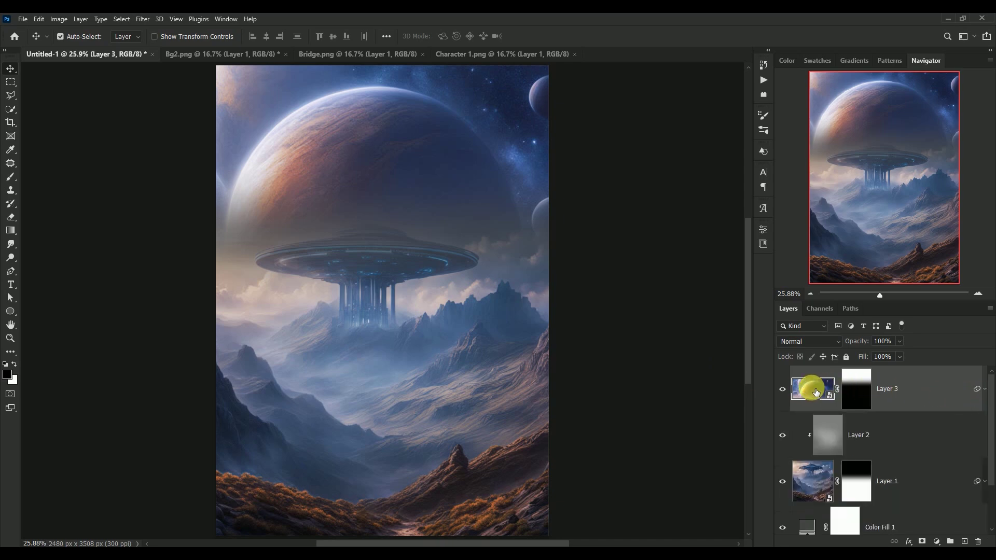
left_click(240, 54)
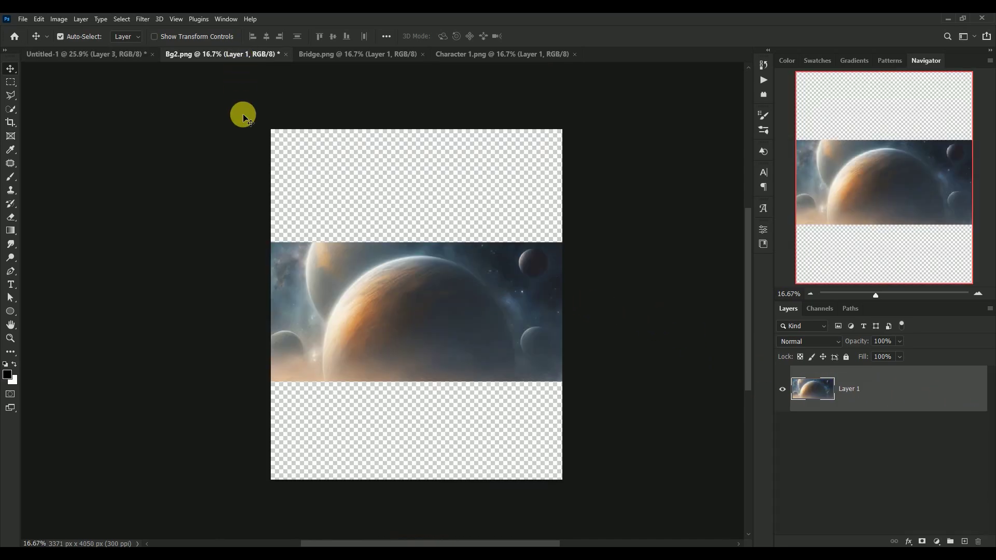
left_click(285, 55)
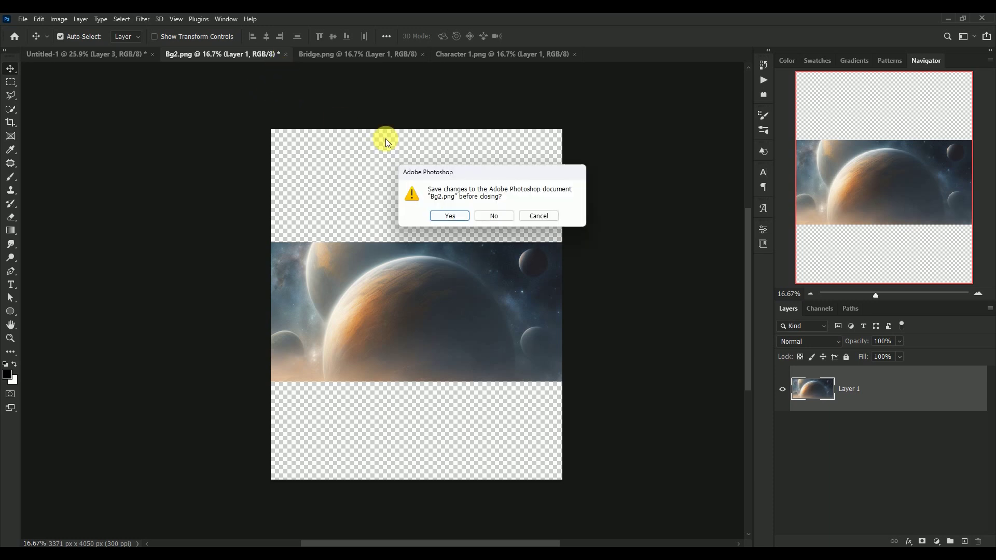
left_click(491, 216)
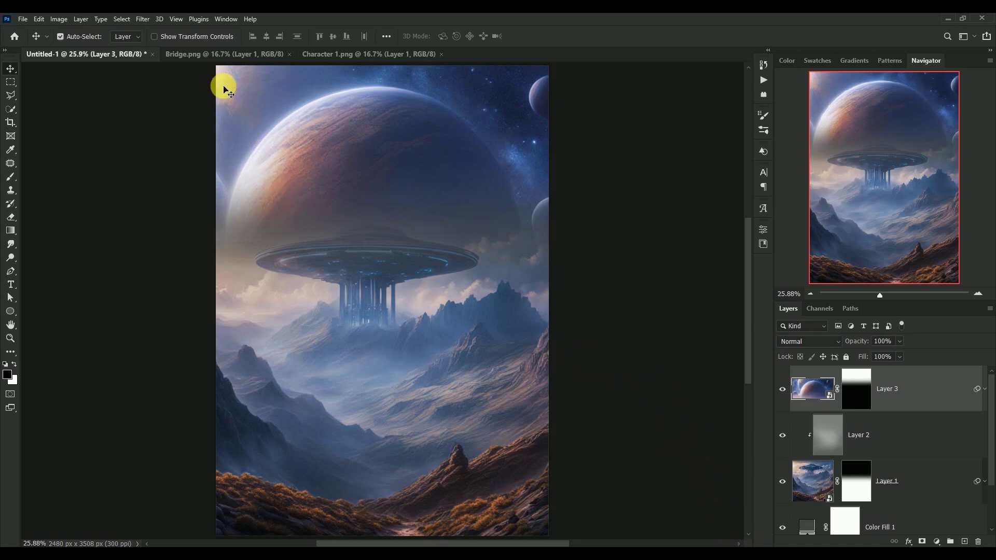
left_click(212, 55)
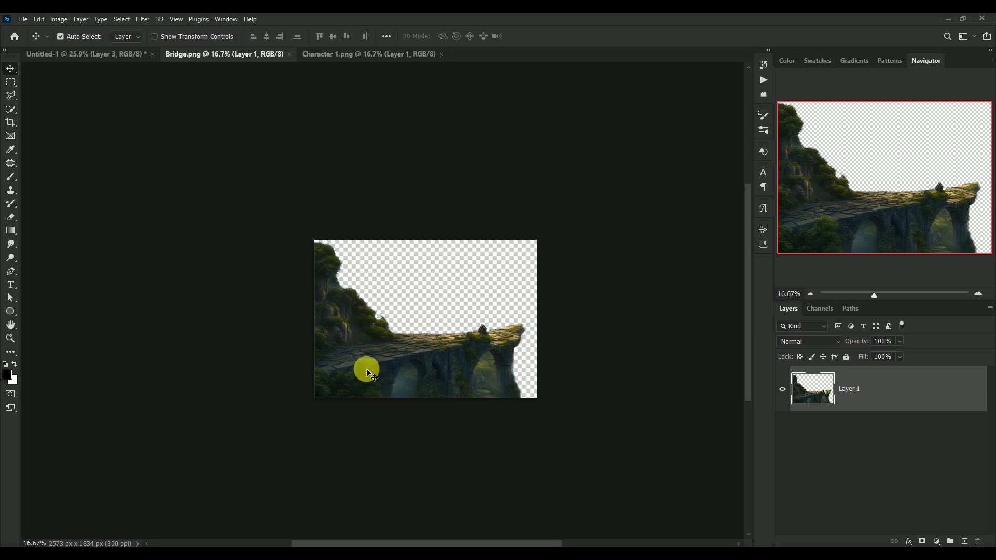
Step: Drag the bridge image into the Untitled-1 poster and convert it to a smart object
mouse_move(366, 371)
left_mouse_down()
mouse_move(301, 274)
mouse_move(198, 198)
left_mouse_up()
left_click_drag(133, 103, 119, 55)
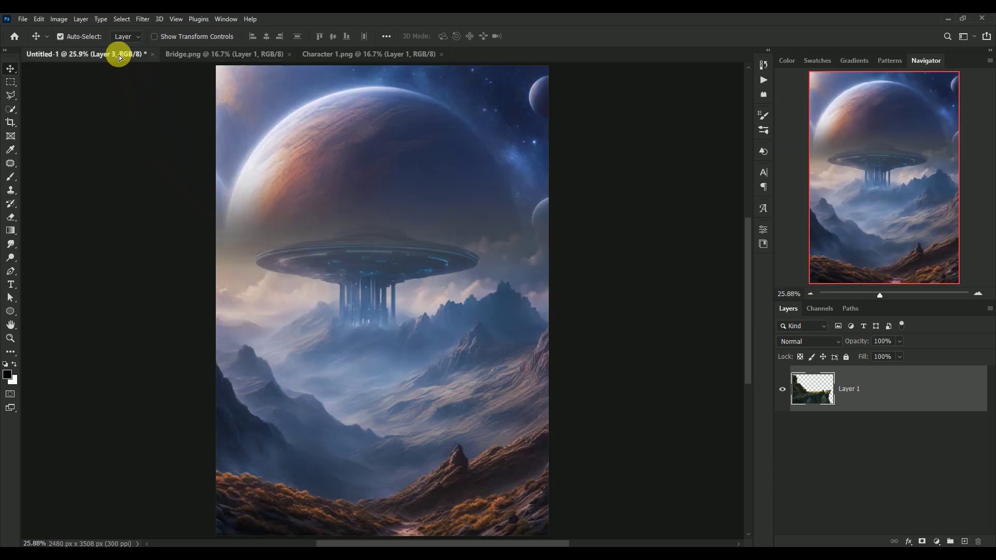
left_click_drag(399, 329, 397, 330)
right_click(894, 395)
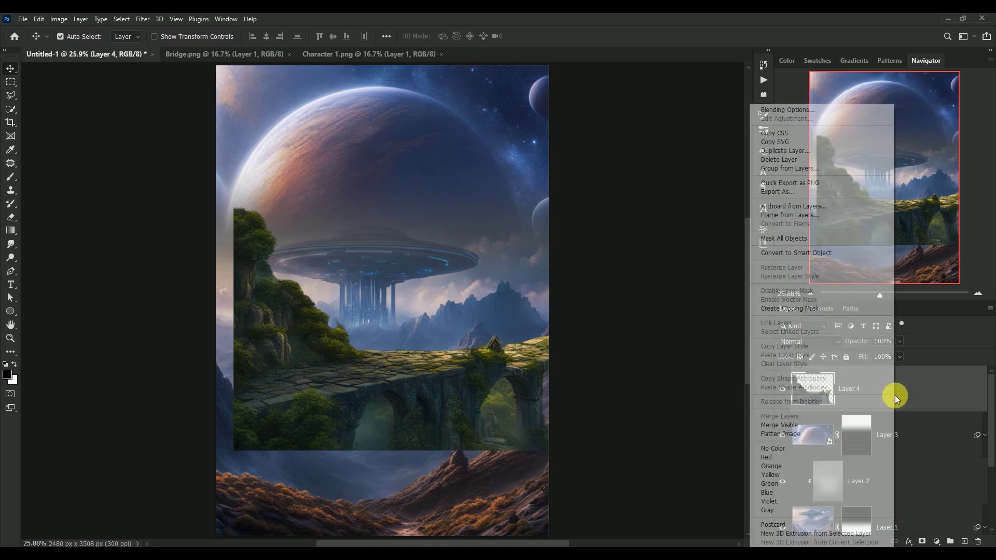
left_click(825, 253)
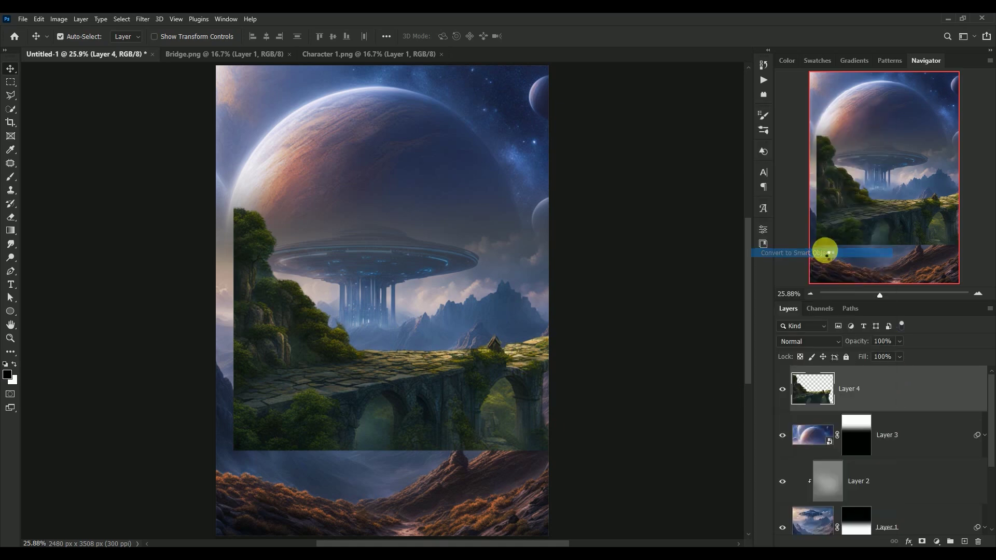
Step: Move the bridge layer down to the poster's bottom edge and check it visually
left_click_drag(399, 397, 324, 491)
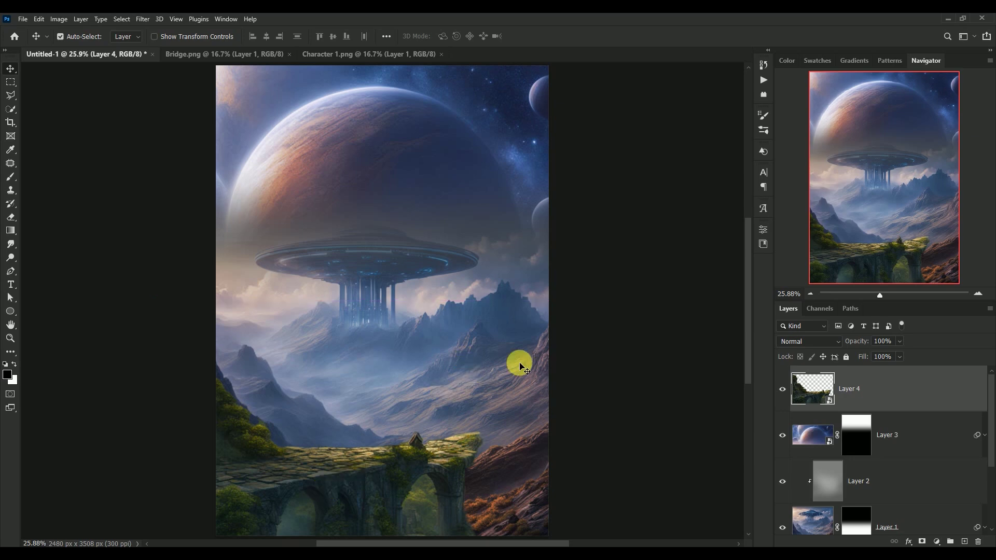
left_click(782, 389)
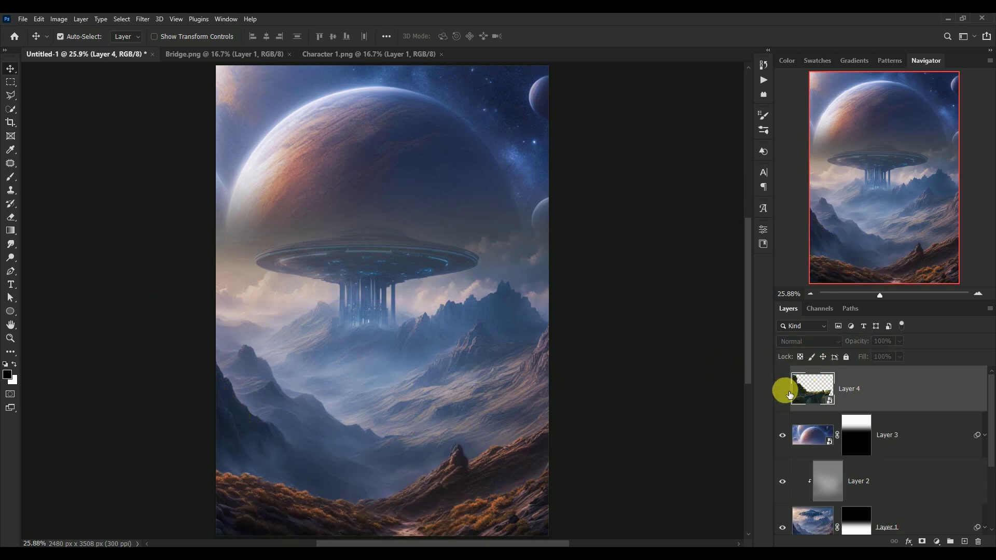
left_click(785, 391)
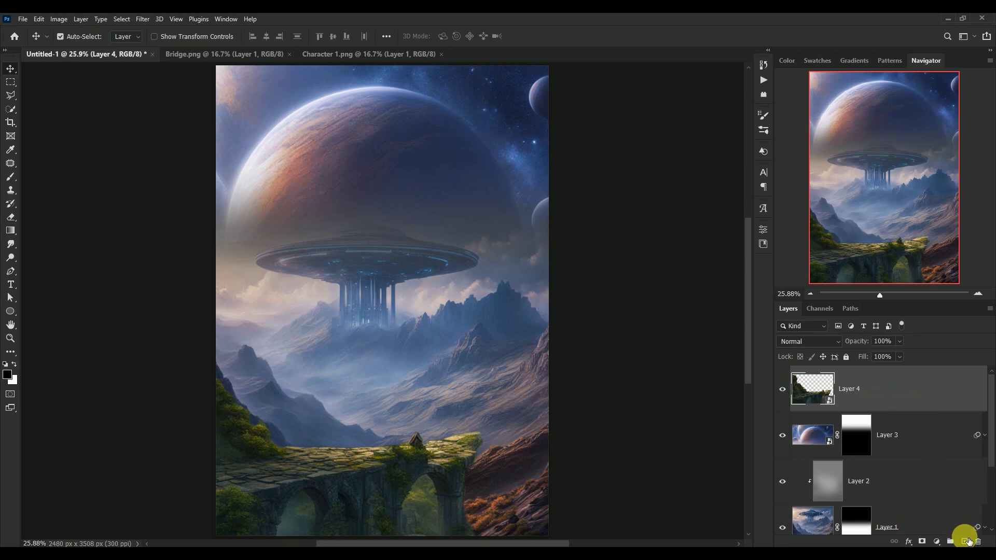
Step: Add Layer 5 clipped to the bridge layer, filled with 50% gray, in Overlay mode
left_click(966, 540)
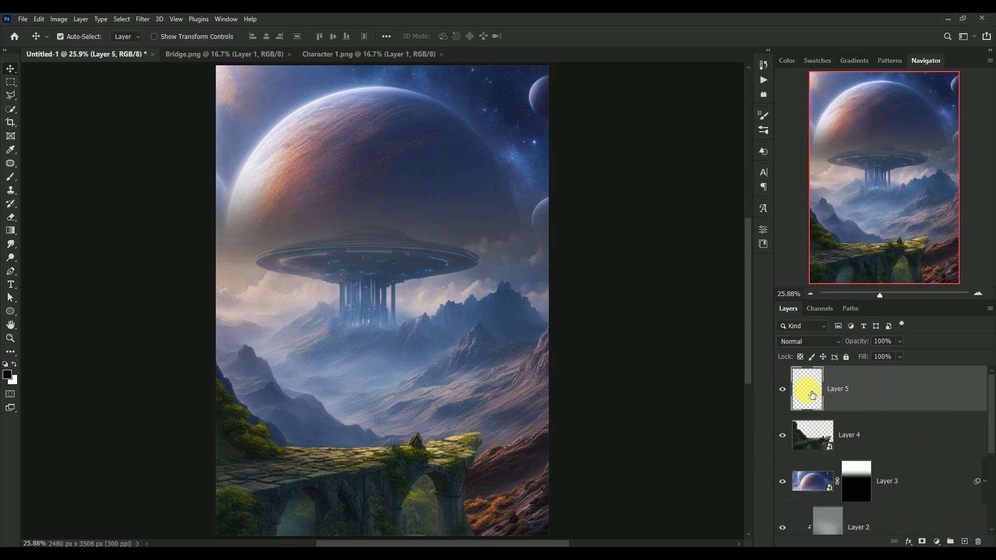
left_click(804, 413, "alt")
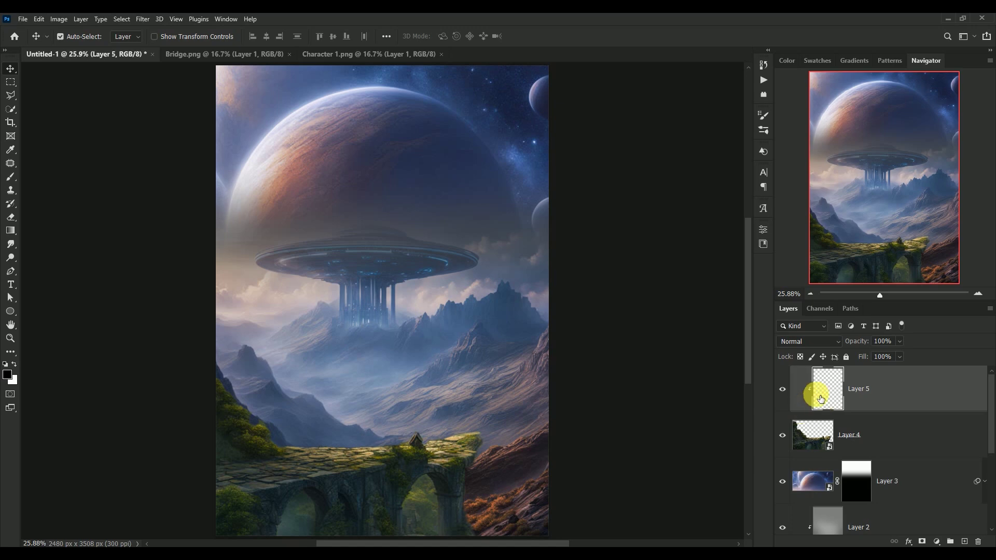
left_click(39, 19)
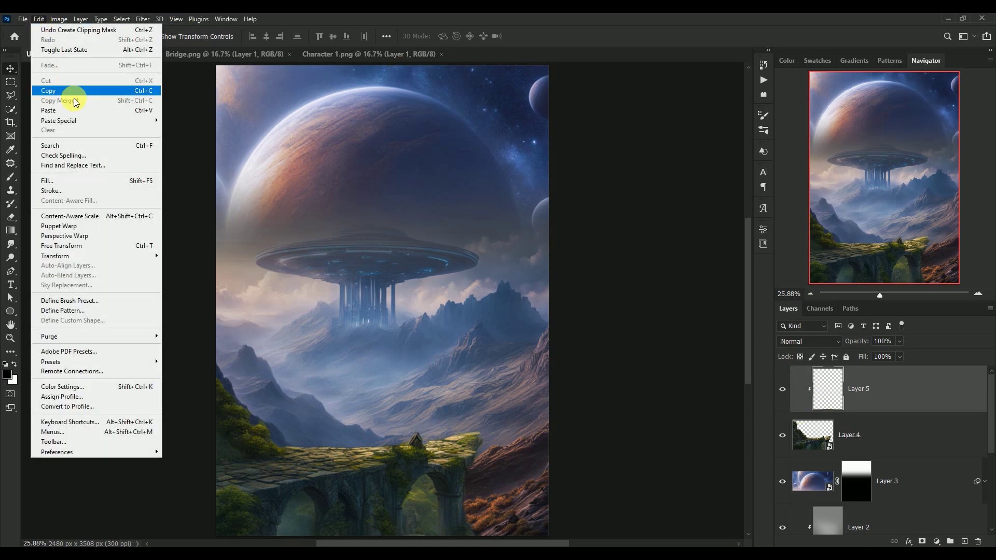
left_click(71, 179)
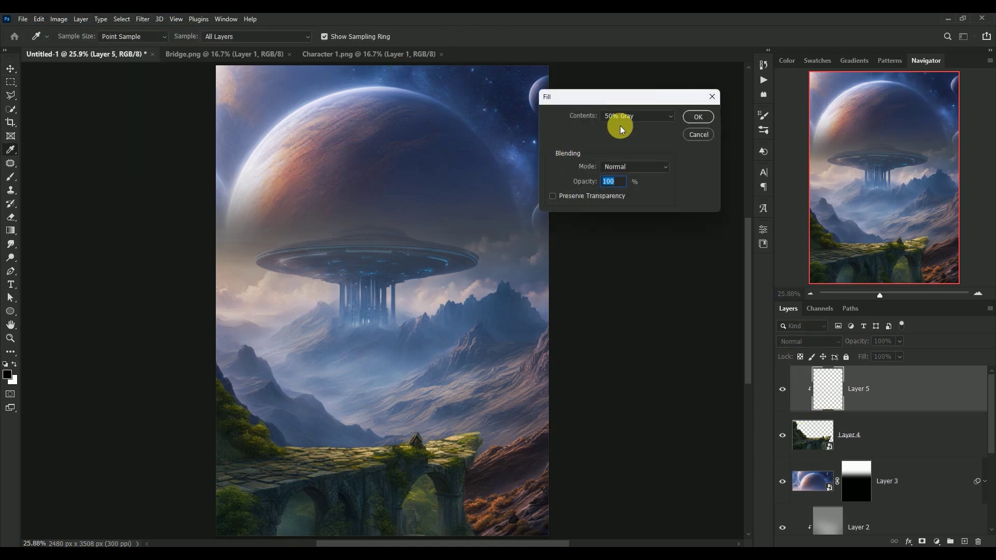
left_click(697, 116)
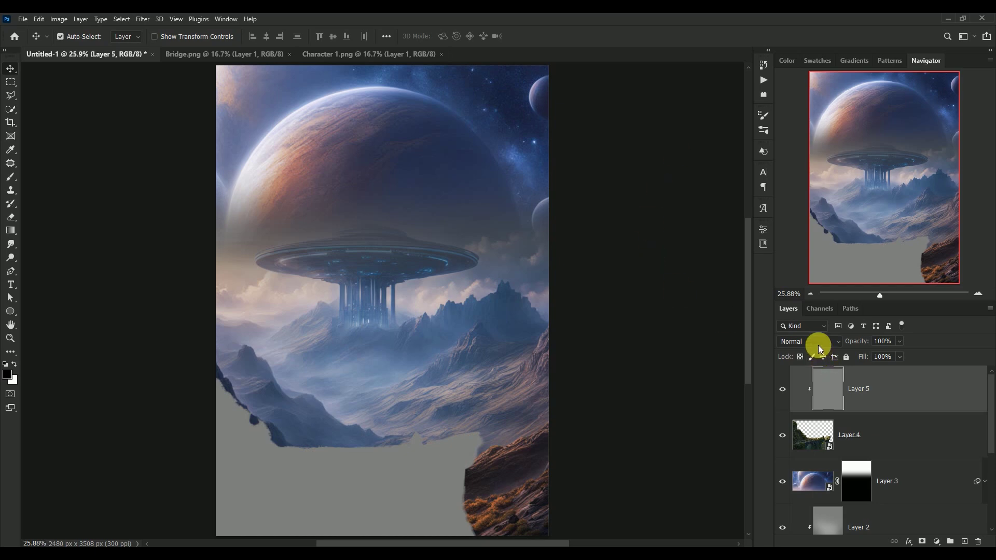
left_click(814, 341)
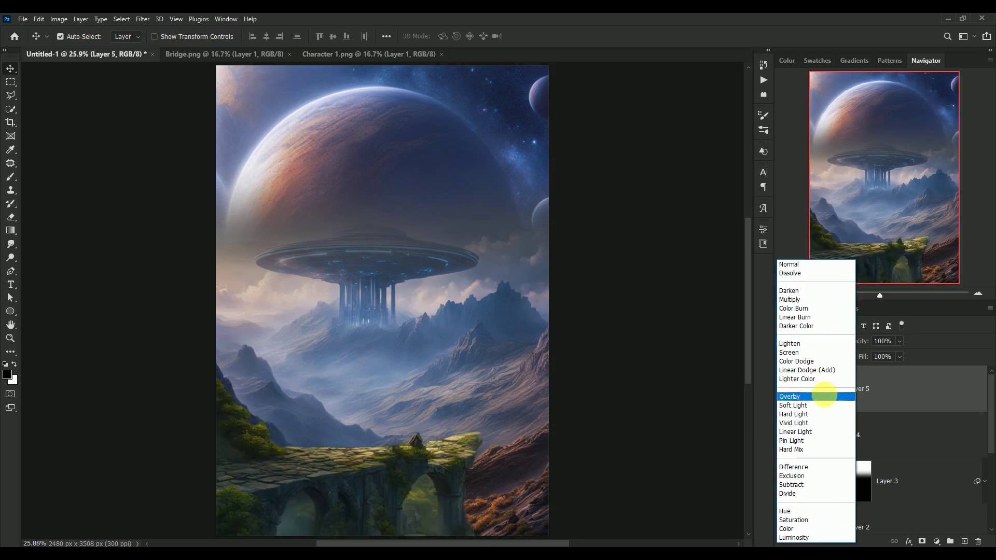
left_click(824, 396)
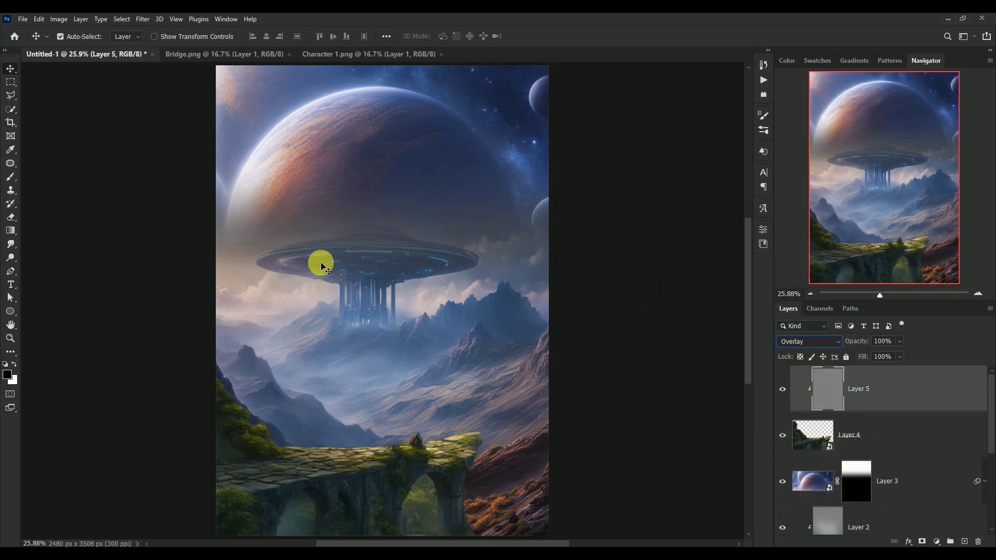
Step: Dodge the mossy top of the bridge with a 600 px brush
scroll(332, 269, "up", 1)
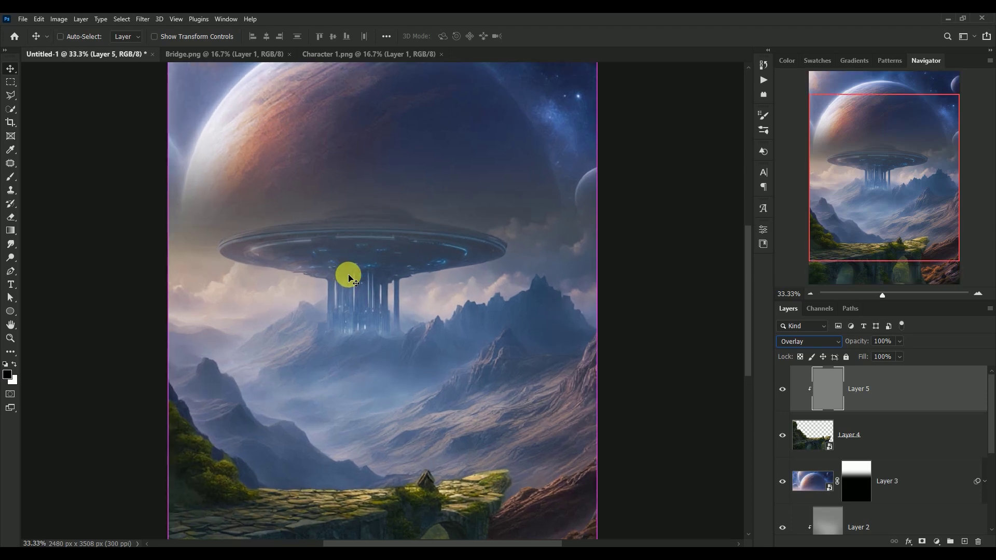
scroll(334, 274, "up", 1)
left_click_drag(411, 360, 418, 234)
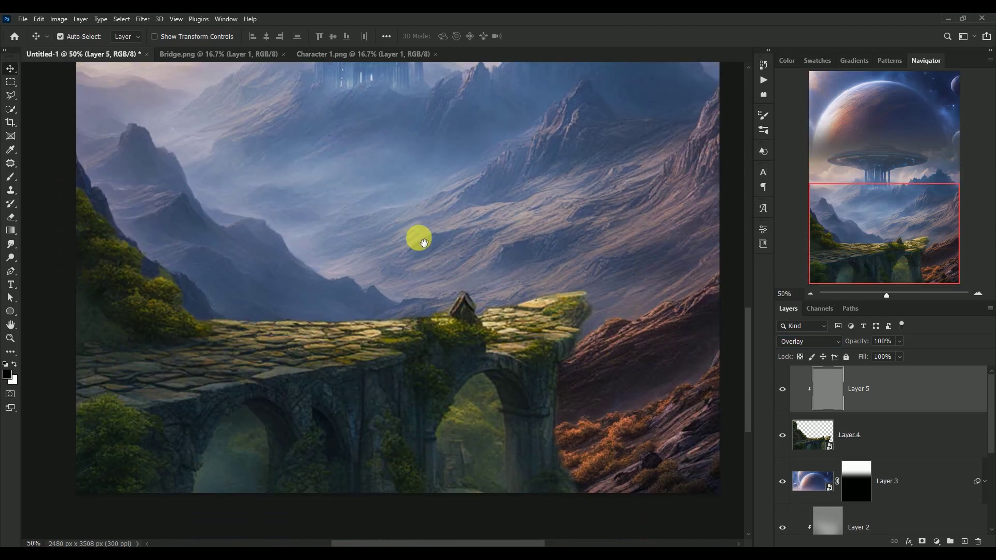
left_click(10, 258)
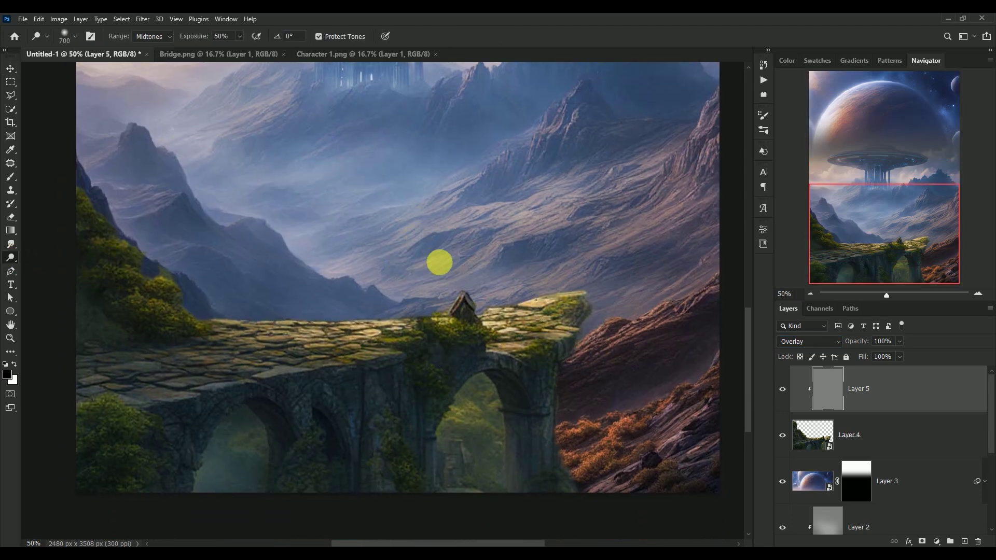
key("bracketright")
key("bracketright")
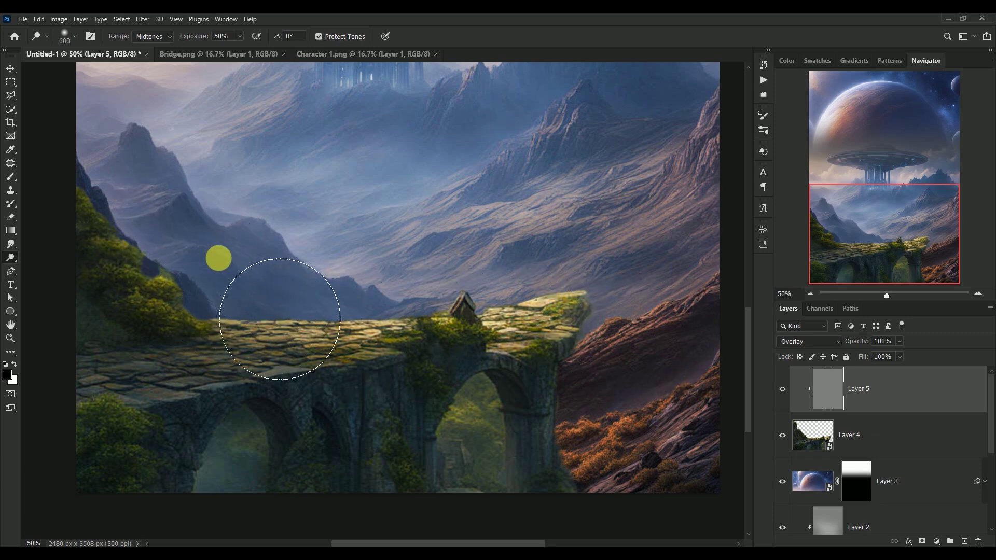
left_click_drag(404, 342, 629, 309)
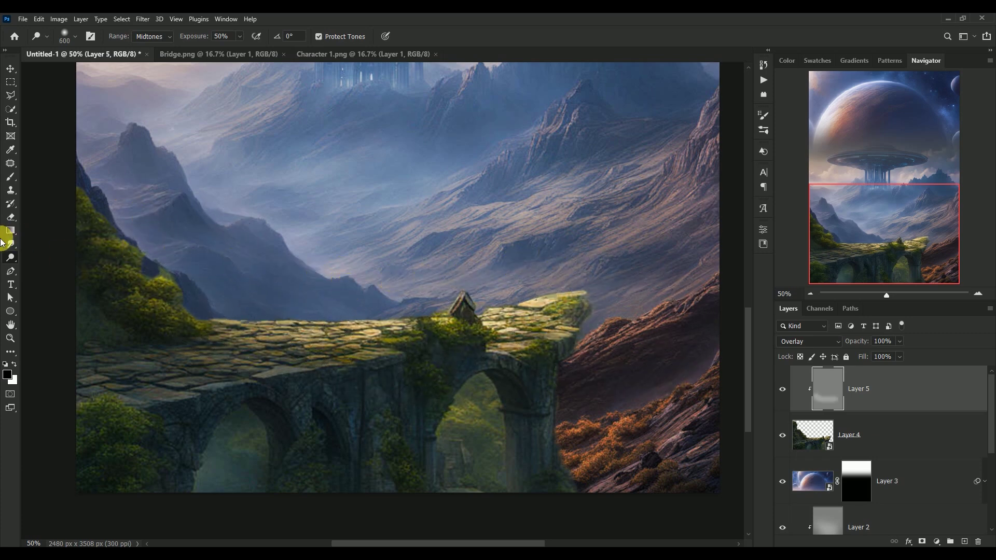
Step: Burn the bridge arches and lower-left bushes with a 500 px brush, comparing the result
right_click(10, 258)
left_click(44, 267)
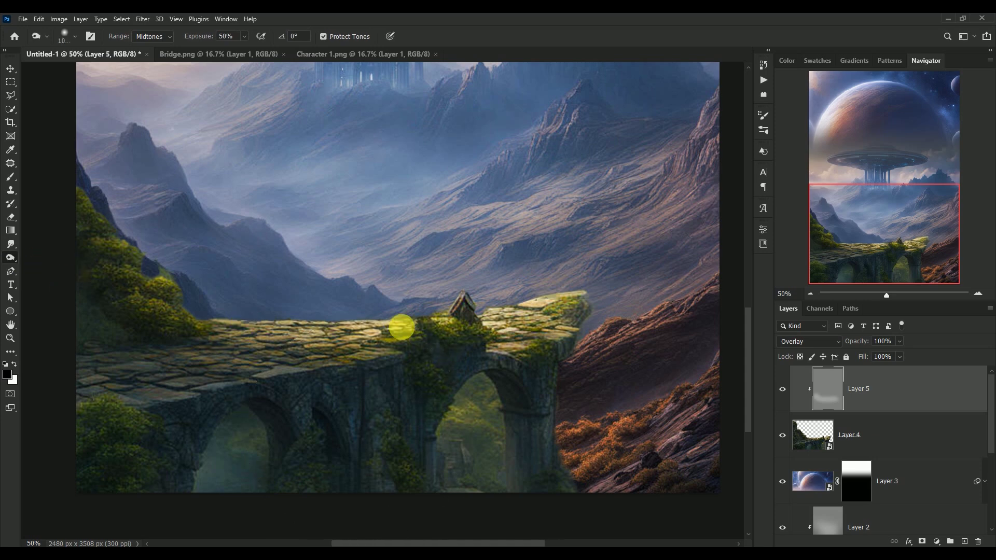
key("bracketleft")
key("bracketleft")
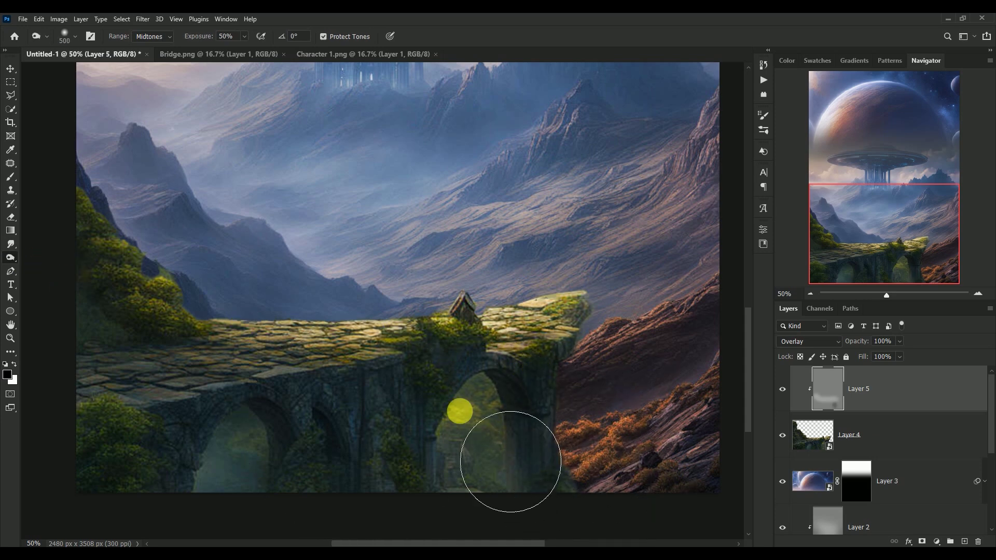
mouse_move(403, 428)
left_mouse_down()
mouse_move(139, 480)
mouse_move(309, 418)
mouse_move(448, 351)
mouse_move(111, 412)
mouse_move(132, 397)
left_mouse_up()
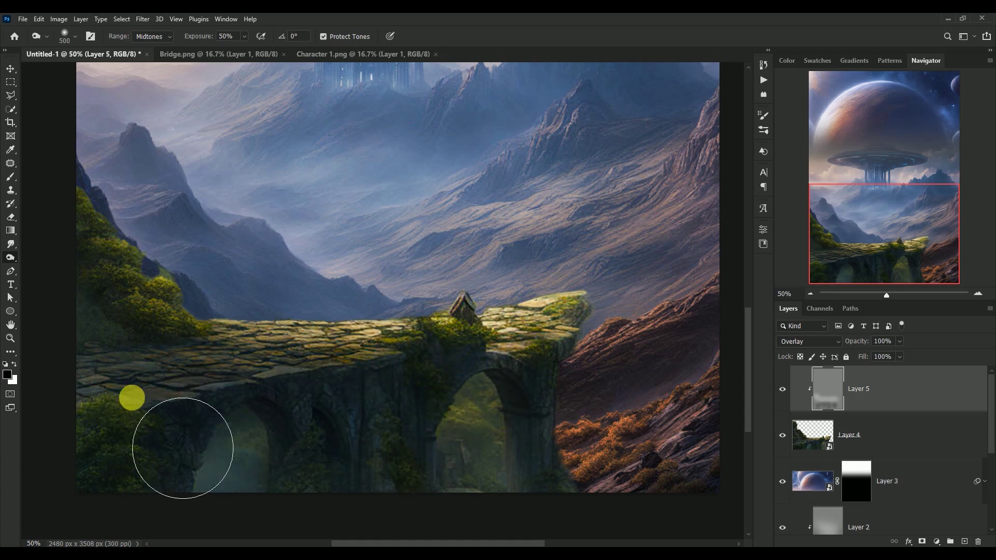
left_click(787, 391)
left_click(789, 391)
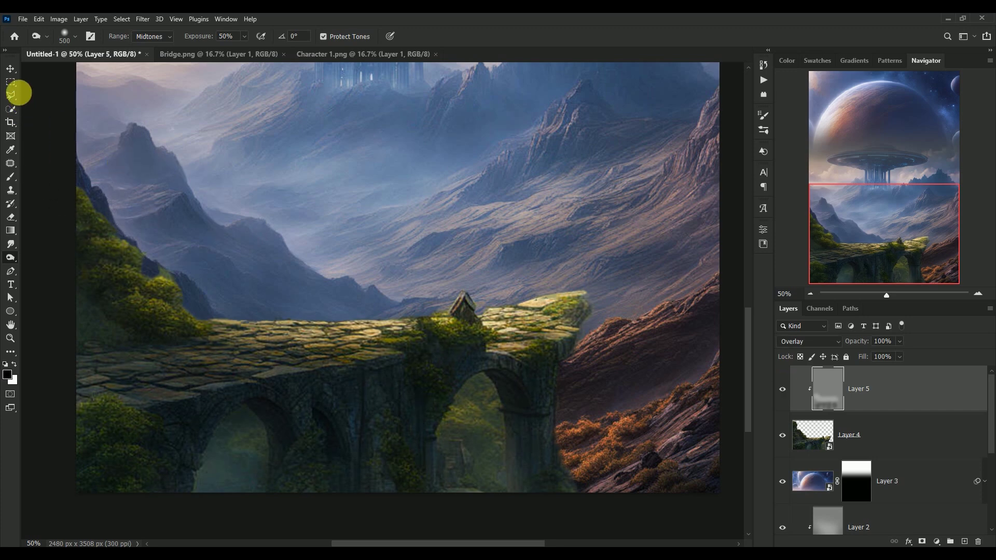
left_click(10, 68)
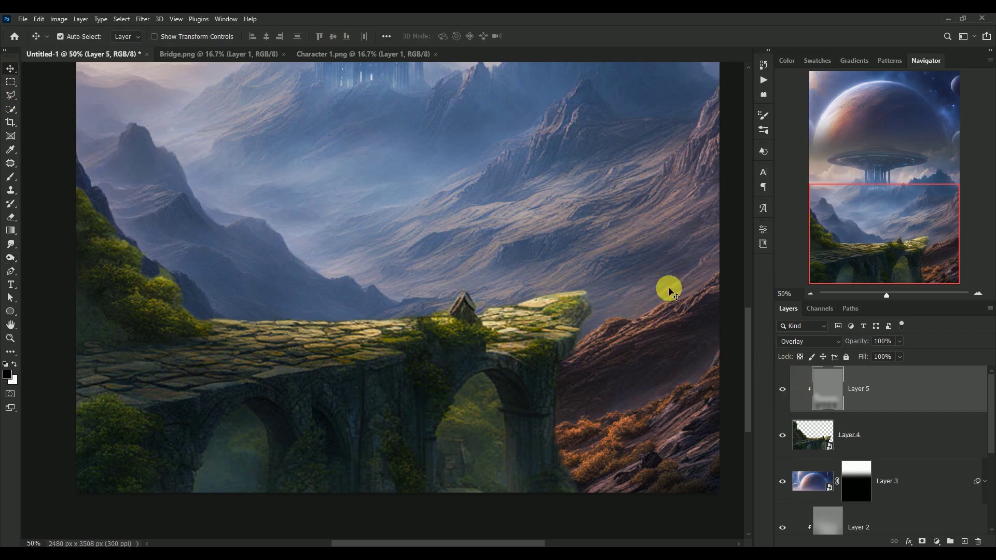
Step: Fit the poster to the window, close Bridge.png, and nudge the bridge slightly left and down
key("ctrl+0")
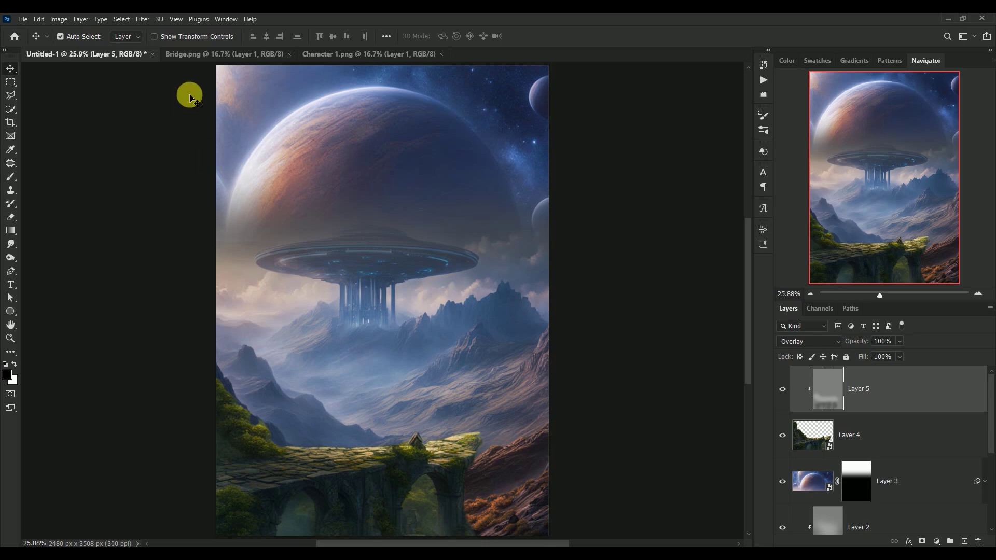
key("ctrl")
left_click(190, 54)
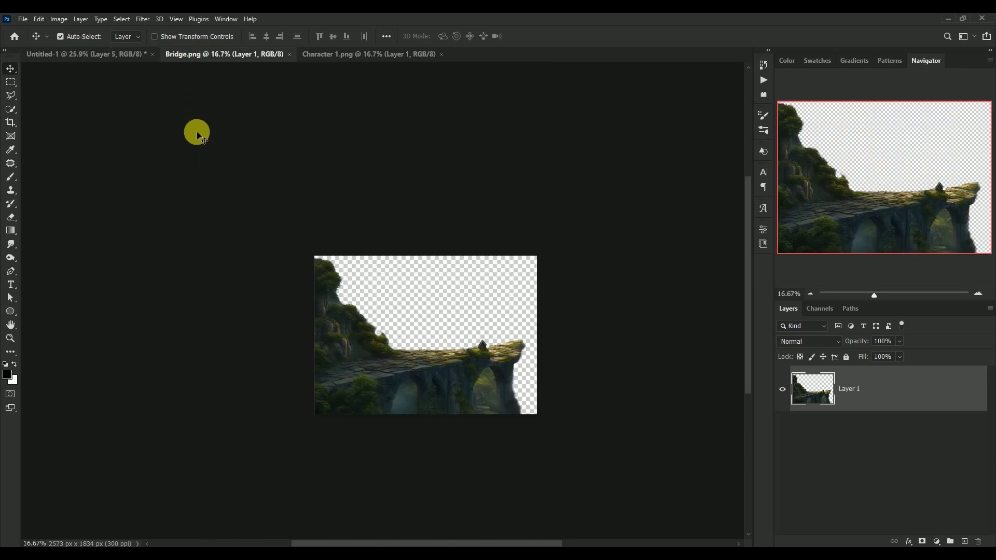
left_click(288, 54)
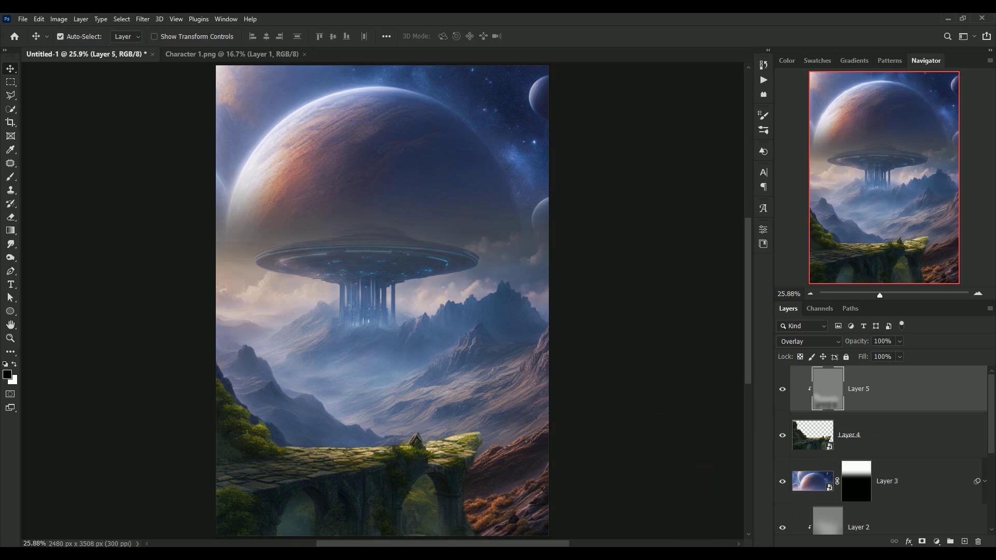
left_click_drag(415, 466, 404, 482)
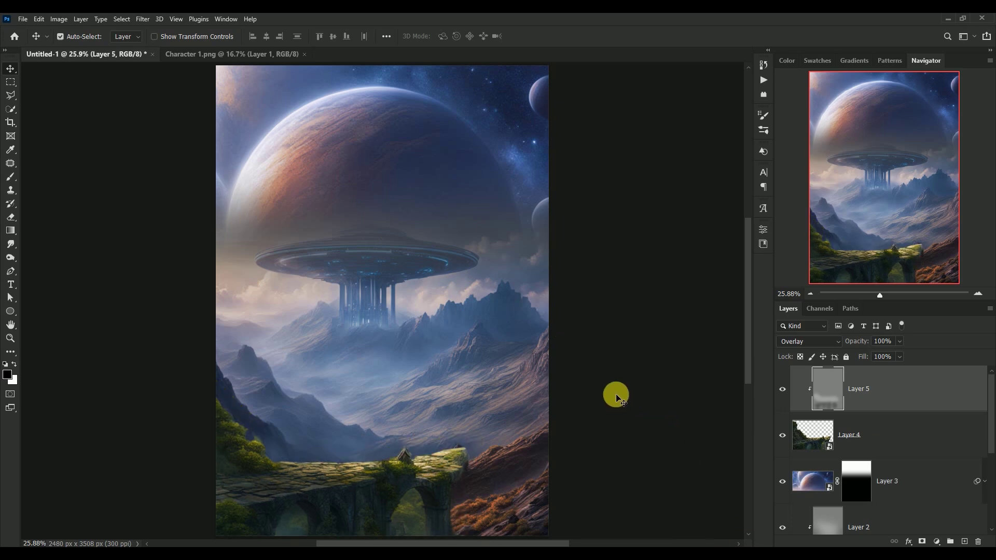
Step: Drag the hiker from Character 1.png into the poster and convert it to a smart object
left_click(206, 55)
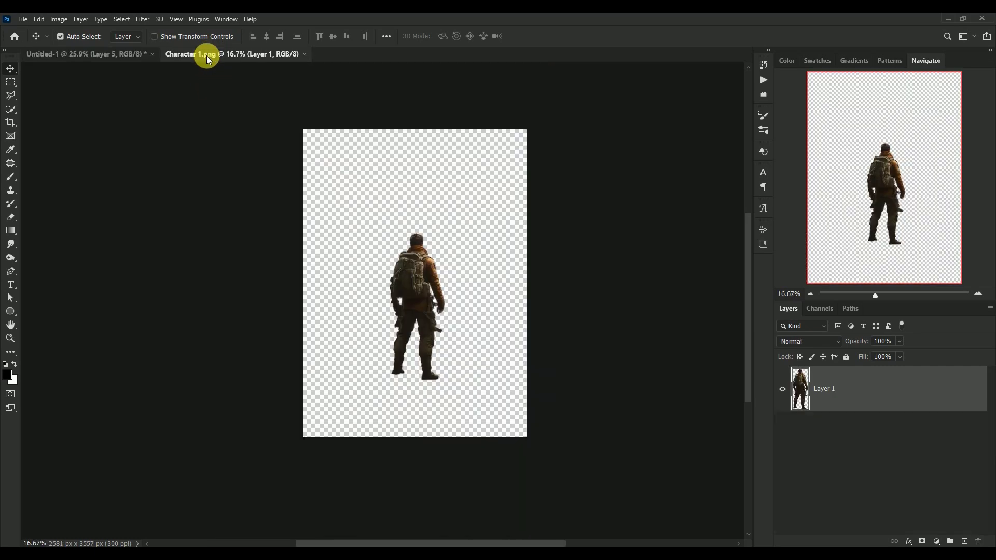
mouse_move(416, 296)
left_mouse_down()
mouse_move(155, 105)
mouse_move(290, 241)
left_mouse_up()
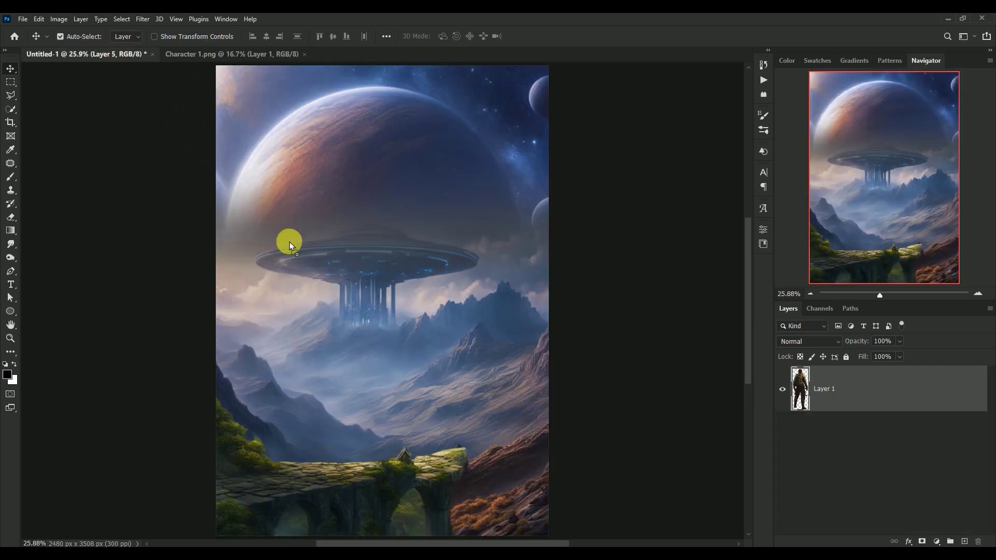
left_click_drag(355, 396, 356, 397)
right_click(871, 384)
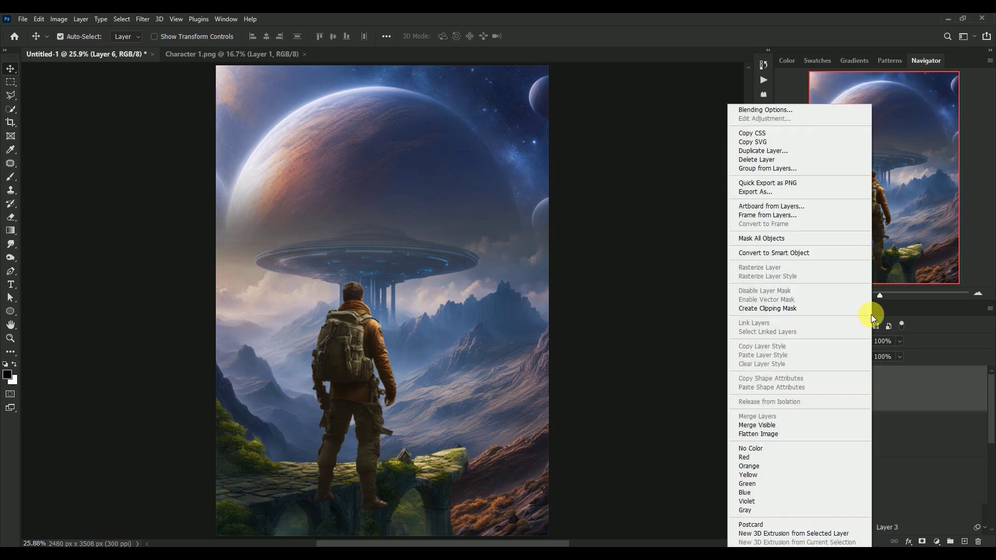
left_click(798, 252)
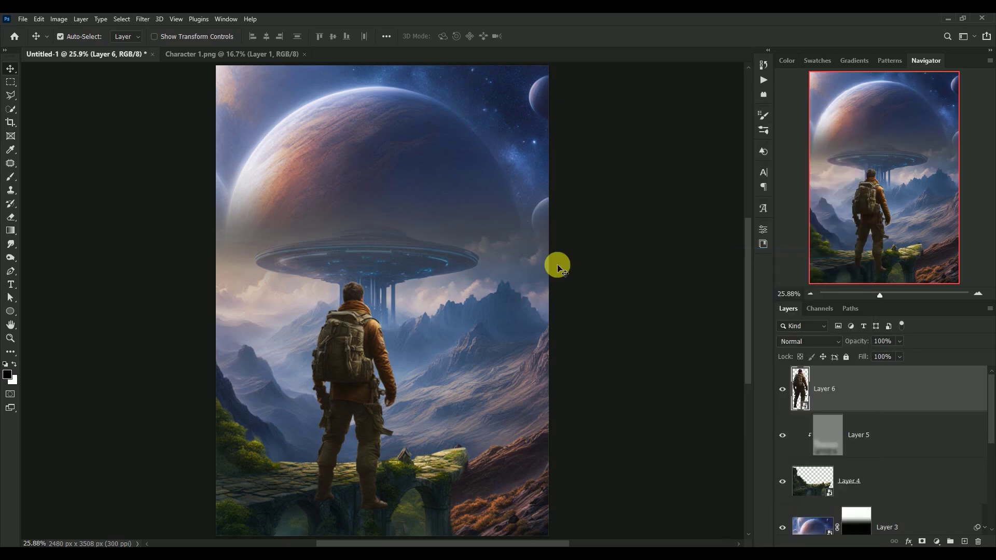
Step: Scale the hiker to about 46% and position it standing on the bridge
key("ctrl+t")
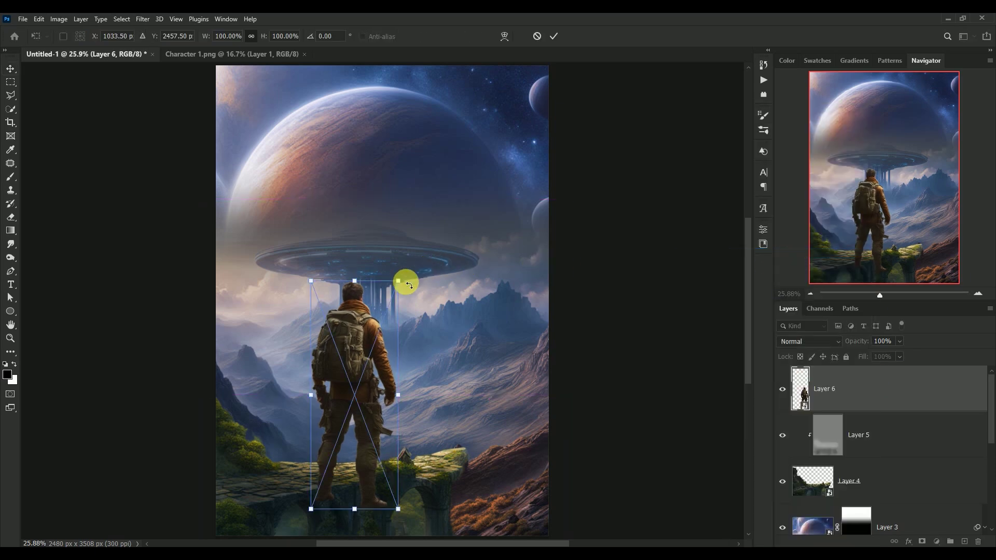
left_click_drag(398, 281, 360, 382)
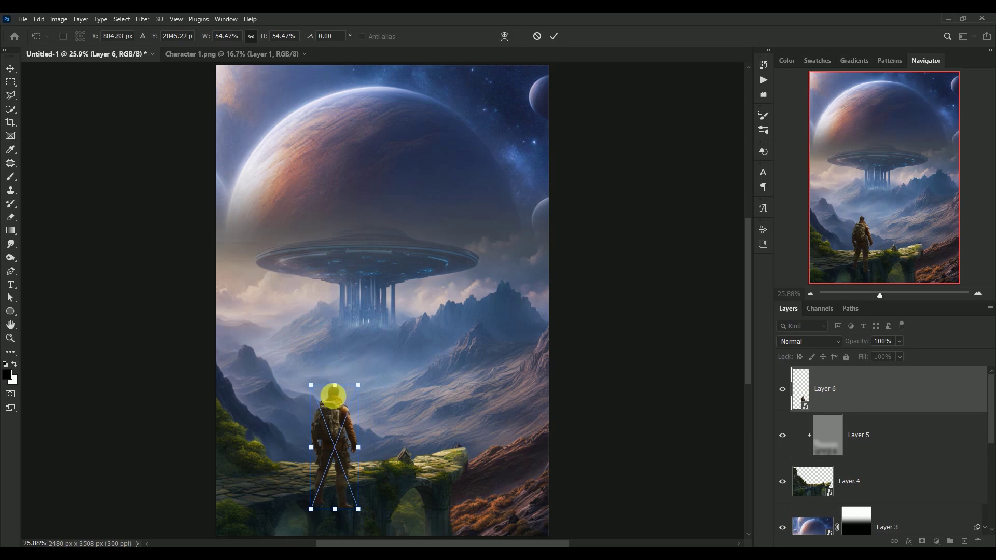
left_click_drag(333, 432, 337, 402)
left_click_drag(362, 354, 354, 375)
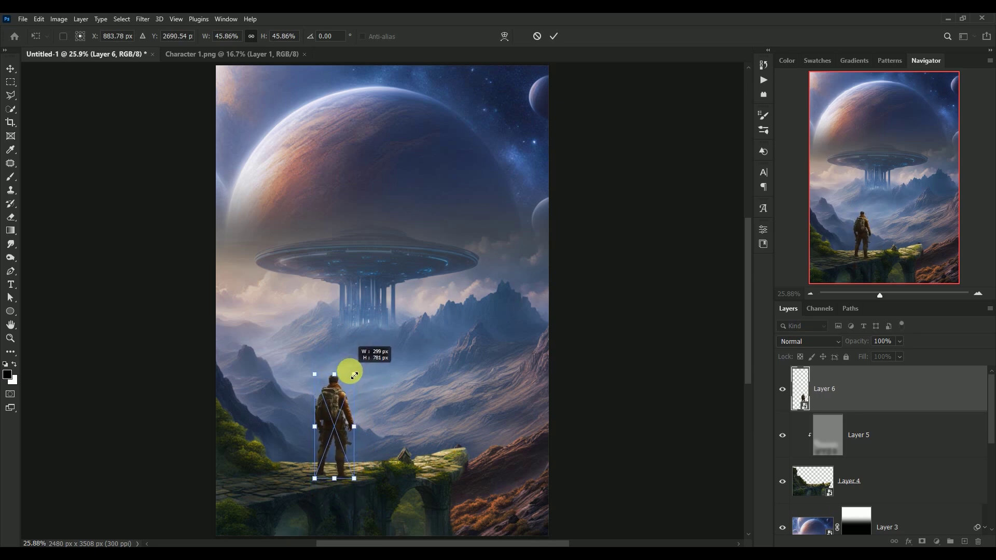
key("Return")
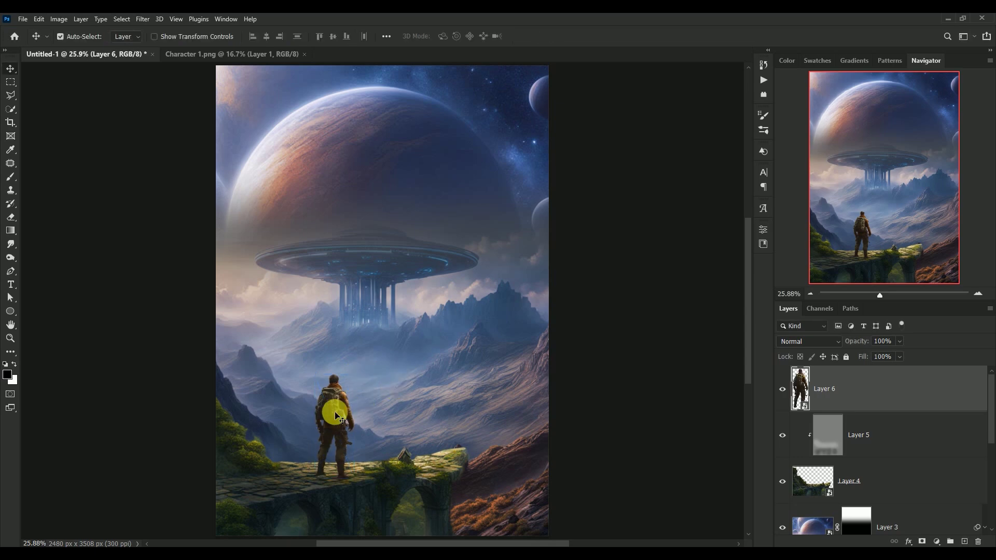
left_click_drag(334, 412, 339, 409)
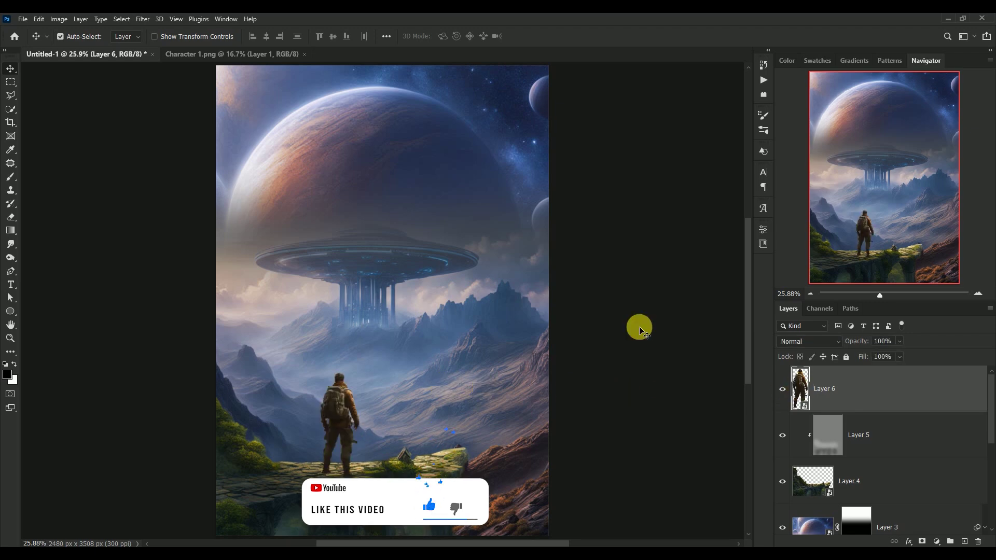
Step: Open Camera Raw Filter on the hiker and set Temperature -30 and Tint +5
left_click(142, 19)
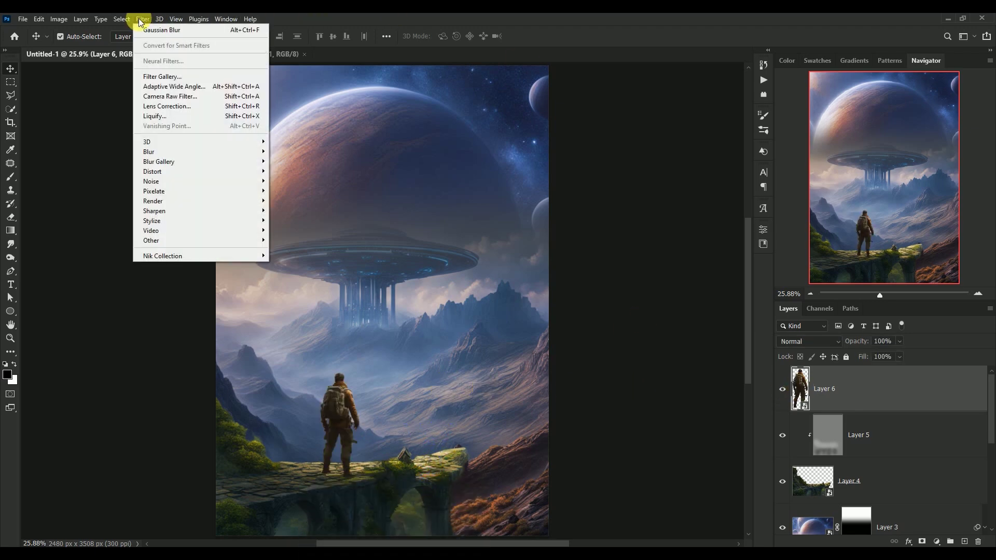
left_click(153, 98)
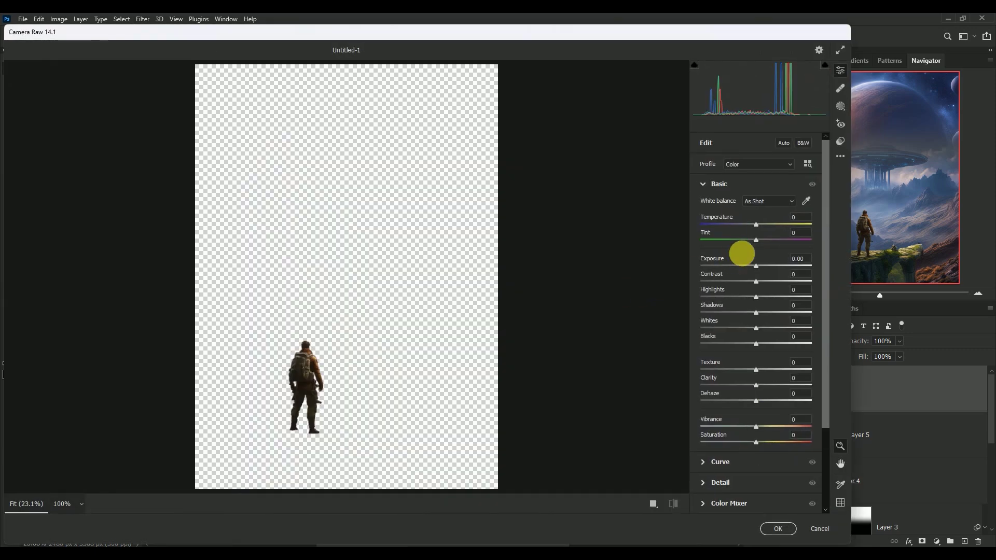
left_click(800, 218)
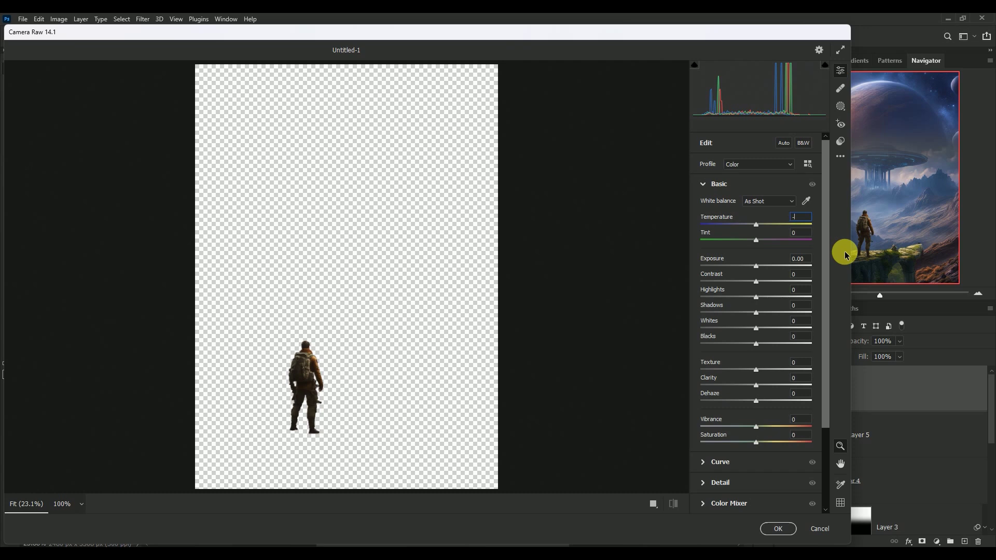
type("30")
key("Tab")
type("+")
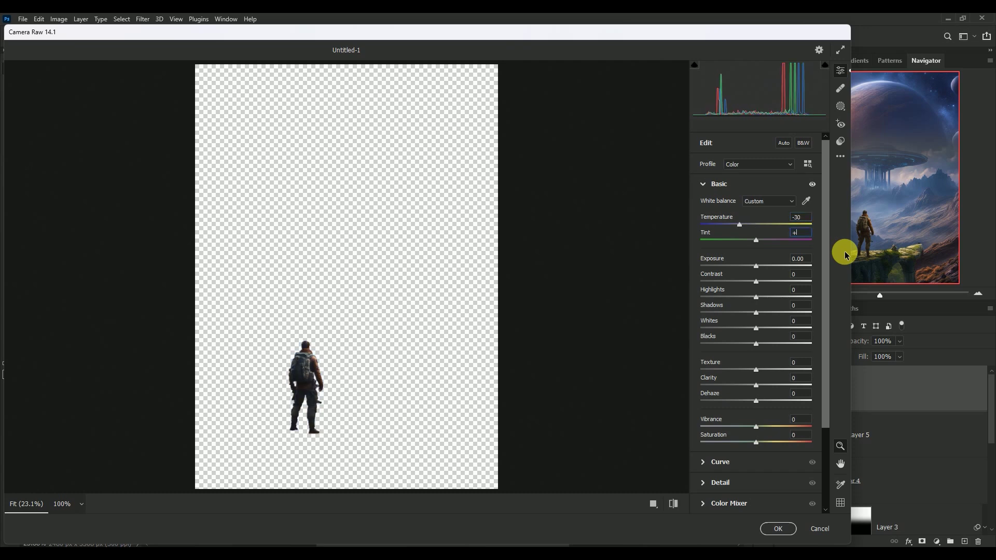
type("5")
key("Tab")
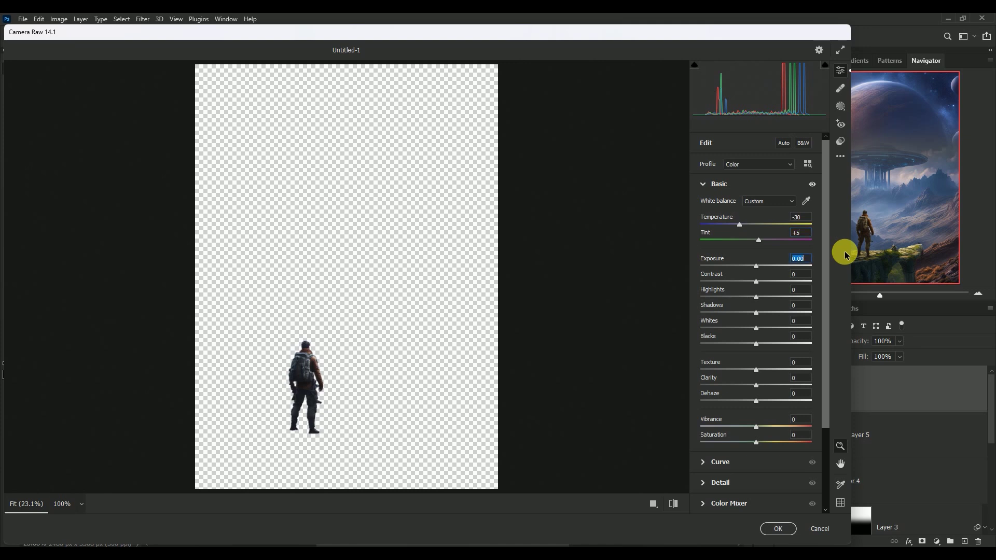
key("Tab")
Step: Set Contrast -22, Highlights -28, Shadows +42, Texture +10, Clarity +20, Vibrance +17, and apply
type("22")
key("Tab")
type("-")
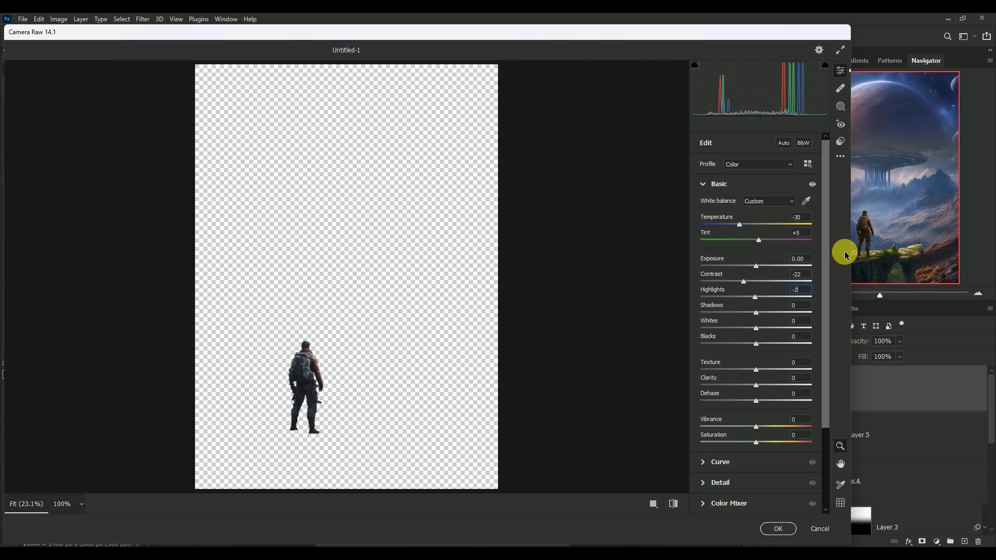
type("28")
key("Tab")
type("+4")
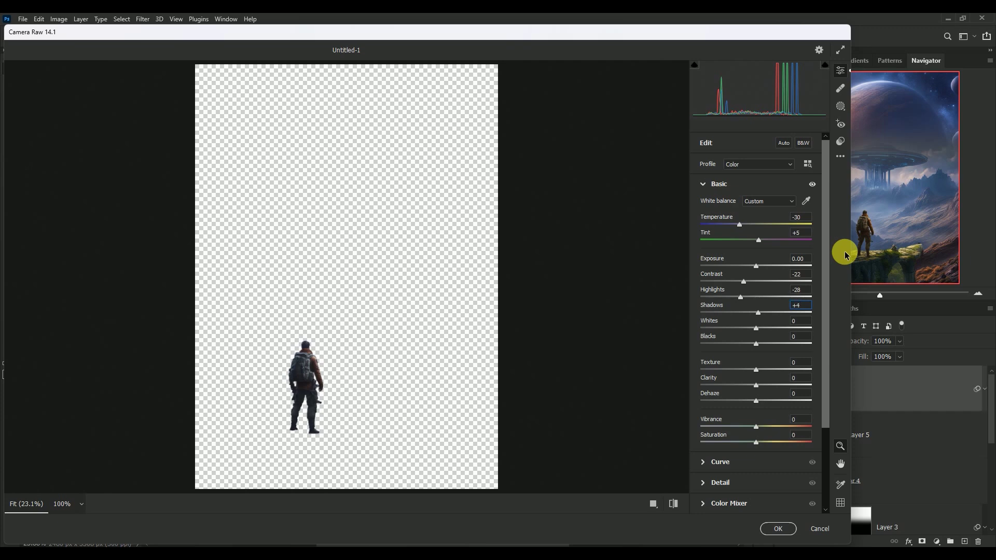
type("2")
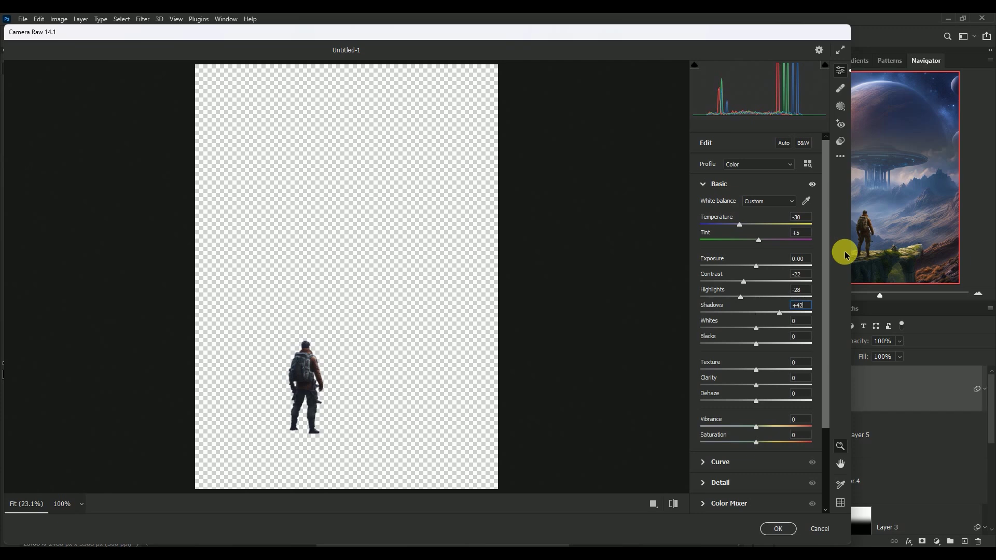
key("Tab")
key("Tab")
key("Tab")
type("+1")
type("0")
key("Tab")
type("+20")
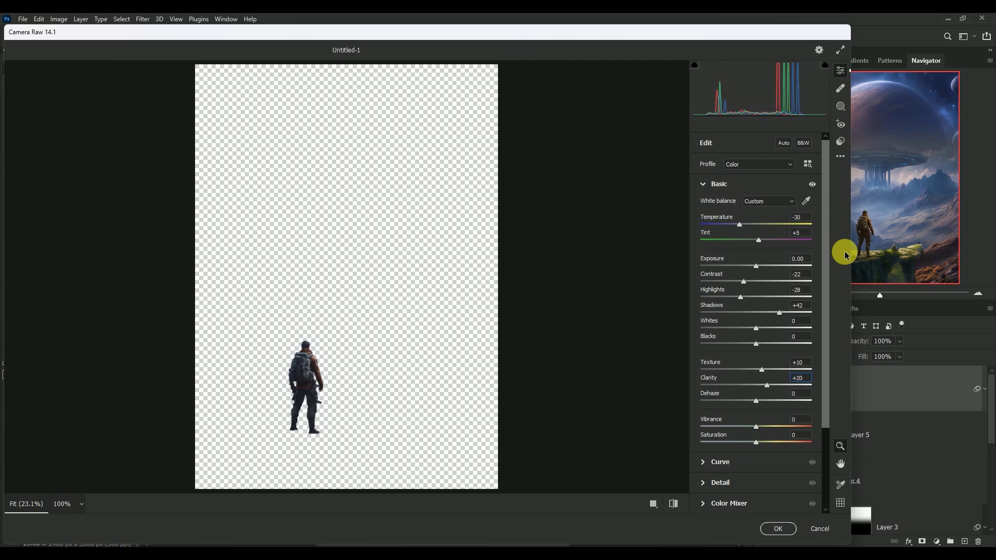
key("Tab")
key("Tab")
type("7")
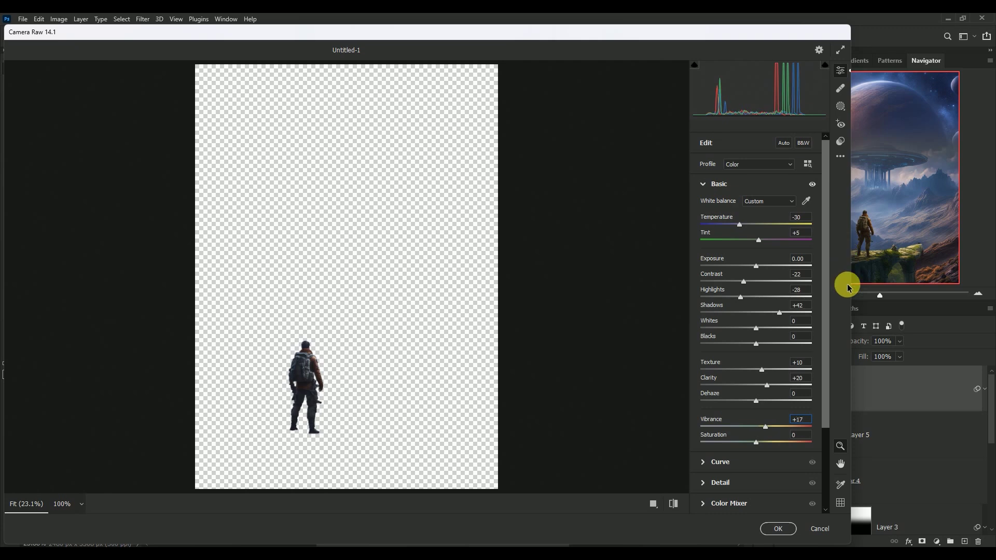
left_click(787, 530)
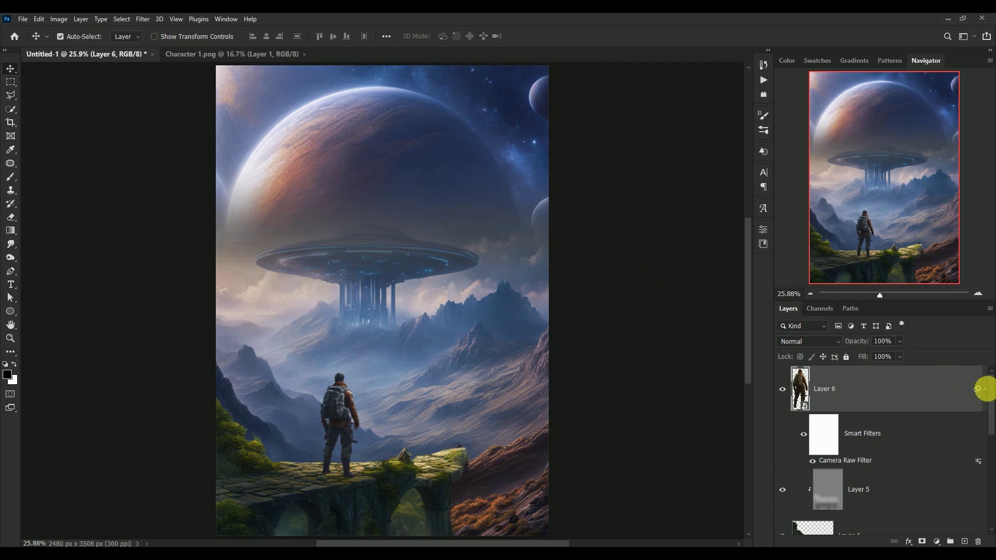
Step: Duplicate the hiker layer, move the copy beneath the original, and rasterize it
left_click(984, 389)
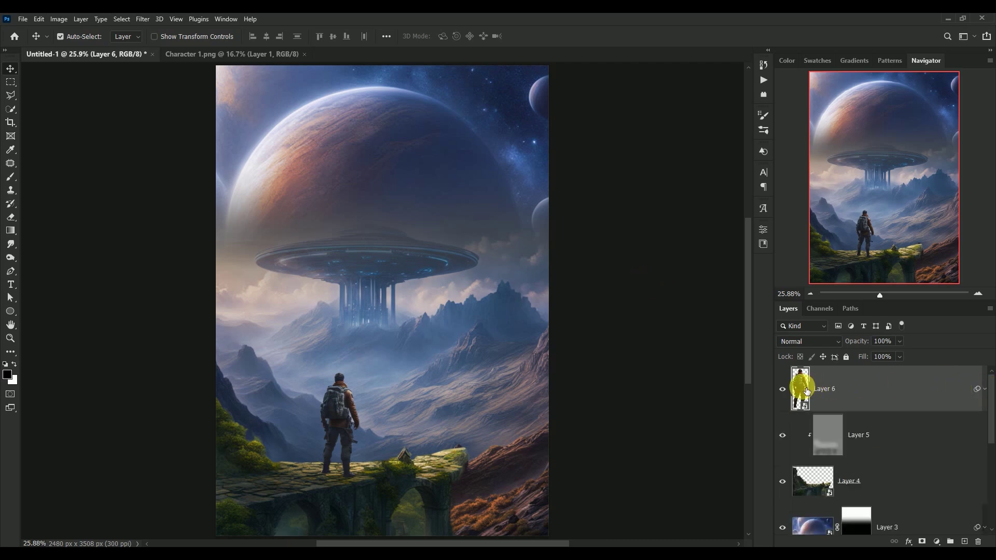
left_click_drag(800, 394, 967, 543)
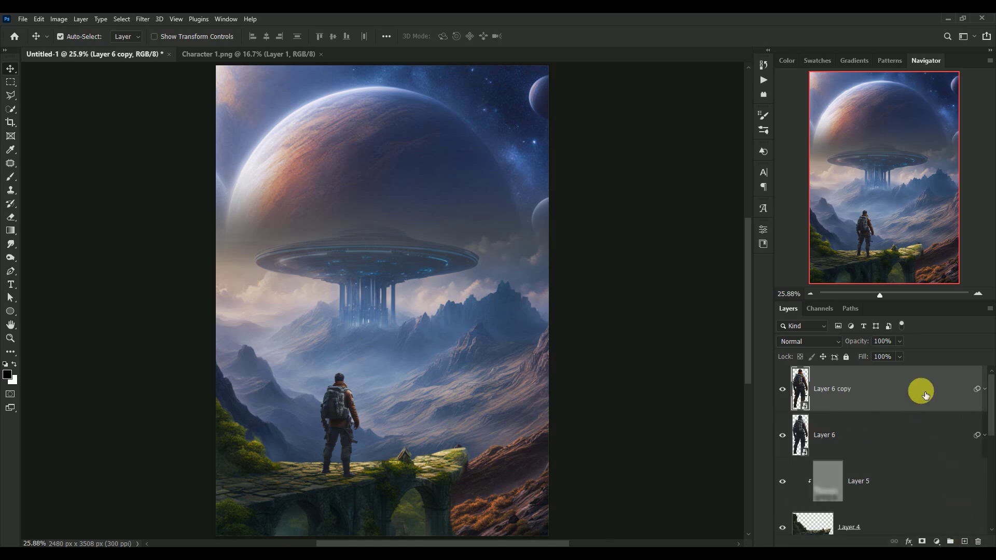
mouse_move(921, 392)
left_mouse_down()
mouse_move(922, 439)
mouse_move(911, 435)
left_mouse_up()
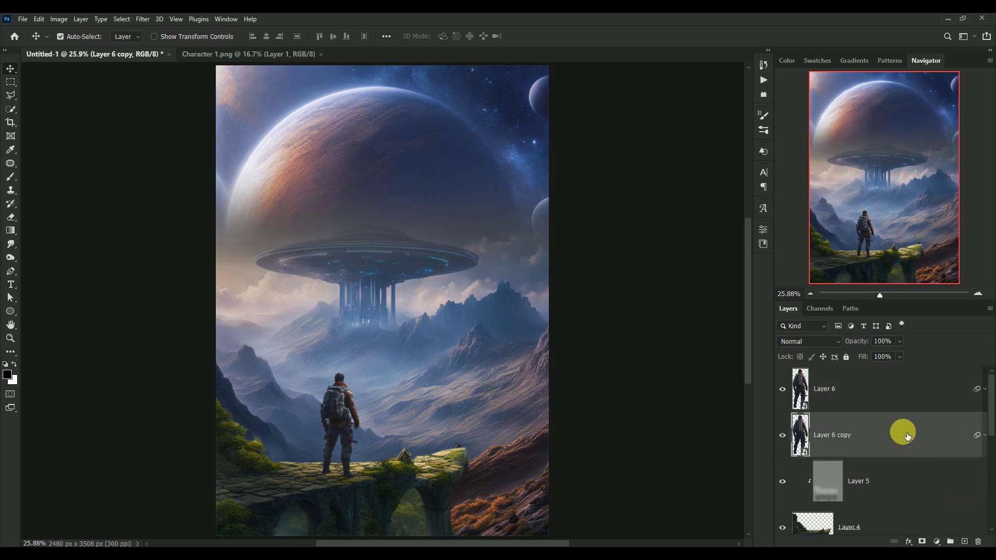
right_click(905, 435)
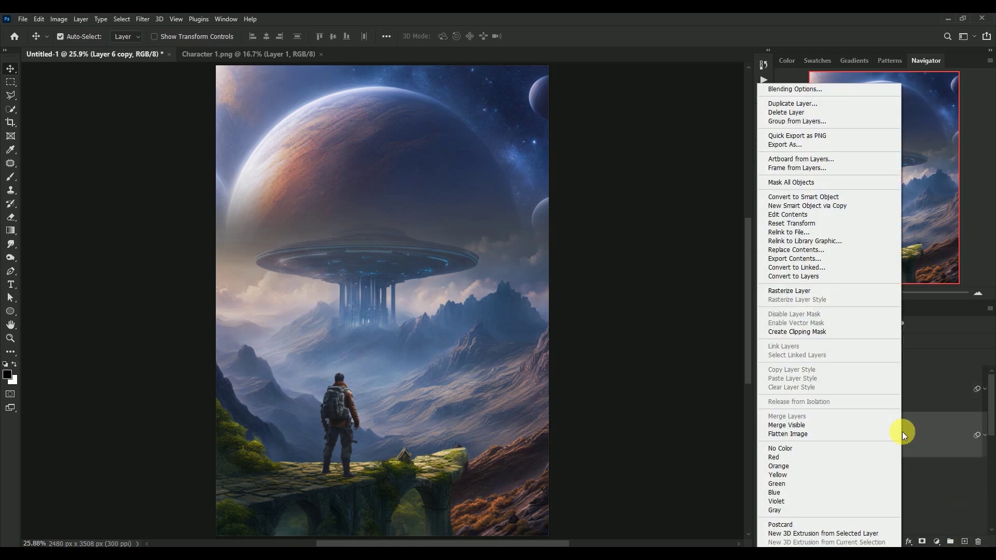
left_click(863, 290)
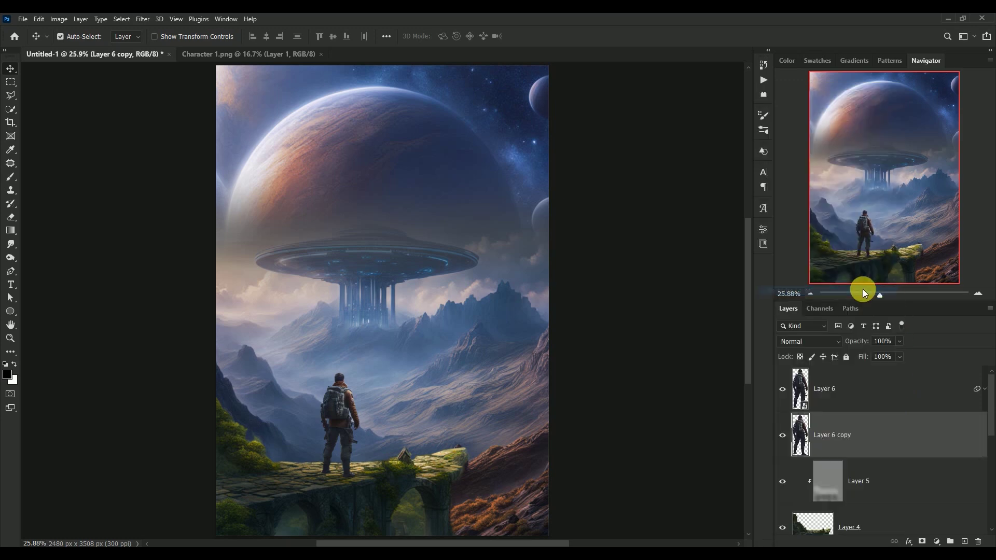
Step: Give Layer 6 copy a black Color Overlay layer style
double_click(901, 439)
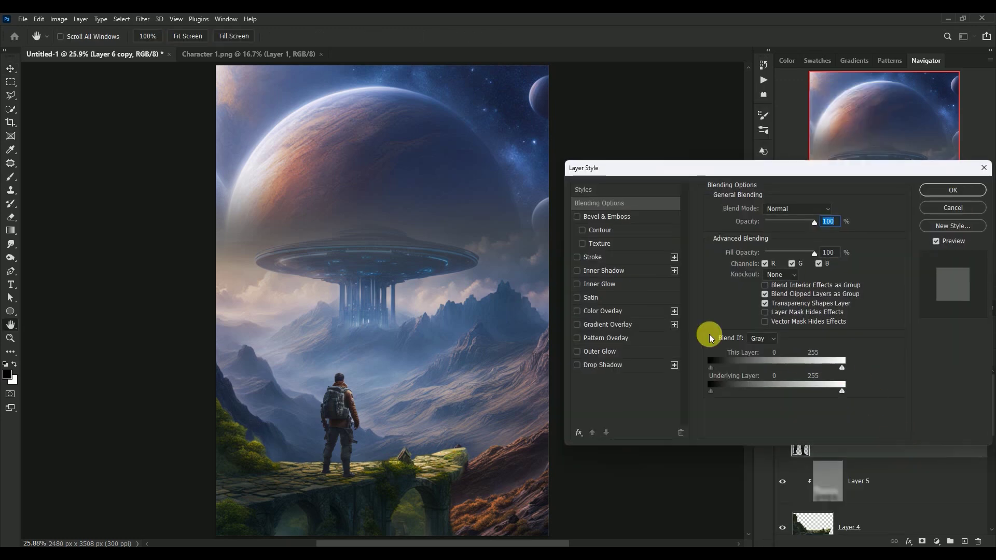
left_click(606, 313)
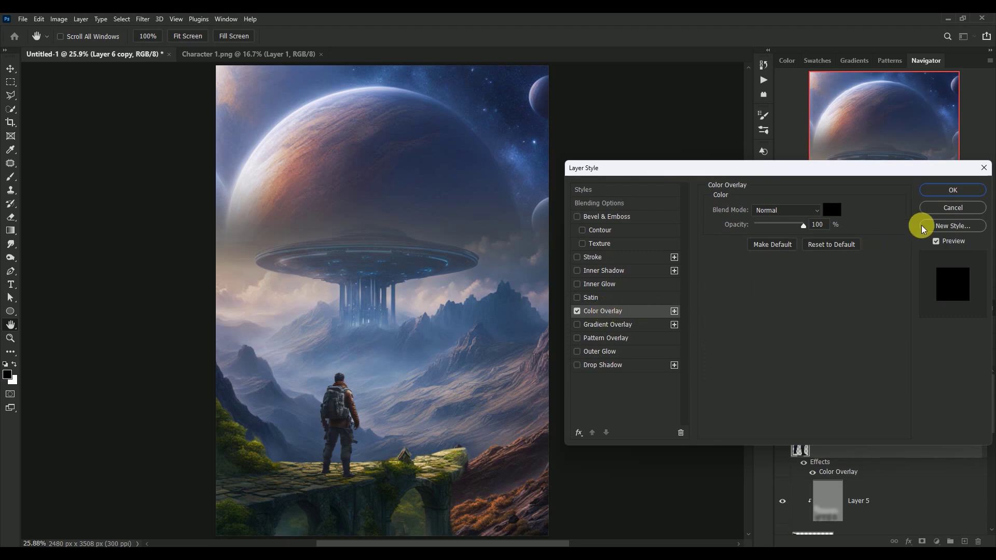
left_click(936, 189)
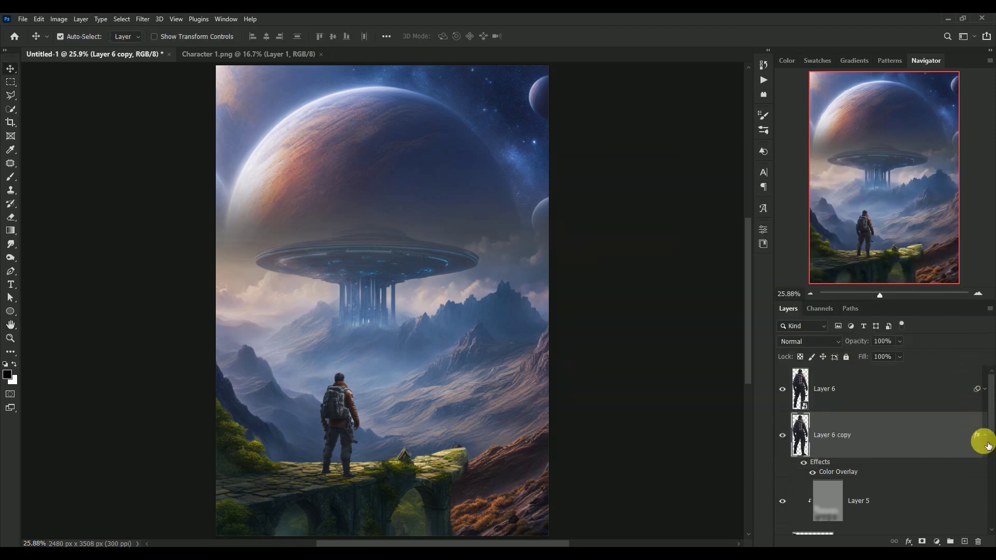
left_click(984, 435)
key("ctrl")
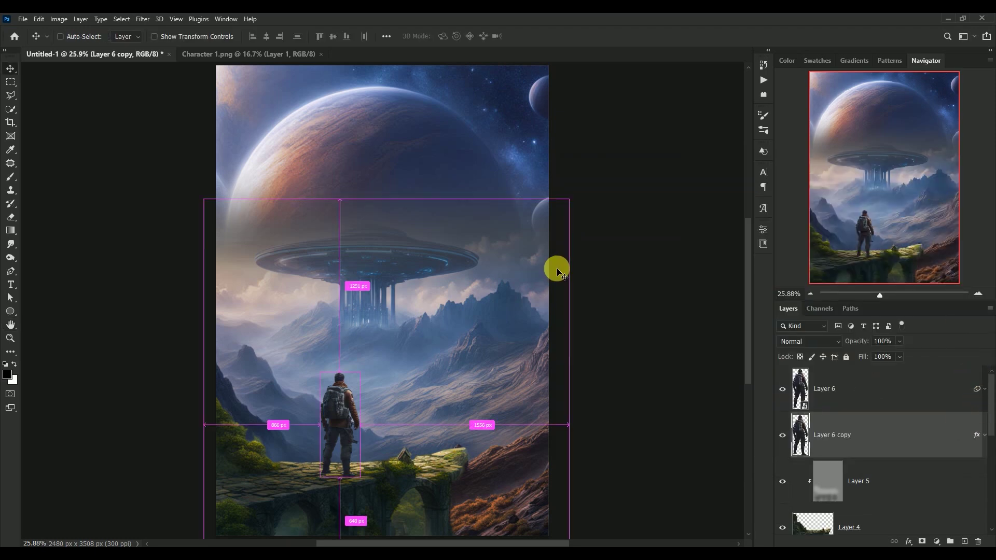
Step: Flip the black hiker copy upside down and move it below the hiker's feet
key("ctrl+t")
right_click(331, 408)
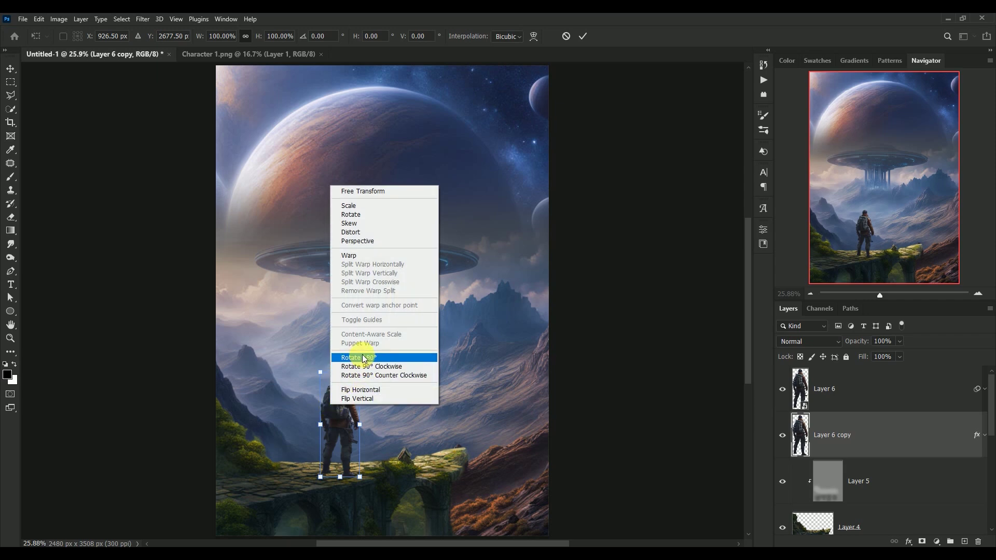
left_click(355, 390)
right_click(340, 403)
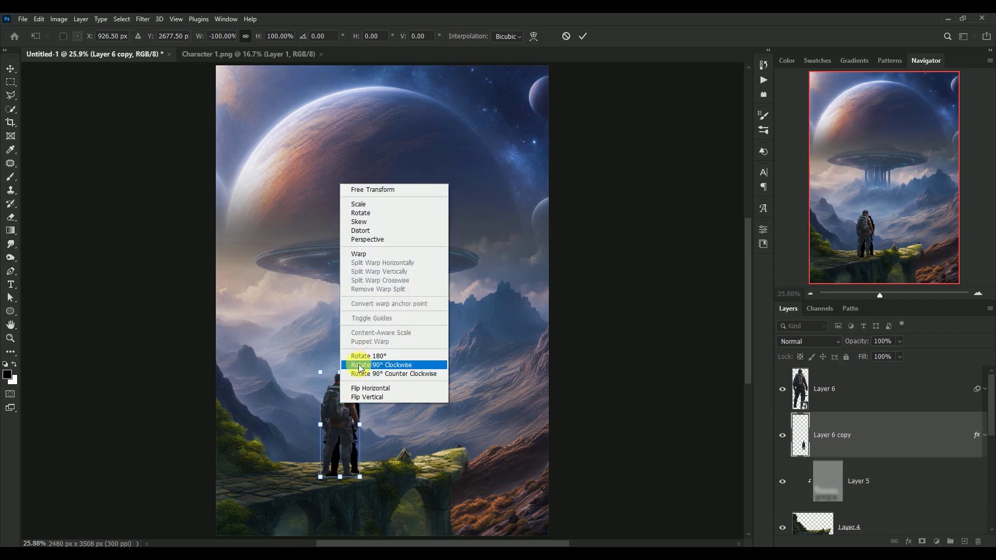
left_click(363, 356)
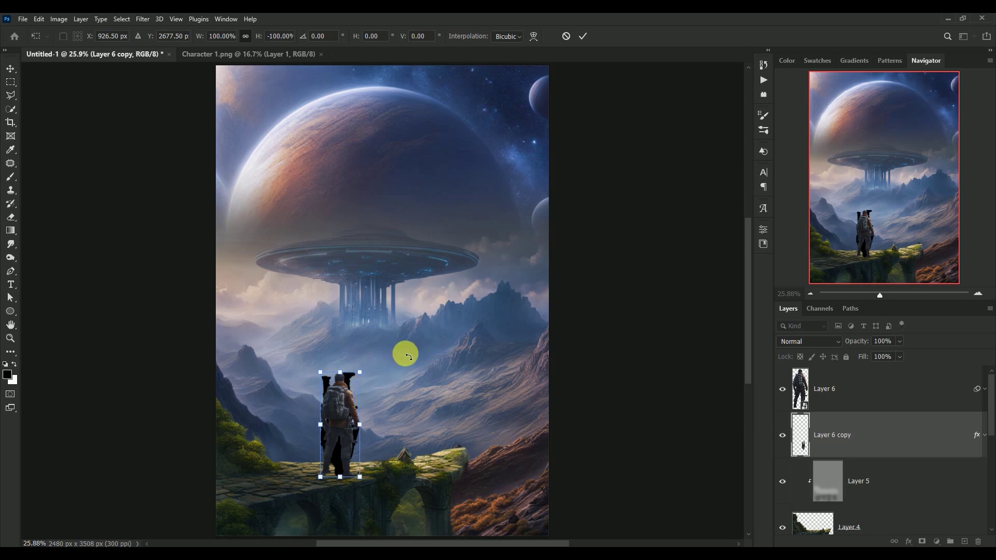
left_click_drag(397, 345, 460, 258)
mouse_move(397, 311)
left_mouse_down()
mouse_move(397, 393)
mouse_move(398, 383)
left_mouse_up()
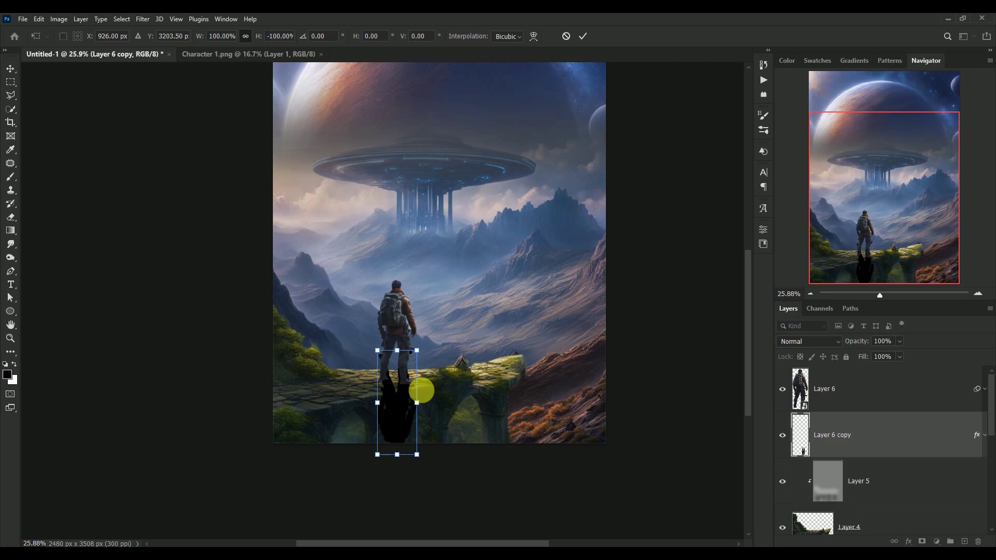
mouse_move(397, 407)
left_mouse_down()
mouse_move(389, 424)
mouse_move(380, 388)
mouse_move(361, 394)
mouse_move(399, 437)
mouse_move(394, 425)
left_mouse_up()
right_click(379, 392)
left_click(384, 374)
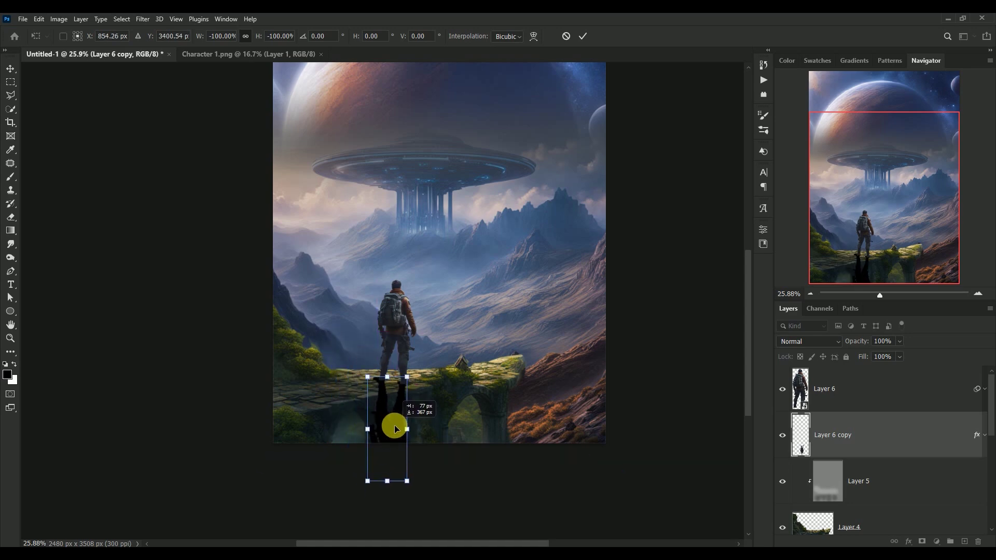
Step: Distort the shadow so it lies flattened and stretched leftward across the bridge deck
right_click(395, 424)
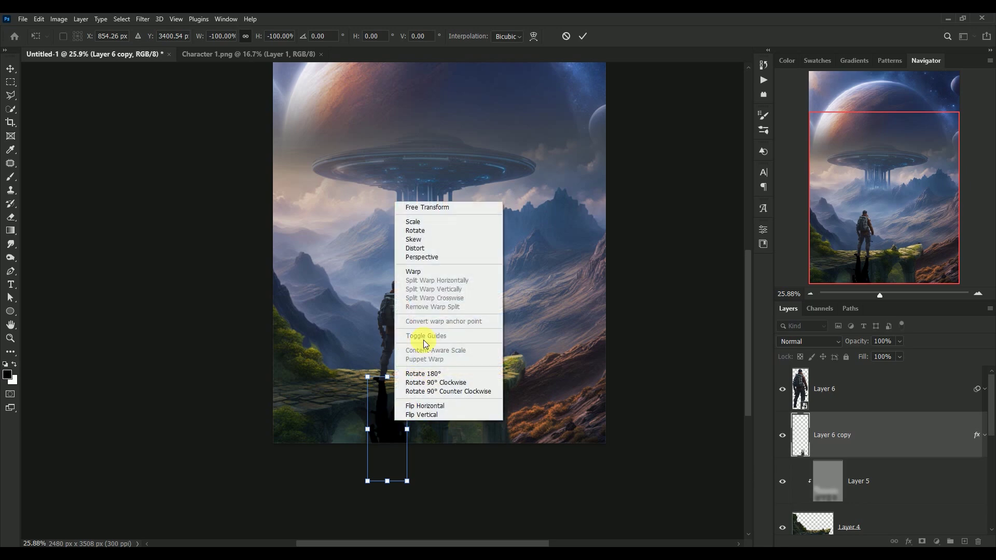
left_click(416, 249)
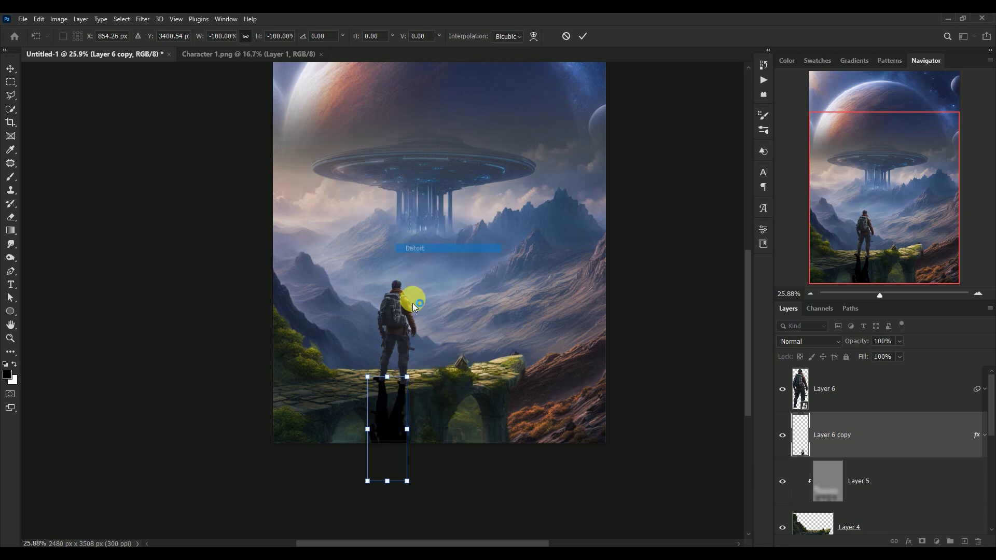
left_click_drag(367, 480, 259, 391)
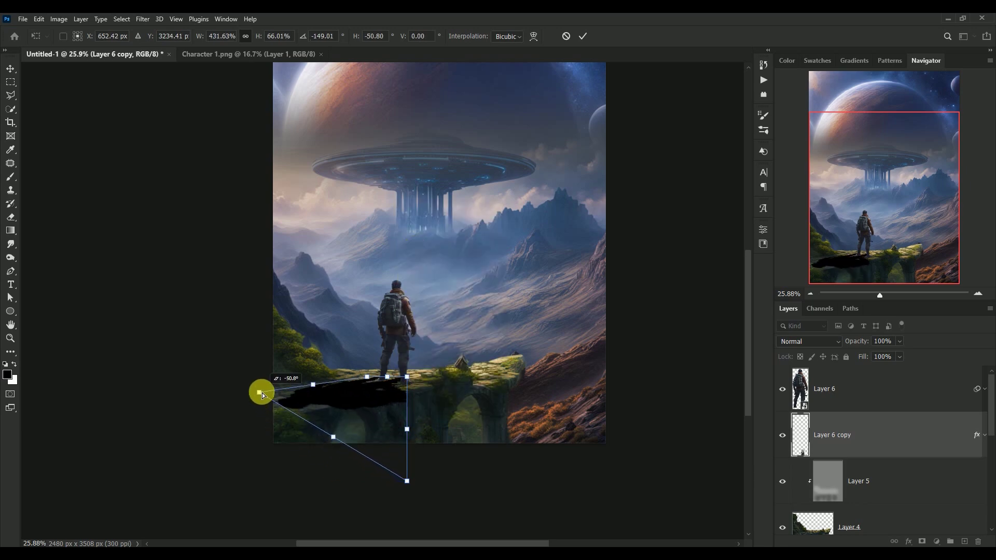
mouse_move(406, 481)
left_mouse_down()
mouse_move(338, 413)
mouse_move(332, 421)
mouse_move(351, 395)
left_mouse_up()
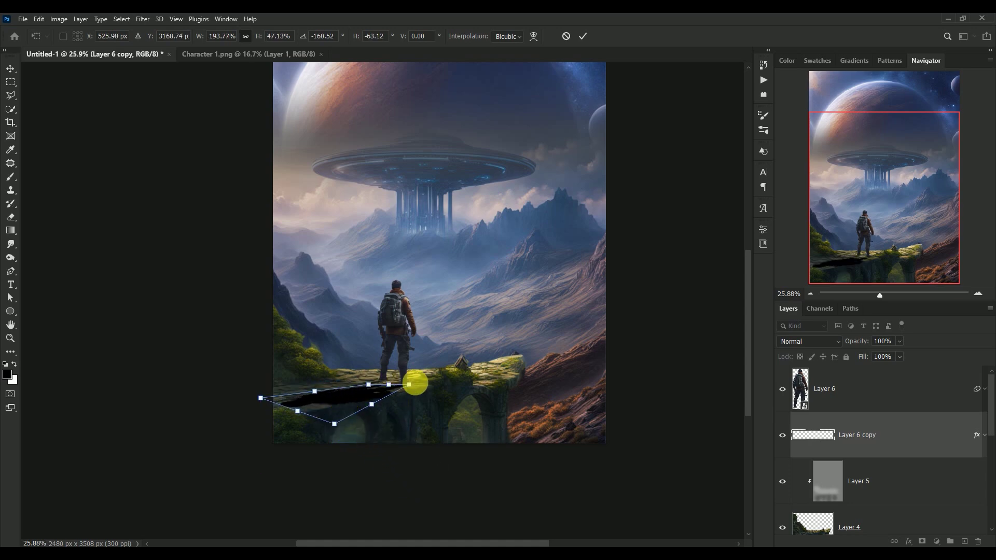
left_click_drag(409, 384, 384, 382)
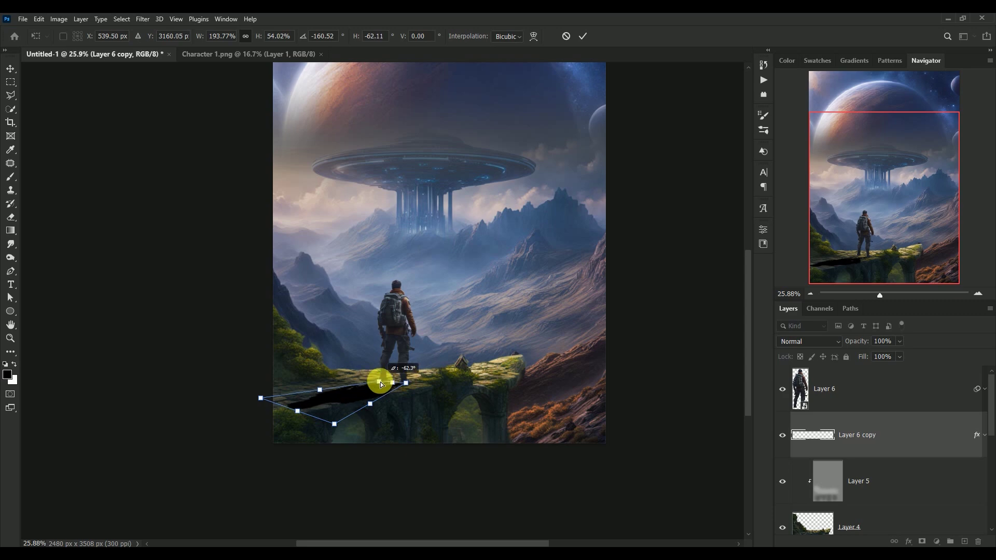
left_click_drag(384, 381, 382, 378)
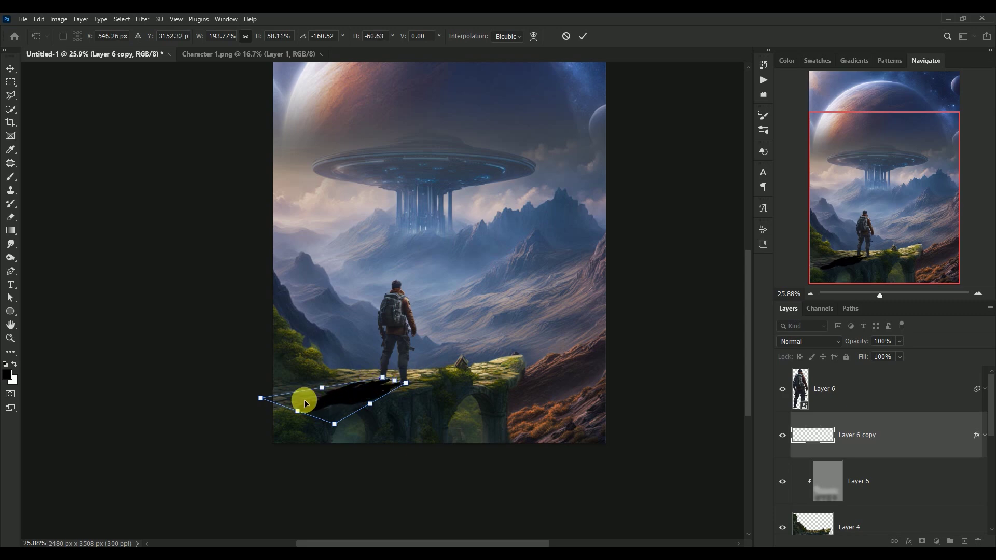
mouse_move(262, 399)
left_mouse_down()
mouse_move(261, 388)
mouse_move(240, 391)
left_mouse_up()
left_click_drag(334, 424, 317, 419)
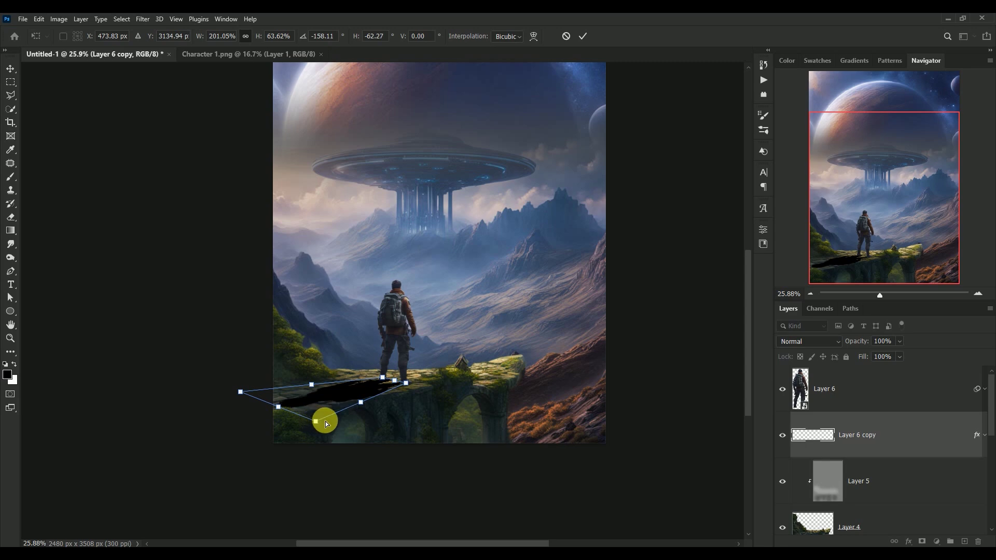
key("Return")
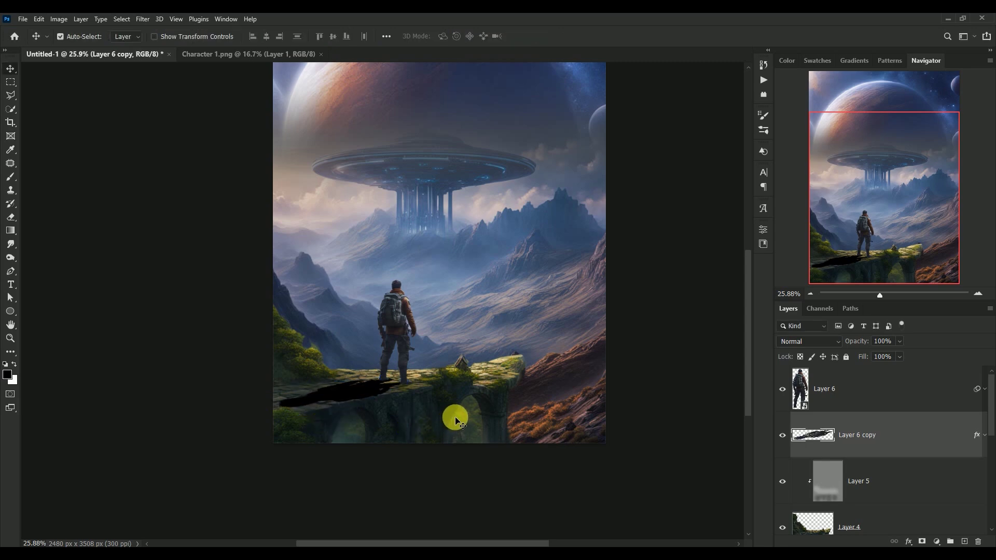
Step: Nudge the shadow's position with the arrow keys and toggle its visibility to check it
key("Down")
key("Down")
key("Down")
key("Down")
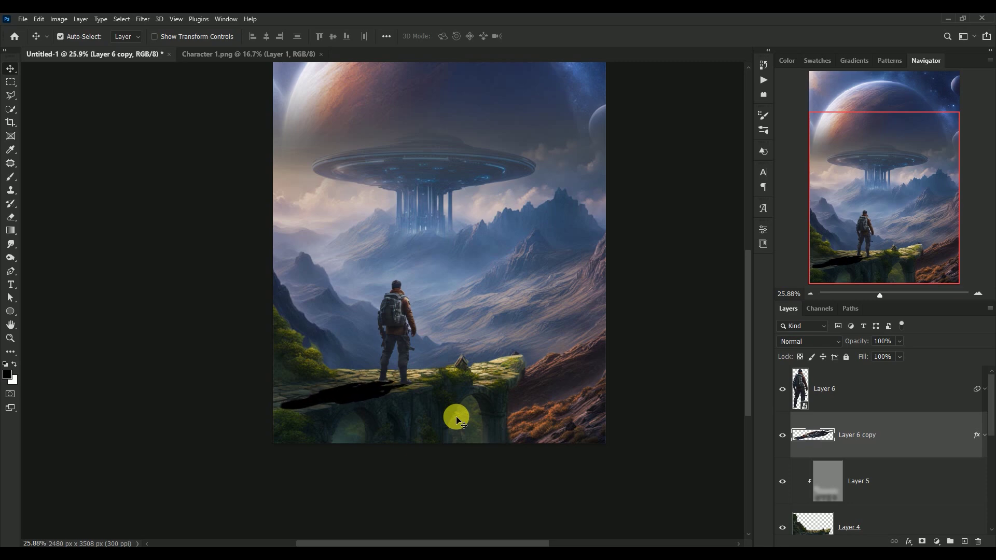
key("Up")
key("Up")
key("Down")
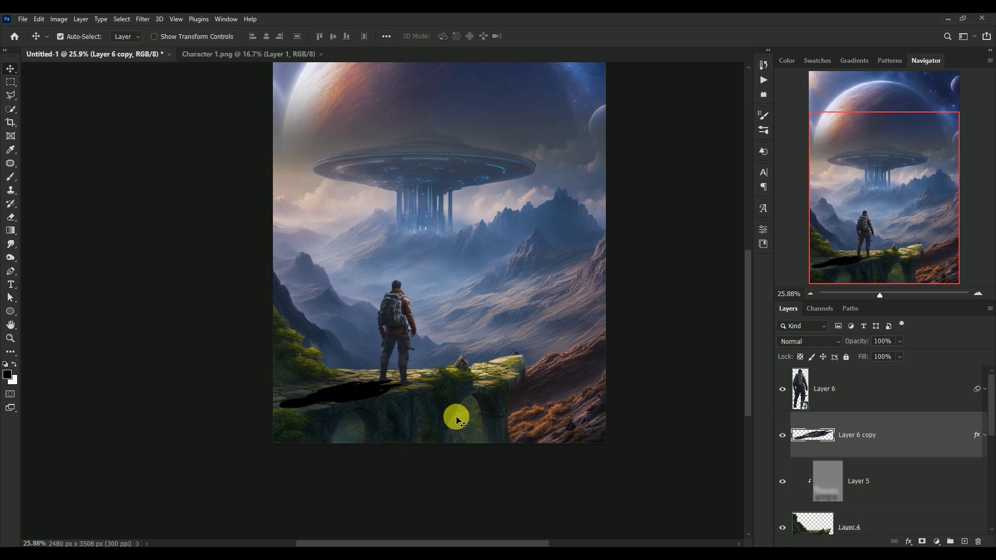
key("Up")
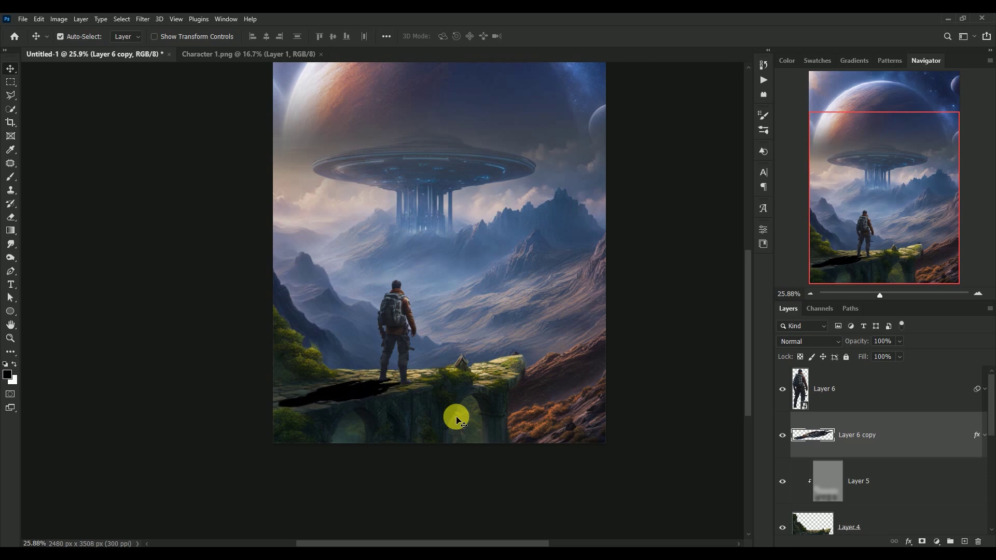
left_click(784, 435)
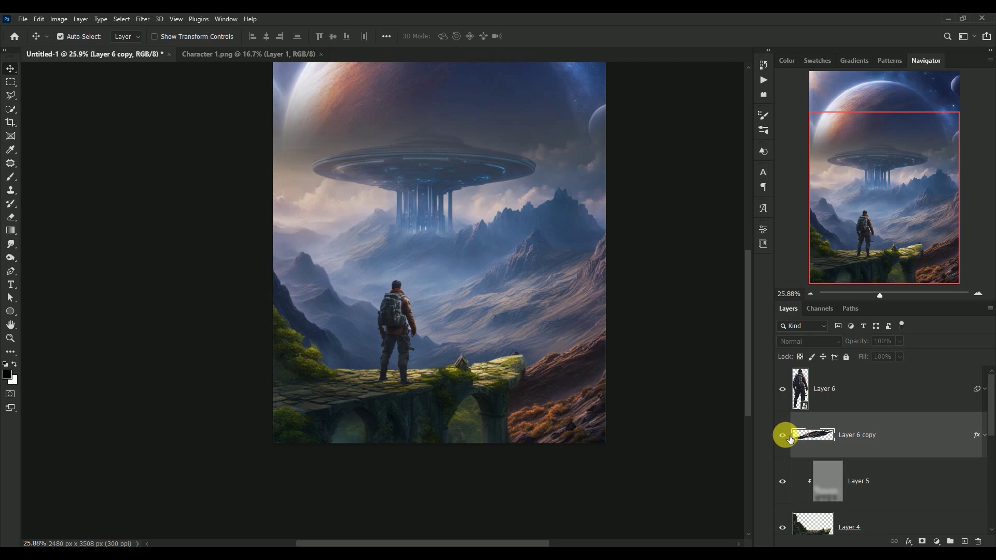
left_click(783, 435)
Step: Apply a 4.0-pixel Gaussian Blur to the shadow layer
left_click(142, 18)
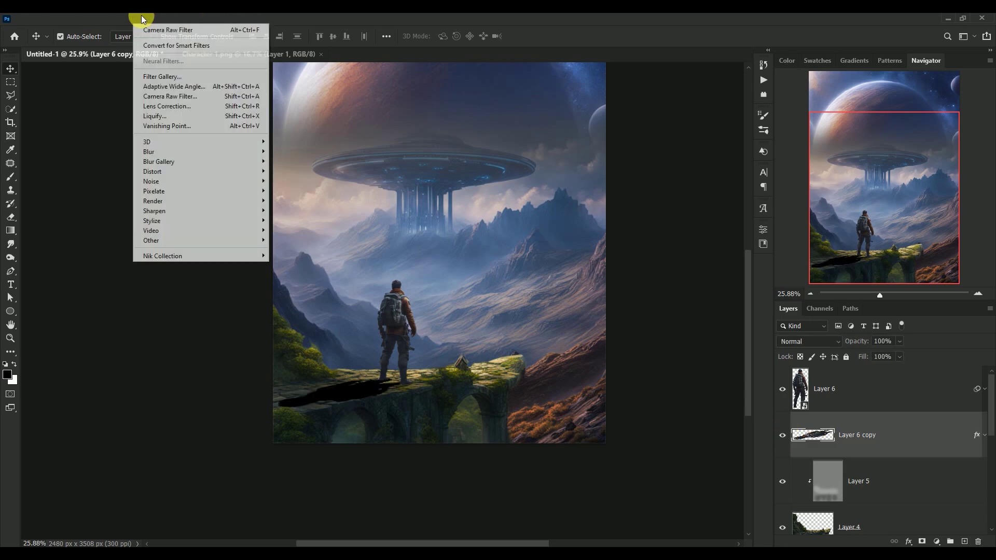
mouse_move(199, 151)
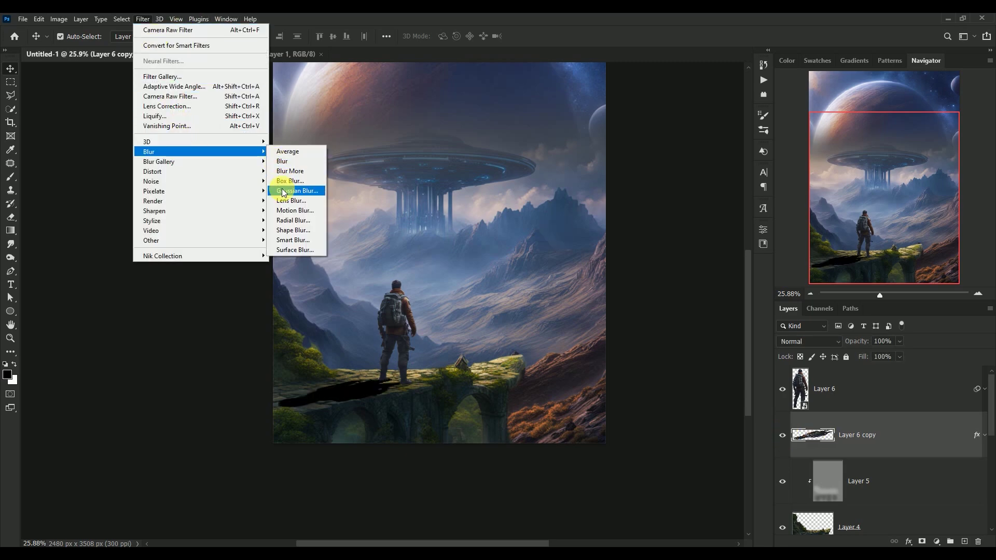
left_click(285, 190)
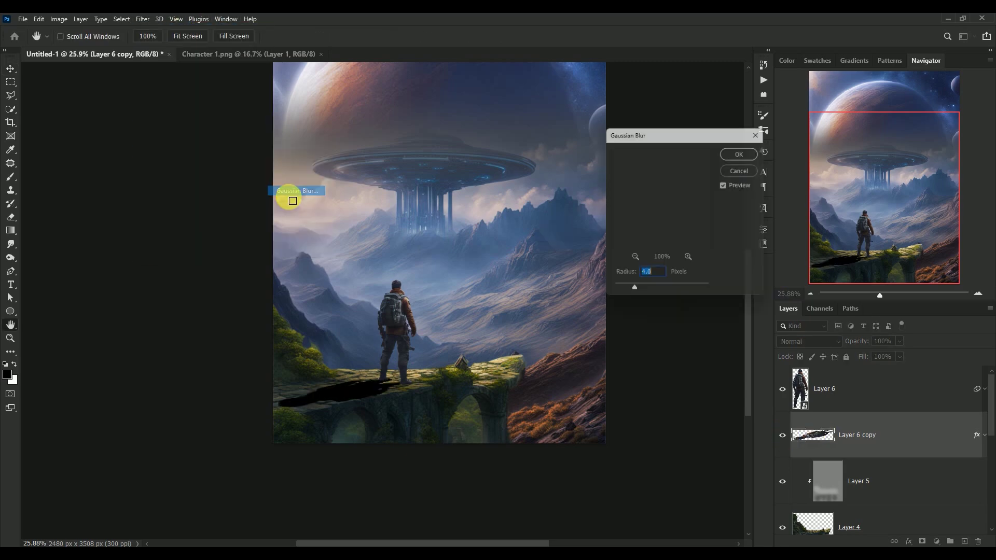
left_click(746, 151)
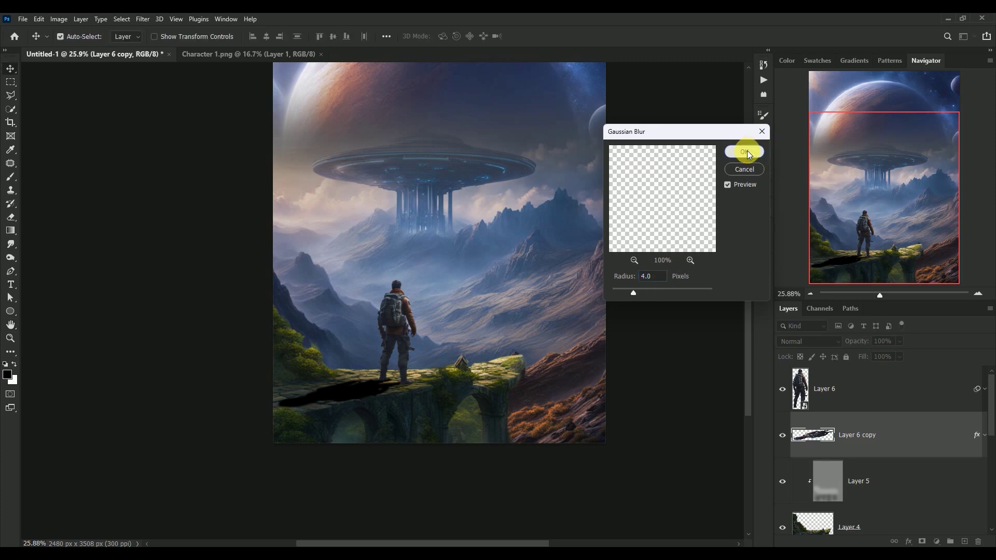
Step: Set the shadow layer to Soft Light blending at 50% opacity
left_click(797, 341)
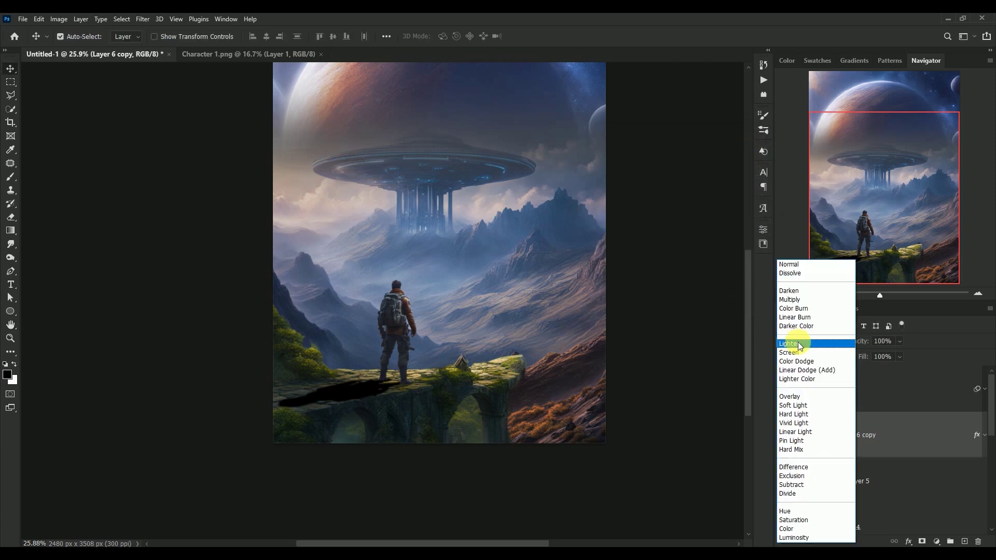
left_click(831, 405)
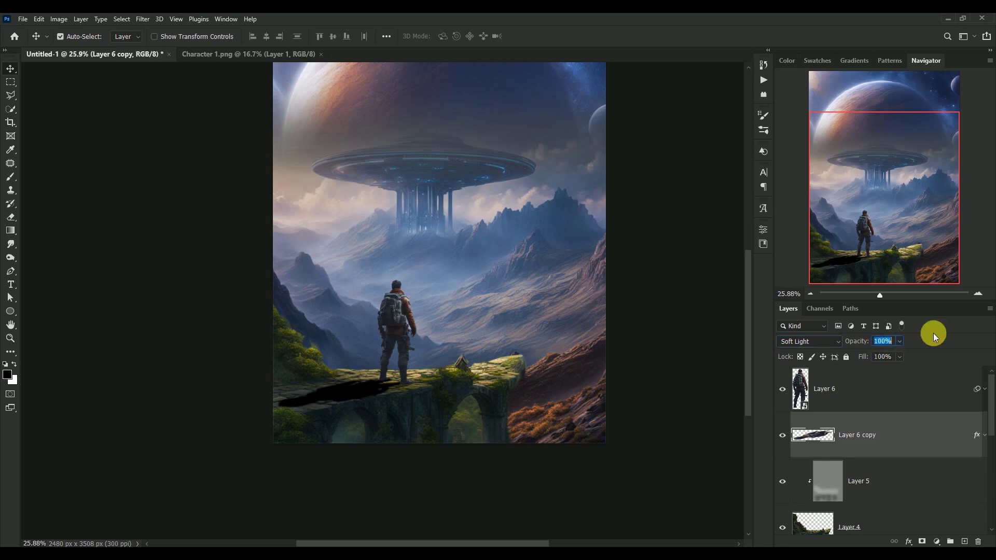
type("5")
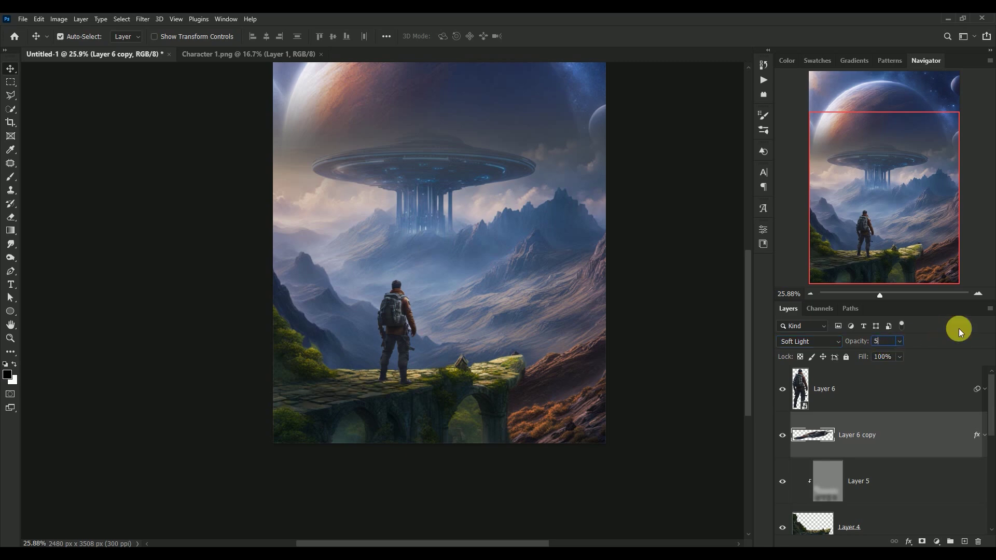
type("0")
left_click(958, 328)
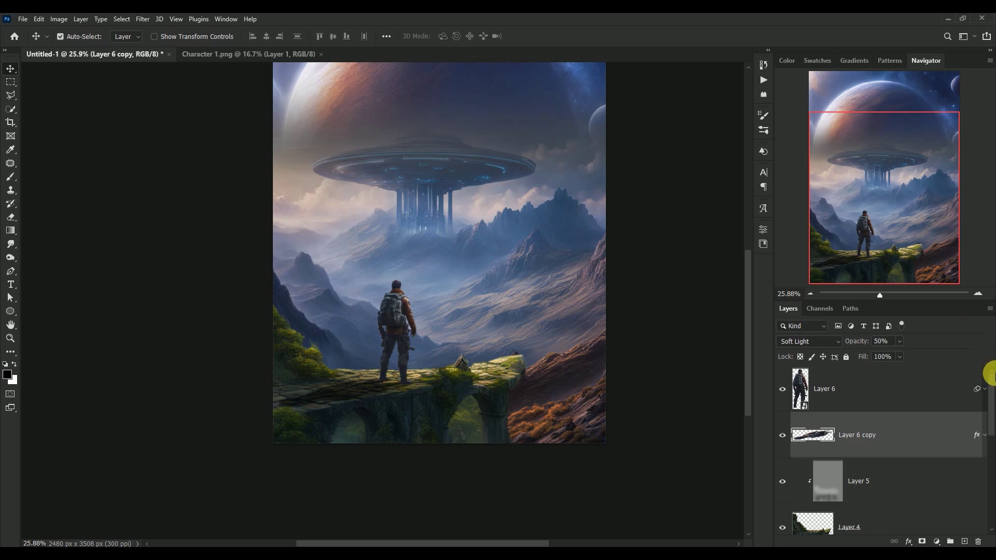
left_click(812, 390)
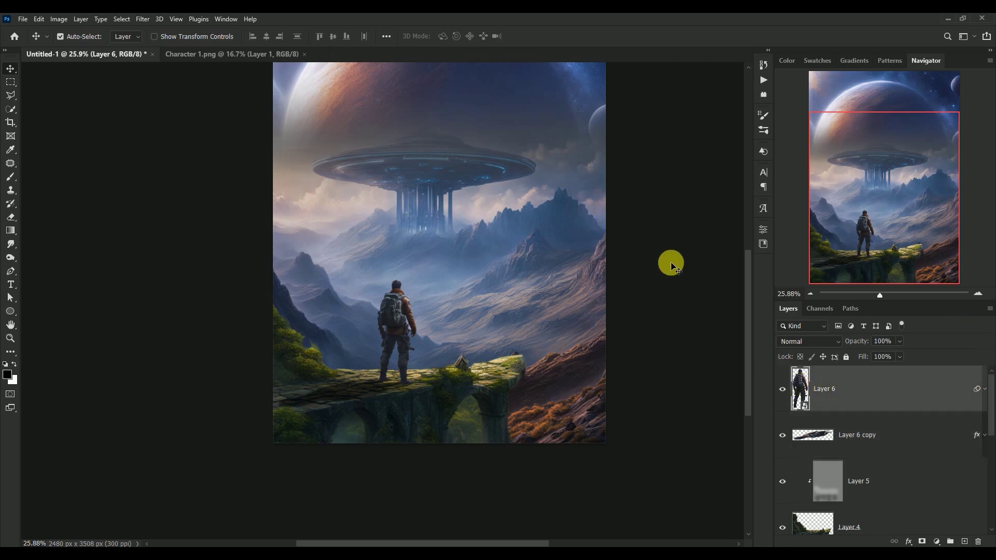
Step: Add Layer 7 clipped to the hiker, fill it with 50% gray, and set it to Overlay
scroll(671, 265, "up", 3)
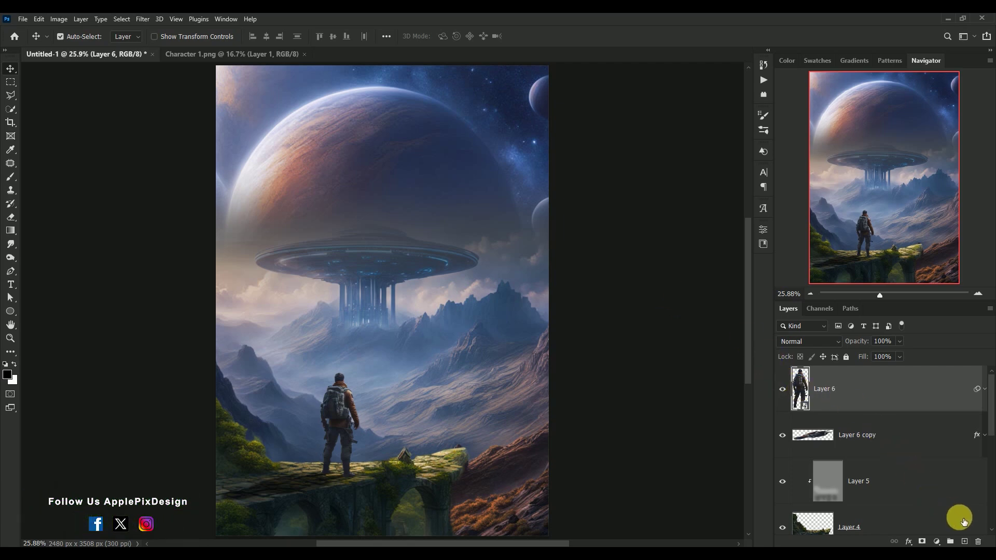
left_click(964, 540)
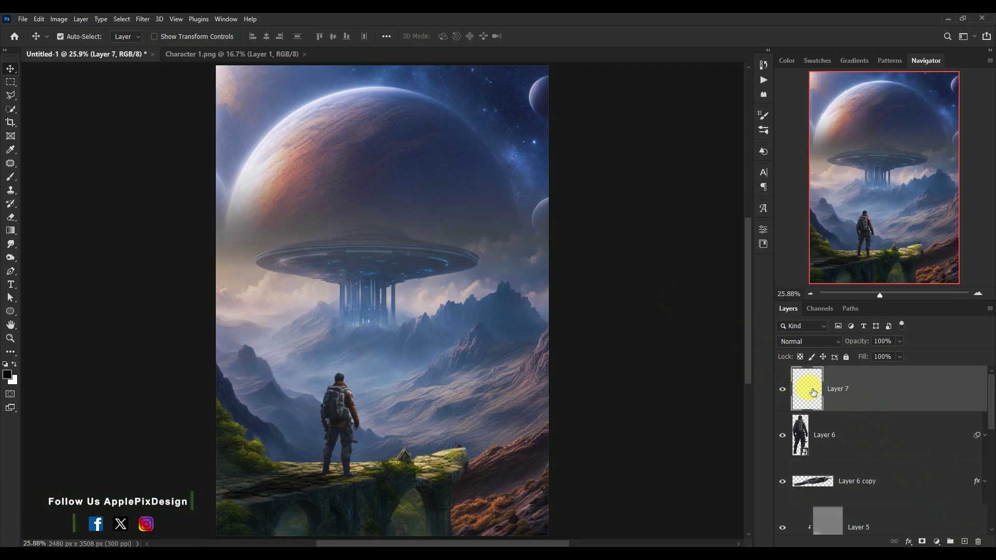
left_click(789, 411, "alt")
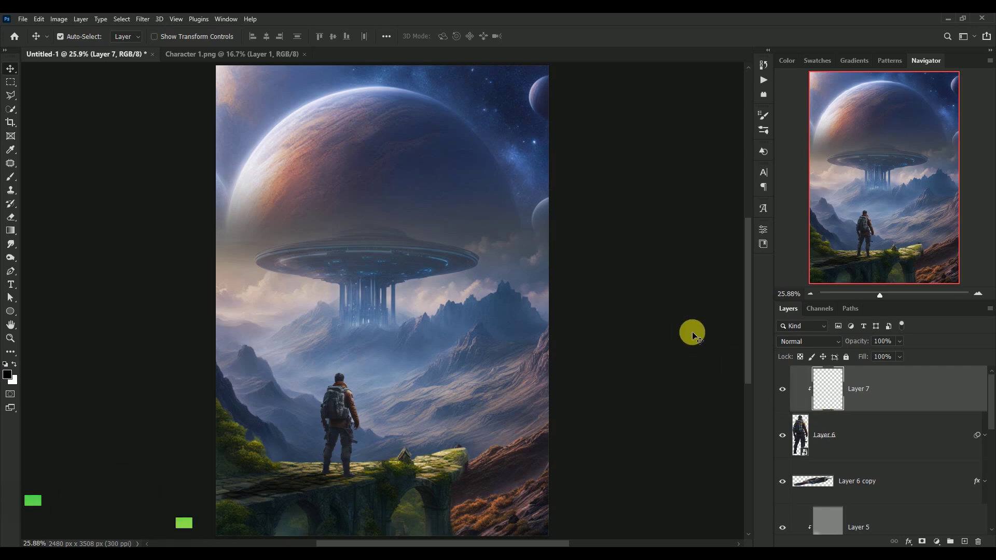
left_click(39, 19)
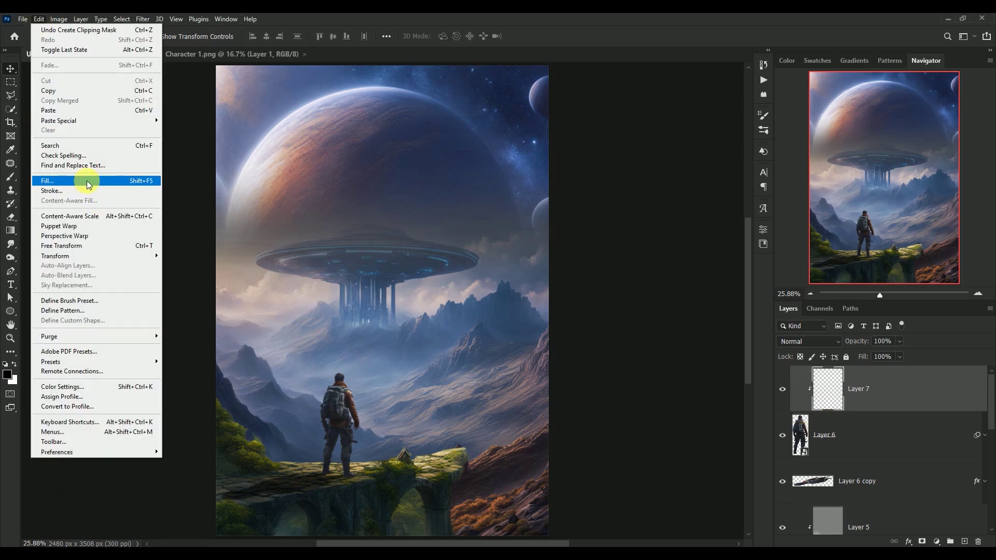
left_click(87, 182)
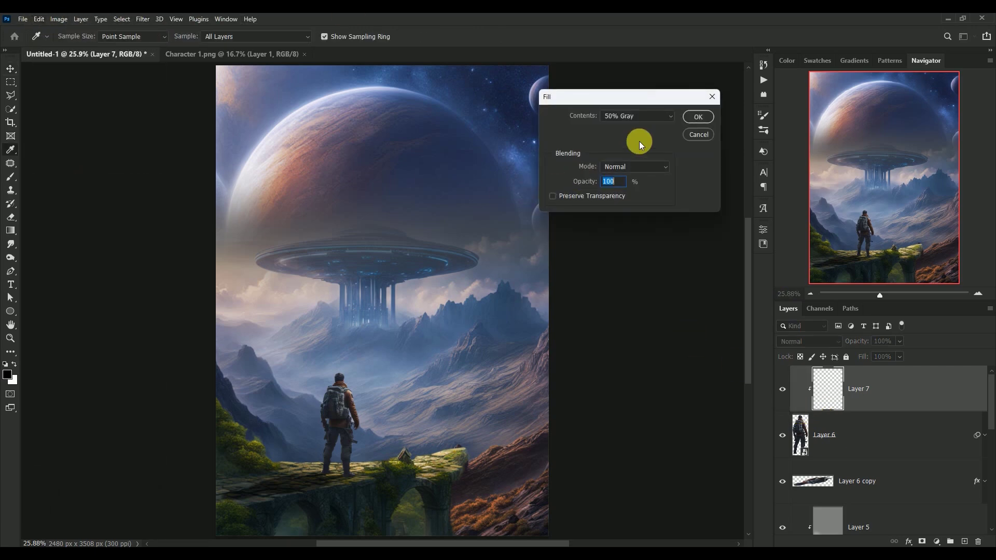
left_click(695, 117)
left_click(800, 342)
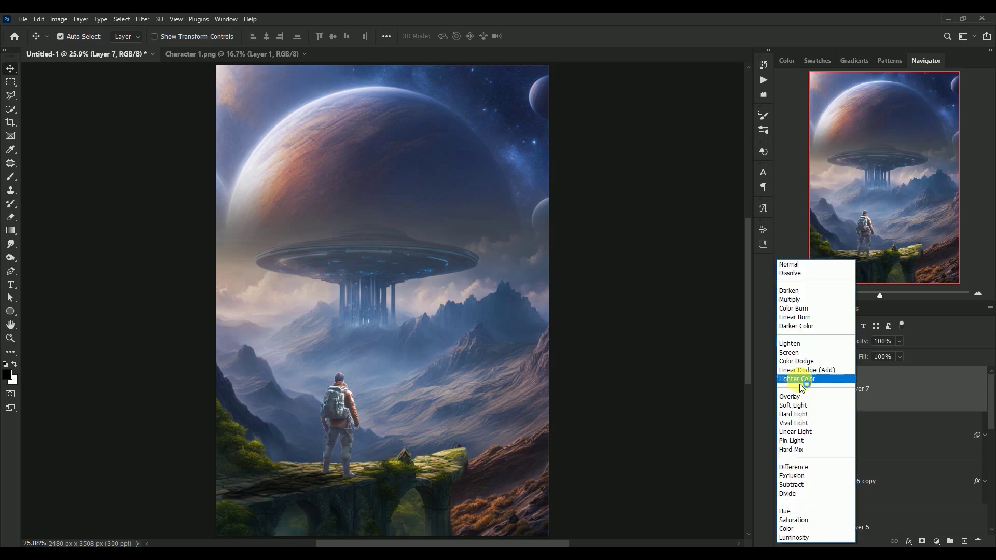
left_click(799, 394)
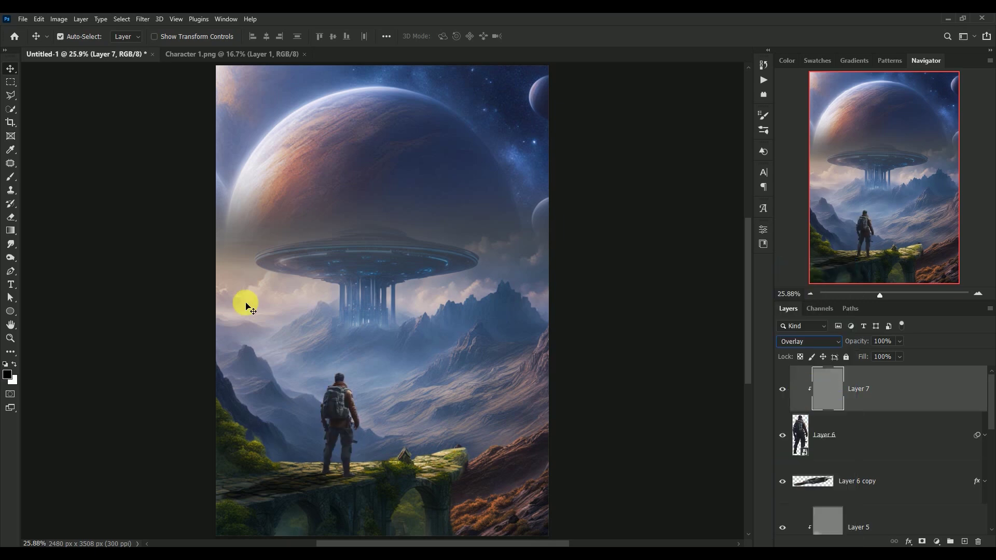
left_click(19, 258)
Step: Dodge the hiker's head and shoulders with a 300 px brush
left_click(56, 258)
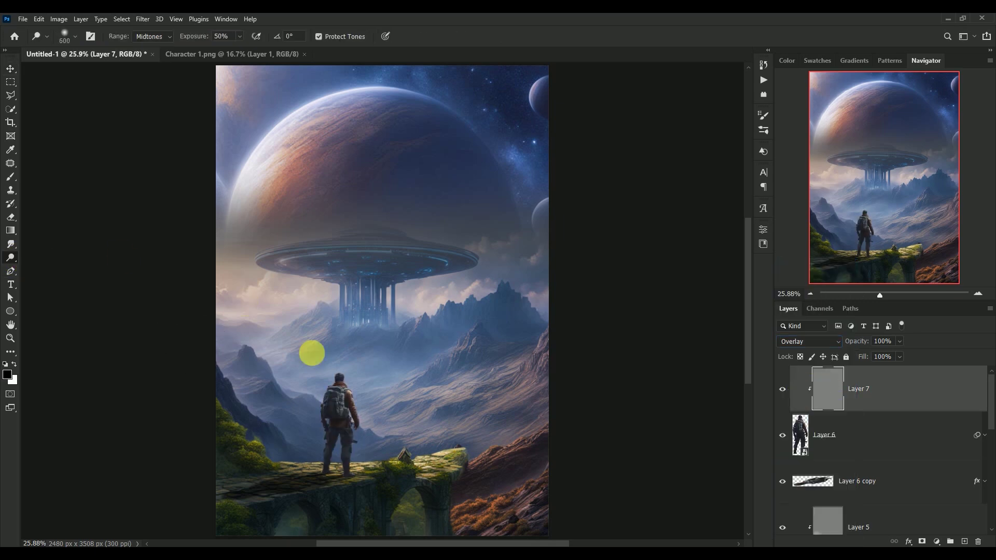
key("bracketleft")
key("bracketleft")
key("bracketleft")
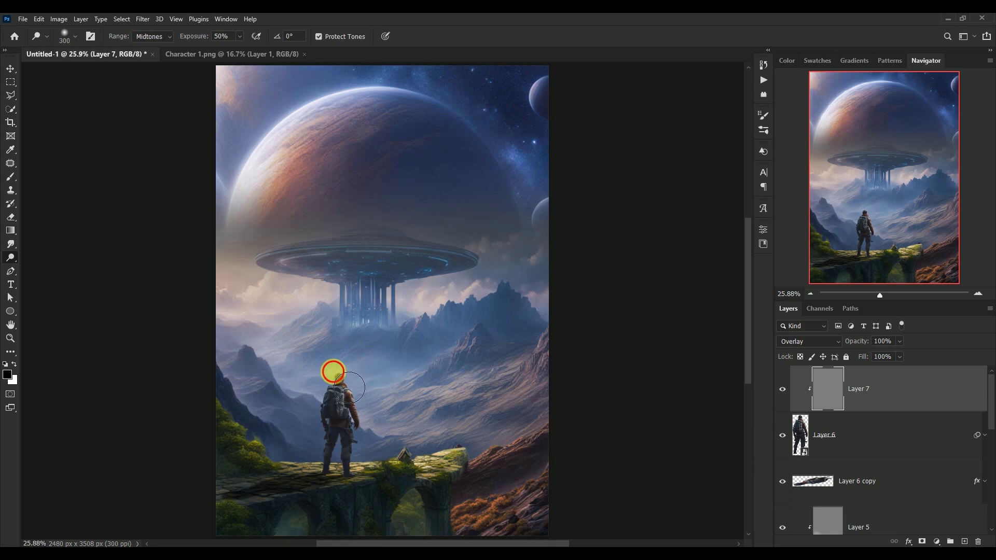
mouse_move(359, 397)
left_mouse_down()
mouse_move(378, 445)
mouse_move(365, 471)
mouse_move(384, 429)
mouse_move(352, 432)
mouse_move(339, 460)
mouse_move(366, 453)
mouse_move(361, 471)
mouse_move(356, 397)
mouse_move(356, 426)
mouse_move(367, 398)
mouse_move(396, 394)
mouse_move(340, 367)
mouse_move(70, 349)
left_mouse_up()
Step: At 50% zoom, burn the hiker's head, shoulder, backpack and side, then compare before and after
left_click(11, 257)
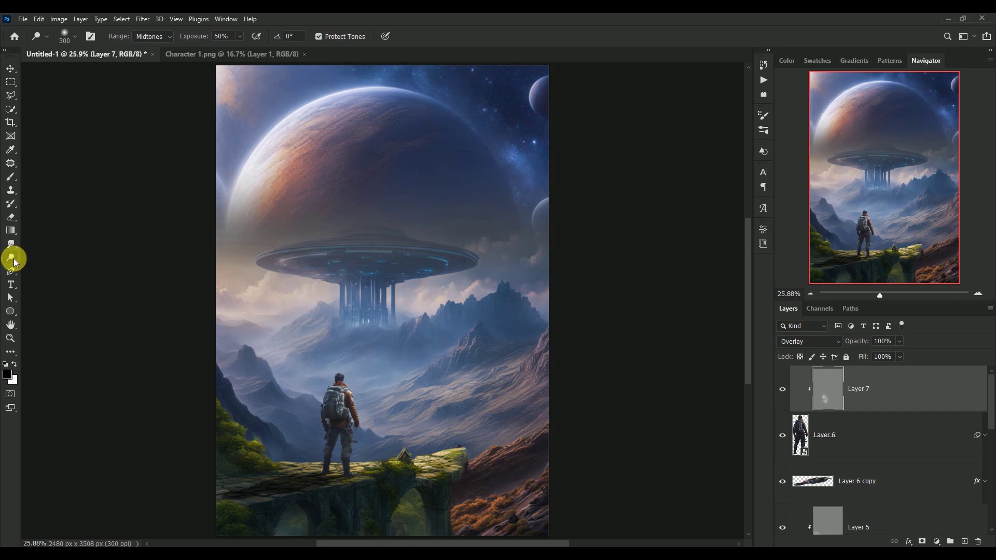
left_click(42, 276)
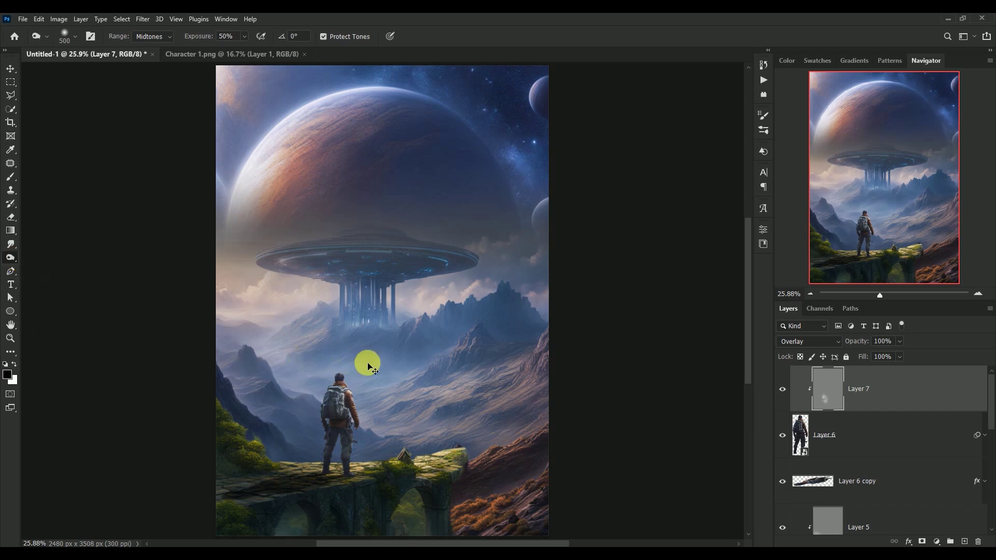
key("ctrl+plus")
key("ctrl+plus")
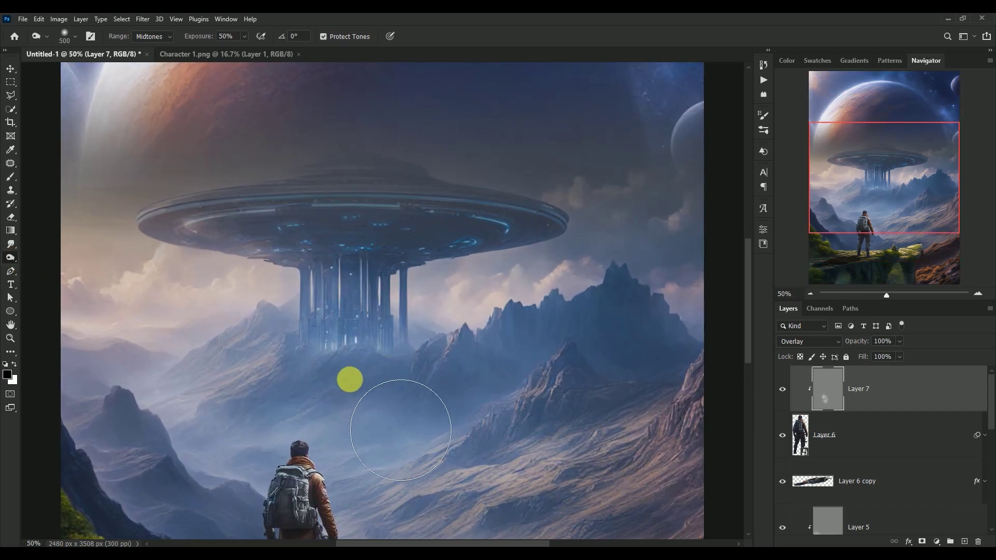
left_click_drag(349, 378, 371, 232)
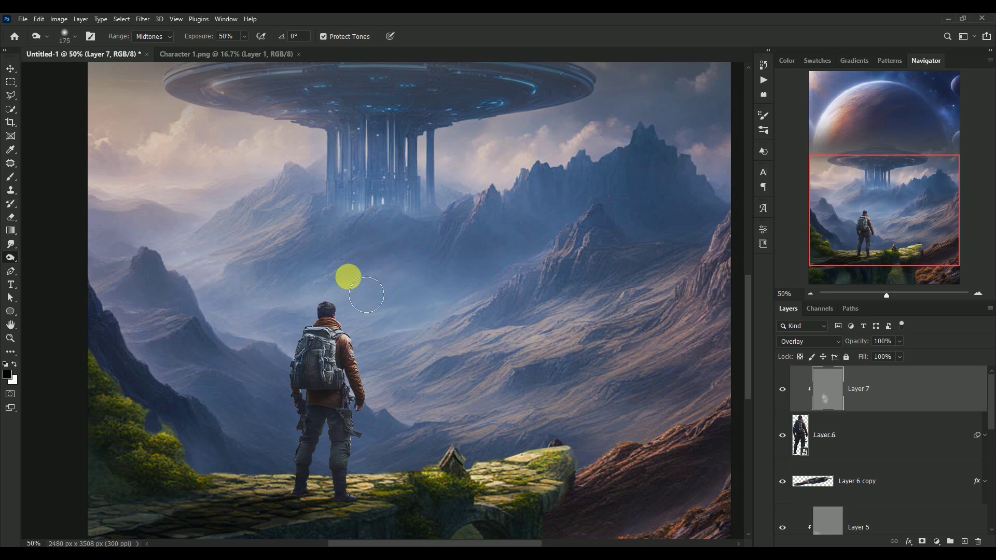
key("bracketleft")
key("bracketleft")
key("bracketleft")
mouse_move(350, 324)
left_mouse_down()
mouse_move(338, 322)
mouse_move(399, 332)
mouse_move(320, 332)
mouse_move(302, 366)
left_mouse_up()
key("bracketleft")
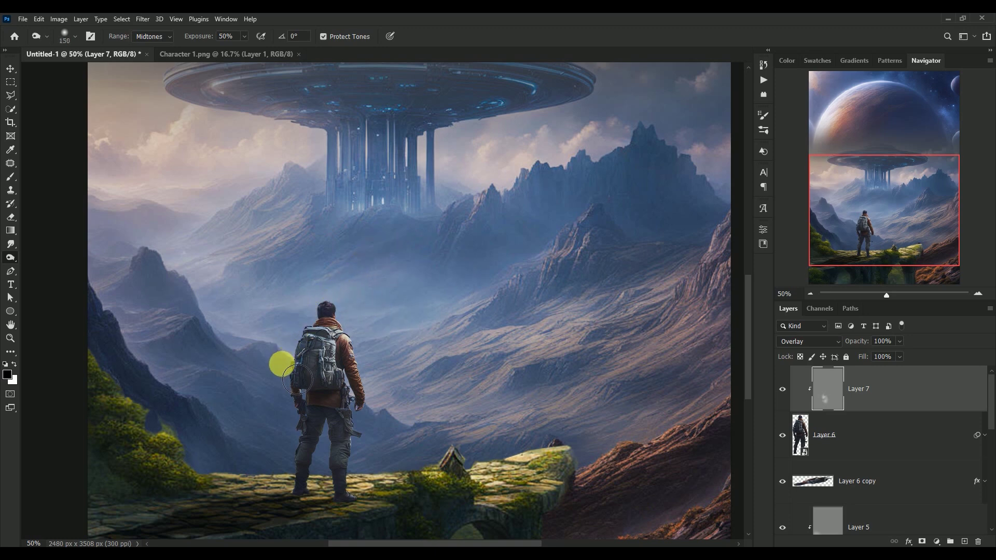
mouse_move(377, 351)
left_mouse_down()
mouse_move(384, 422)
mouse_move(363, 439)
mouse_move(368, 511)
mouse_move(351, 508)
mouse_move(346, 486)
mouse_move(315, 486)
mouse_move(309, 497)
mouse_move(307, 432)
mouse_move(289, 373)
left_mouse_up()
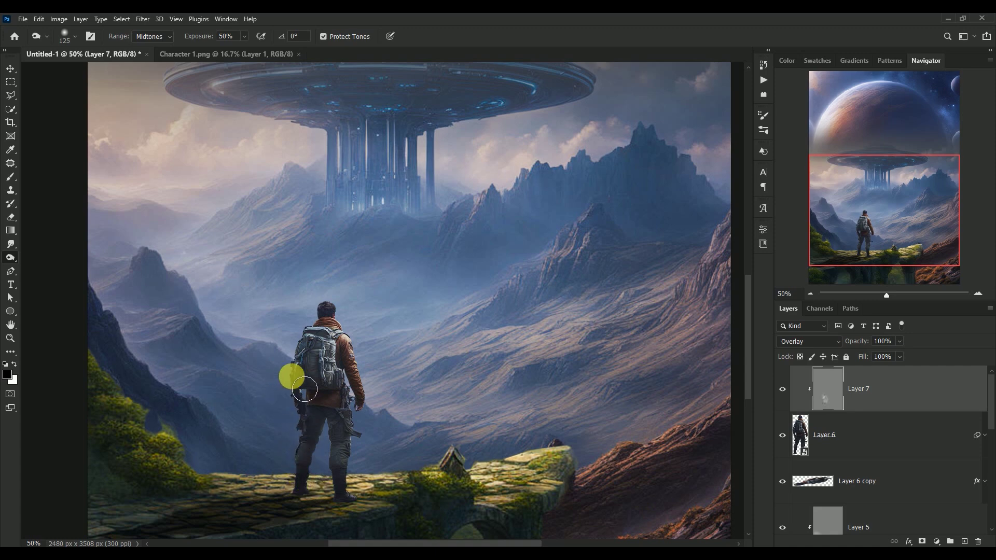
left_click(782, 388)
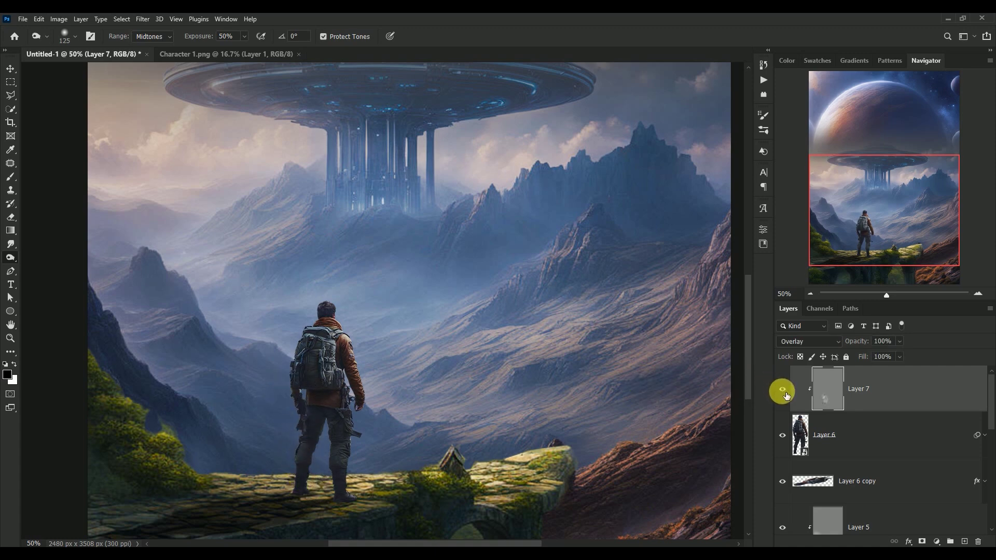
left_click(11, 71)
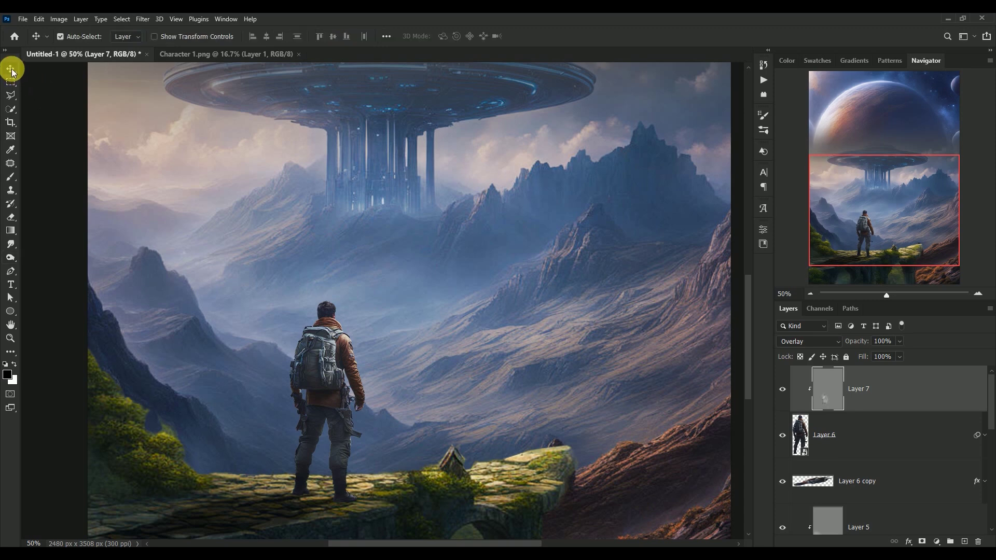
Step: Close Character 1.png, nudge the hiker slightly right, and stamp visible layers into Layer 8
key("ctrl+0")
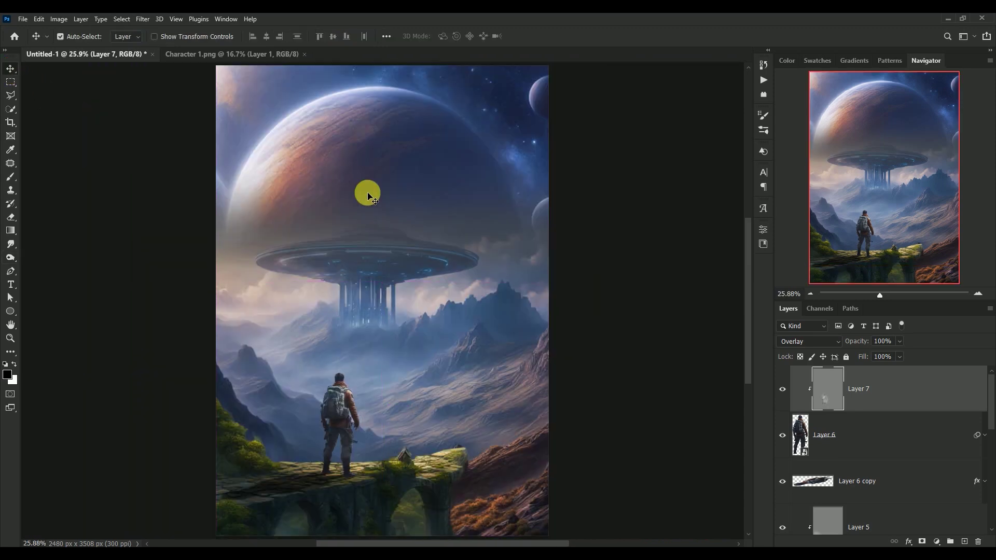
left_click(215, 54)
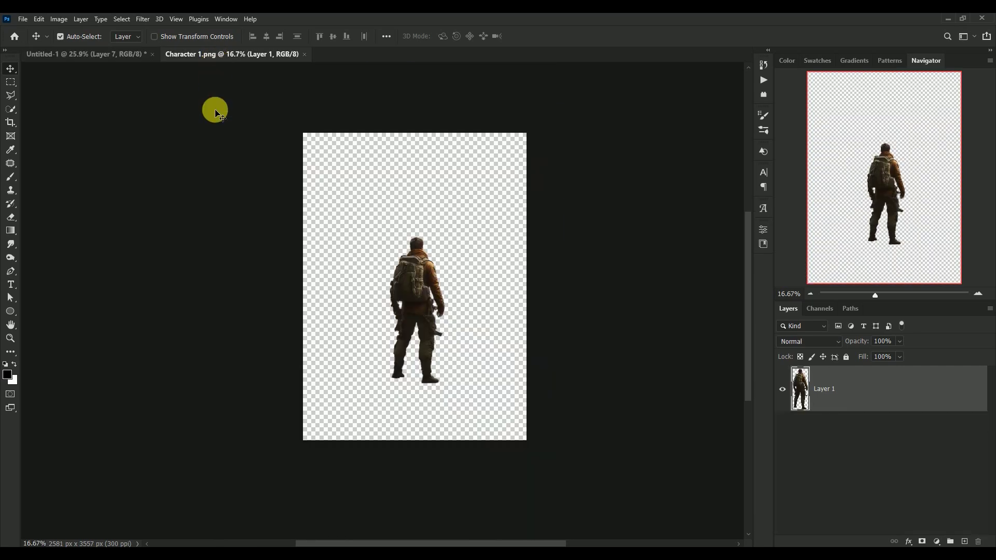
left_click(304, 55)
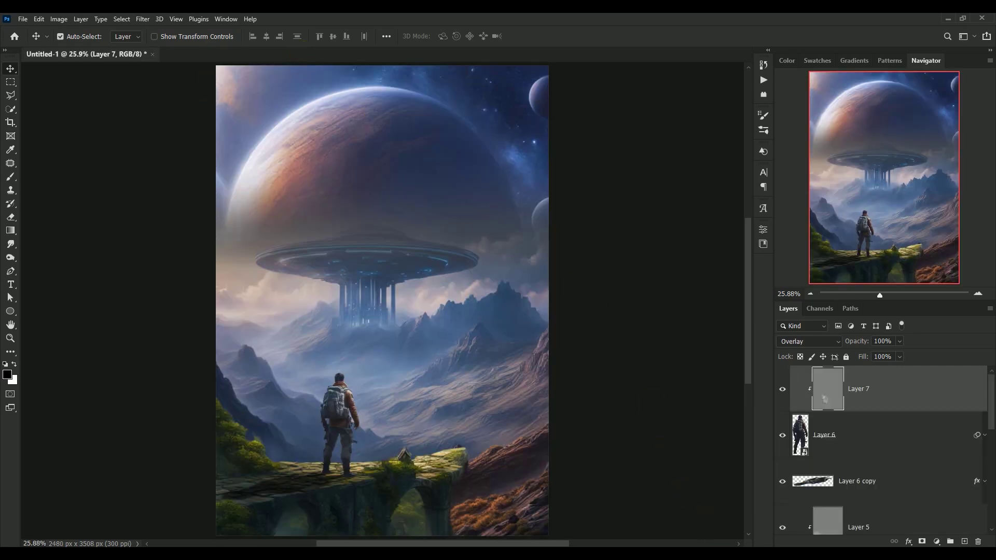
left_click_drag(337, 414, 341, 413)
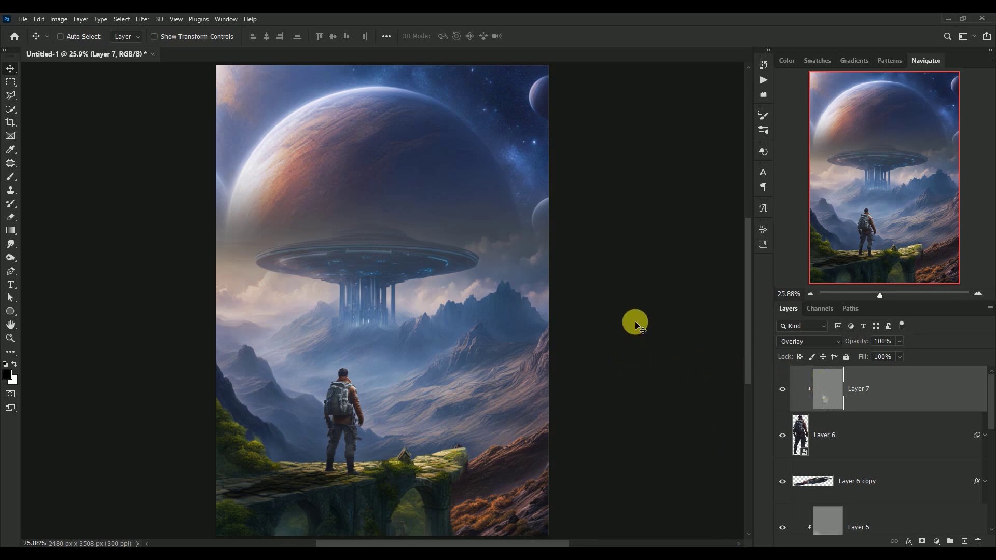
key("ctrl+shift+alt+e")
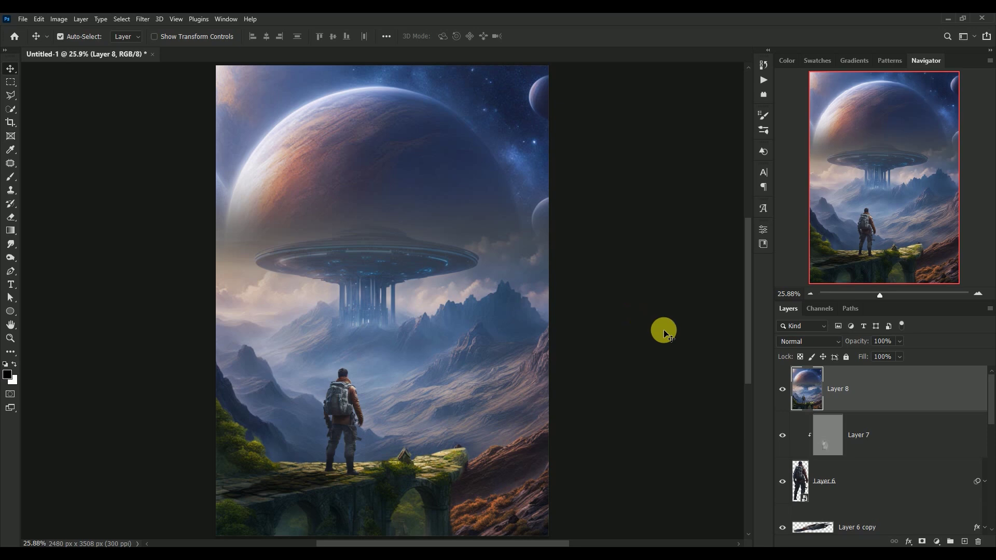
Step: Convert Layer 8 to a smart object and launch Nik Color Efex Pro 4 on it
right_click(897, 394)
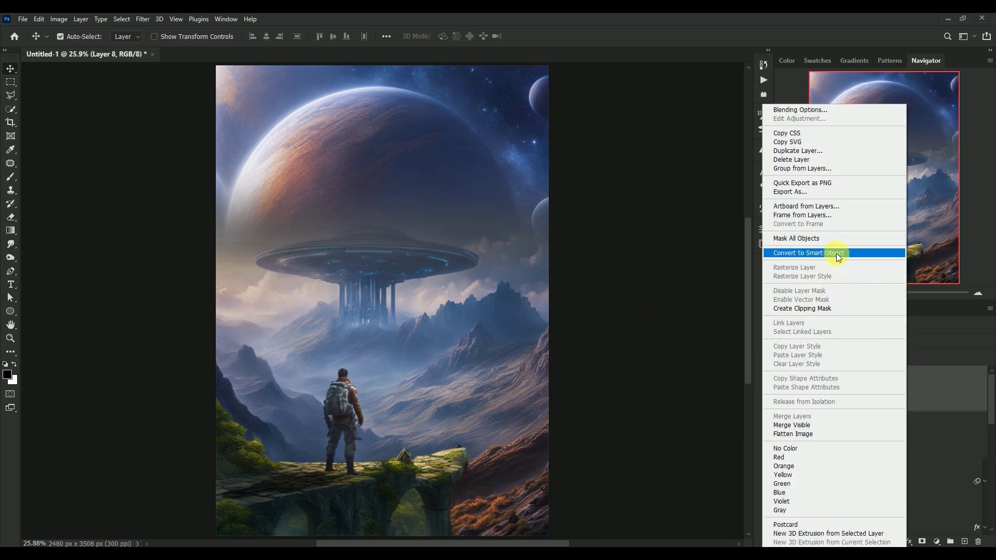
left_click(834, 253)
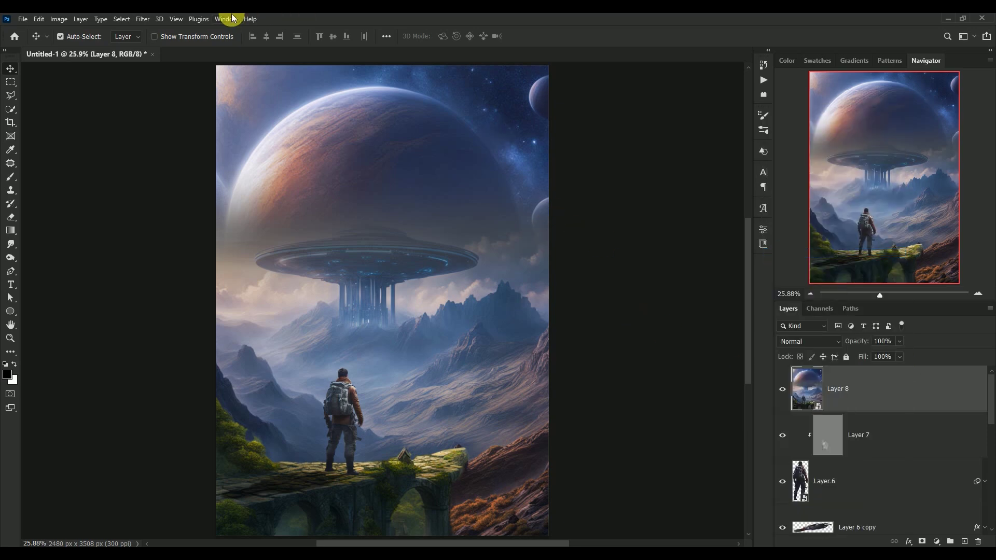
left_click(145, 20)
mouse_move(187, 257)
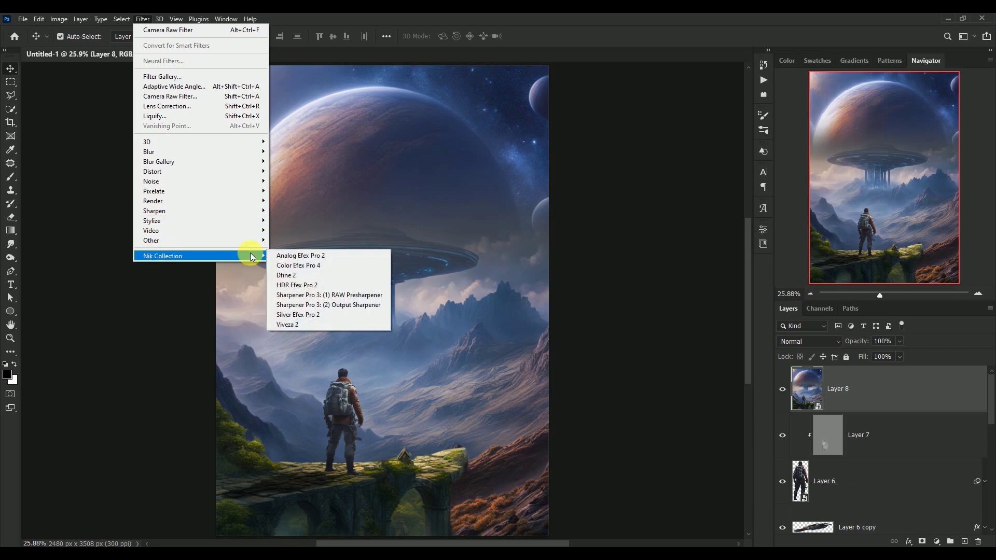
left_click(316, 265)
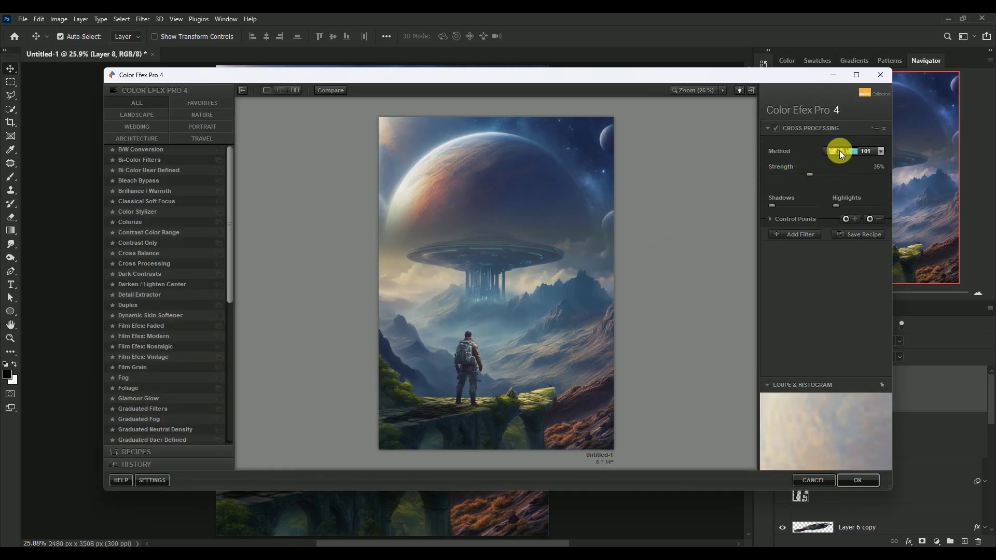
Step: Set Cross Processing to method T01 and add Detail Extractor at 7%
left_click(839, 151)
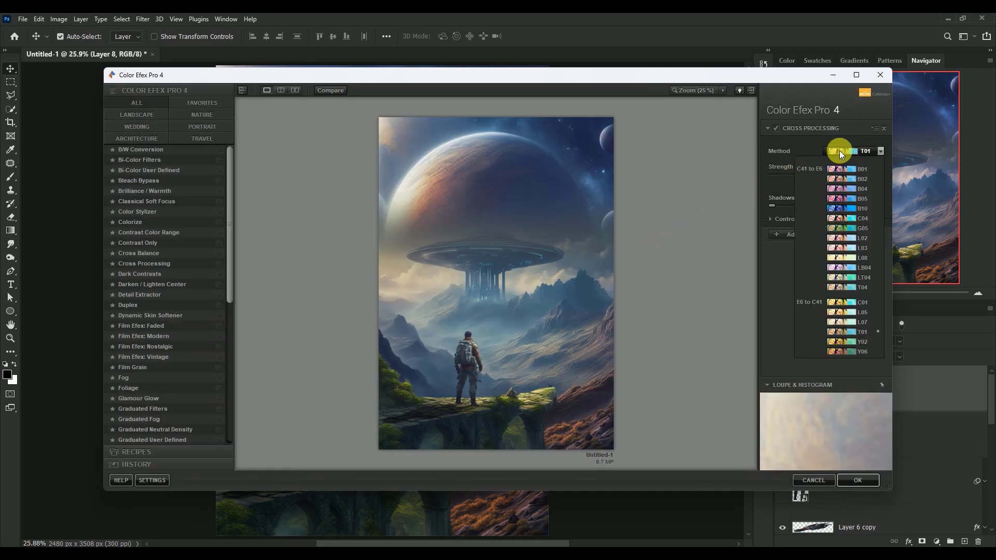
left_click(848, 331)
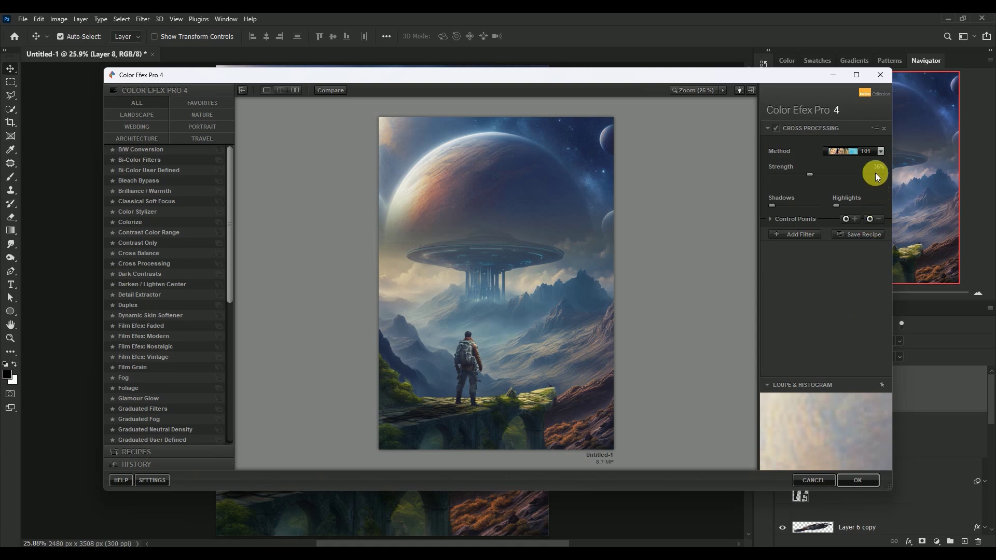
left_click(798, 233)
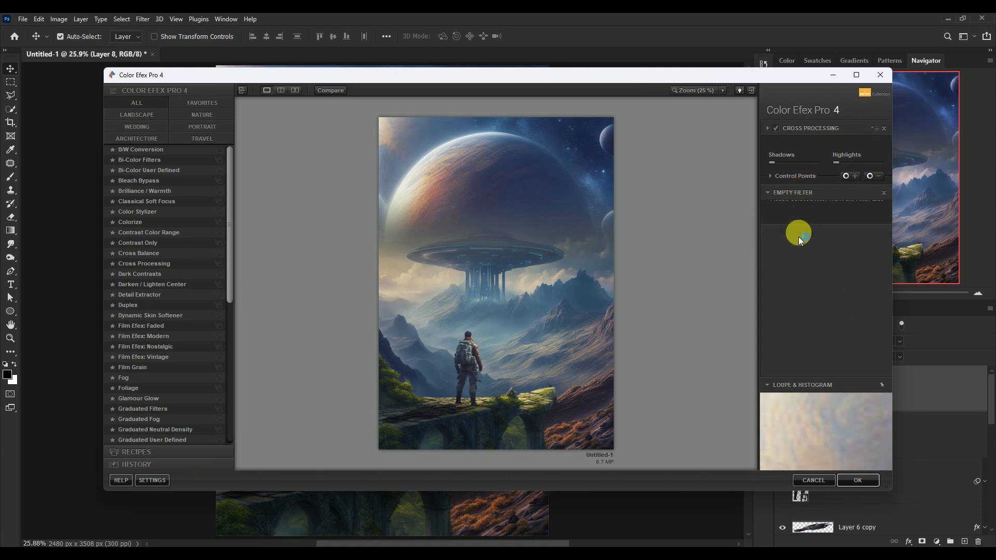
left_click(144, 294)
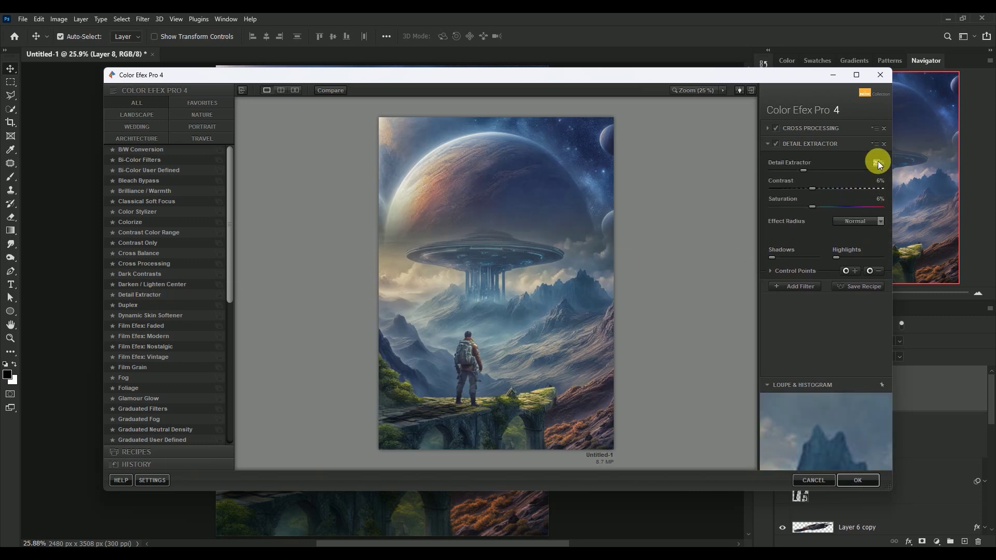
left_click(854, 171)
type("7")
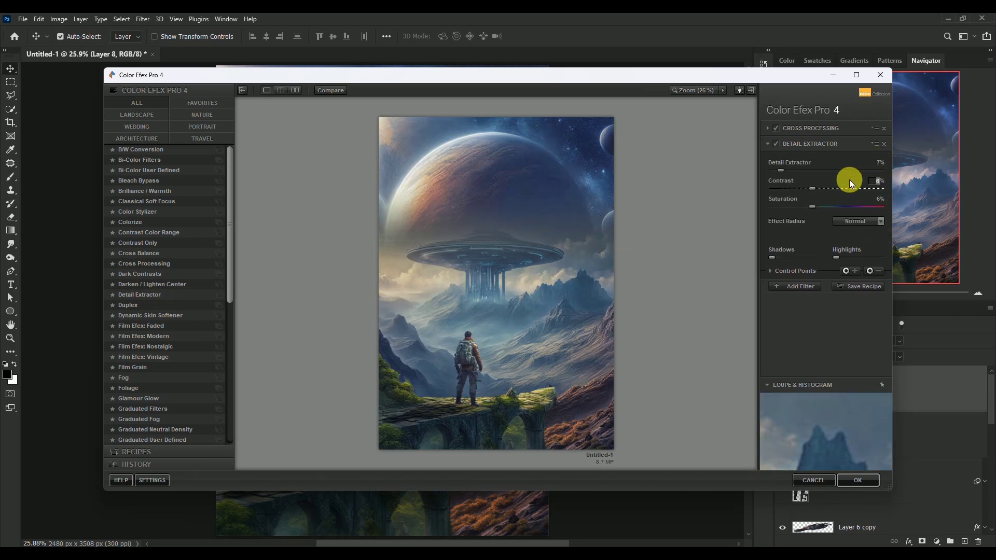
left_click(876, 198)
Step: Add Brilliance / Warmth with 3% warmth and apply the filter stack to Layer 8
left_click(801, 289)
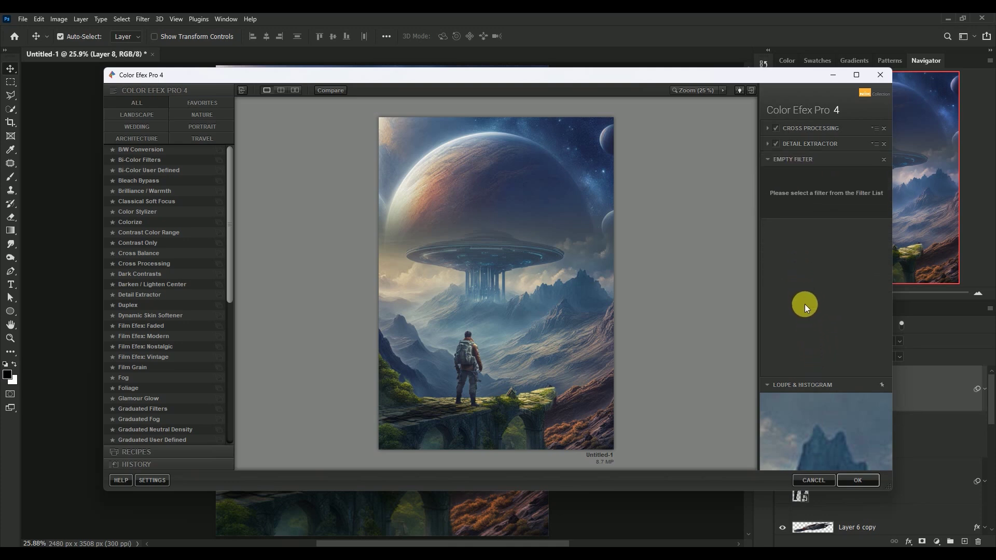
left_click(157, 191)
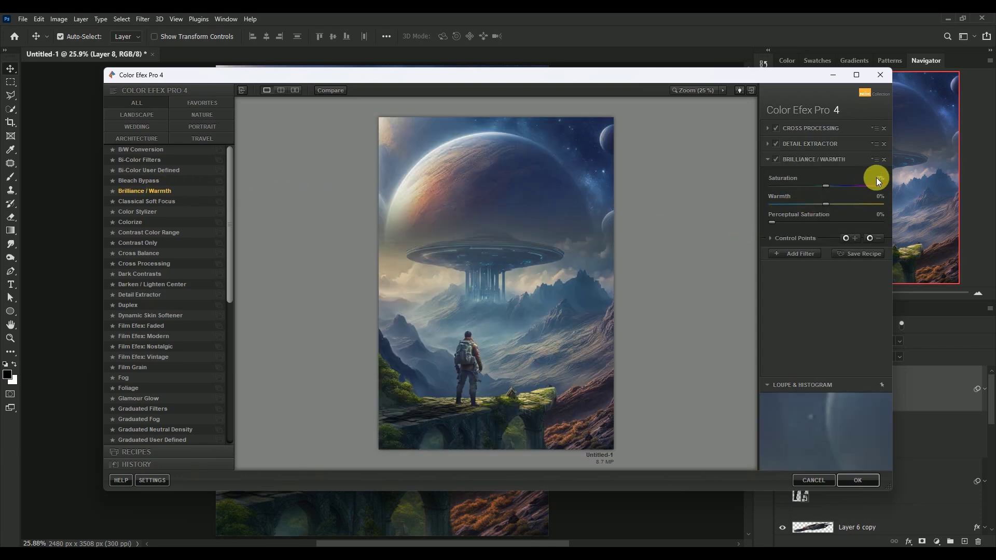
left_click(876, 178)
type("35")
left_click(805, 252)
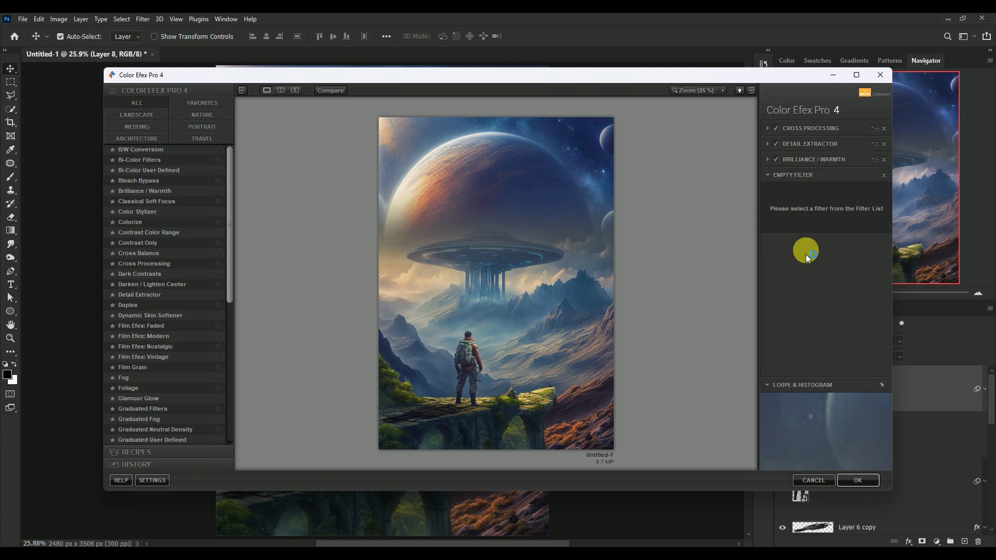
left_click(853, 478)
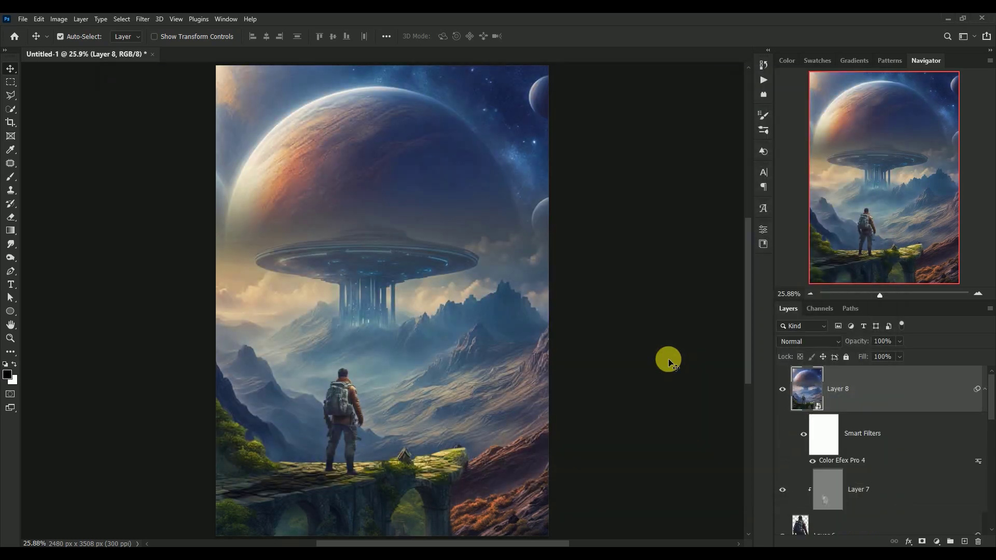
Step: Compare the graded poster with the ungraded version by toggling Layer 8's visibility
left_click(987, 404)
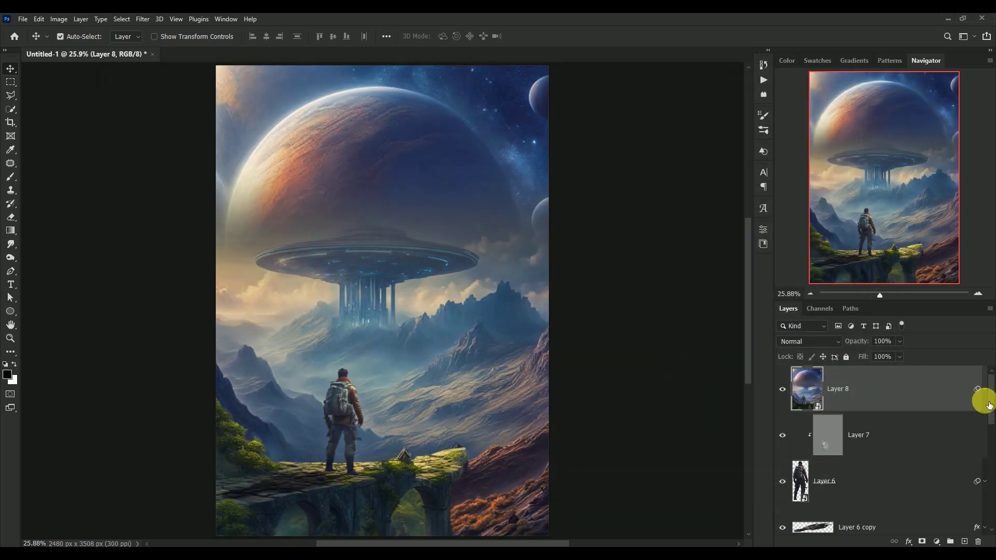
left_click(783, 390)
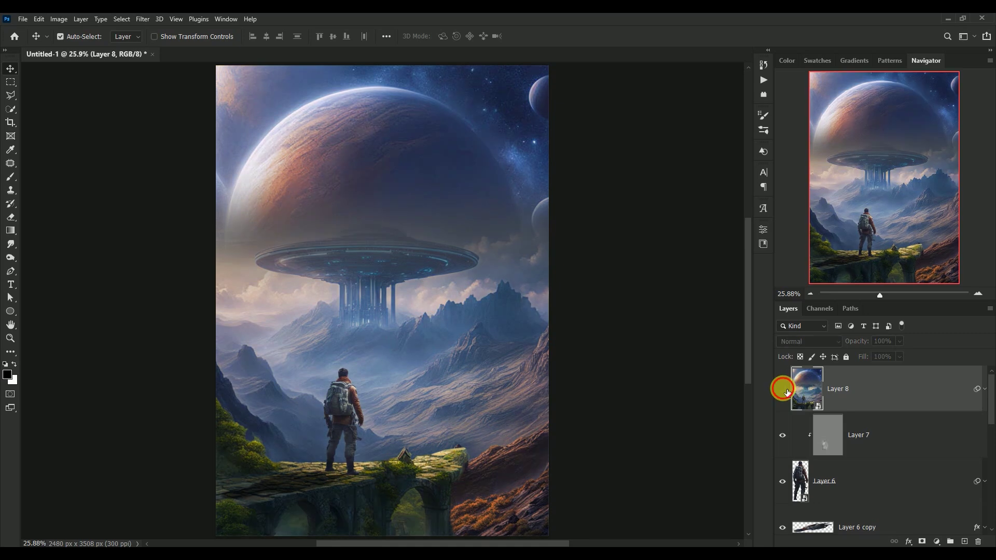
left_click(783, 389)
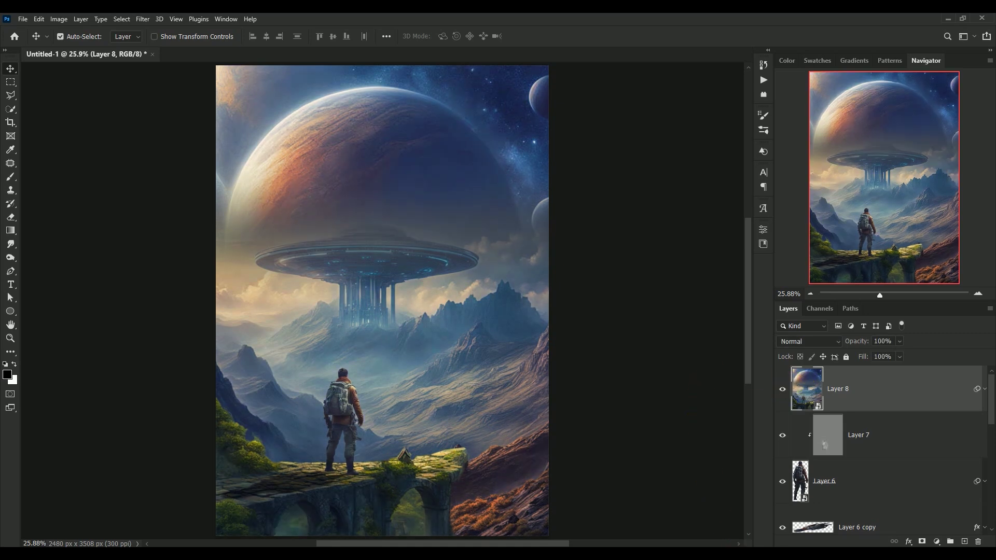
left_click(60, 36)
left_click(60, 36)
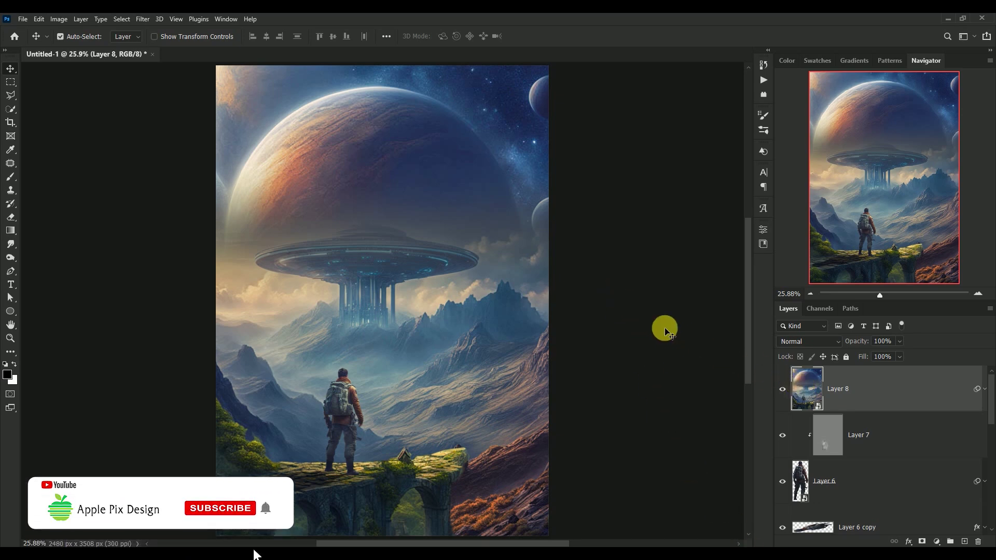
key("ctrl")
Step: Stamp visible layers into Layer 9, make it a smart object, and open Camera Raw Filter
key("ctrl+shift+alt+e")
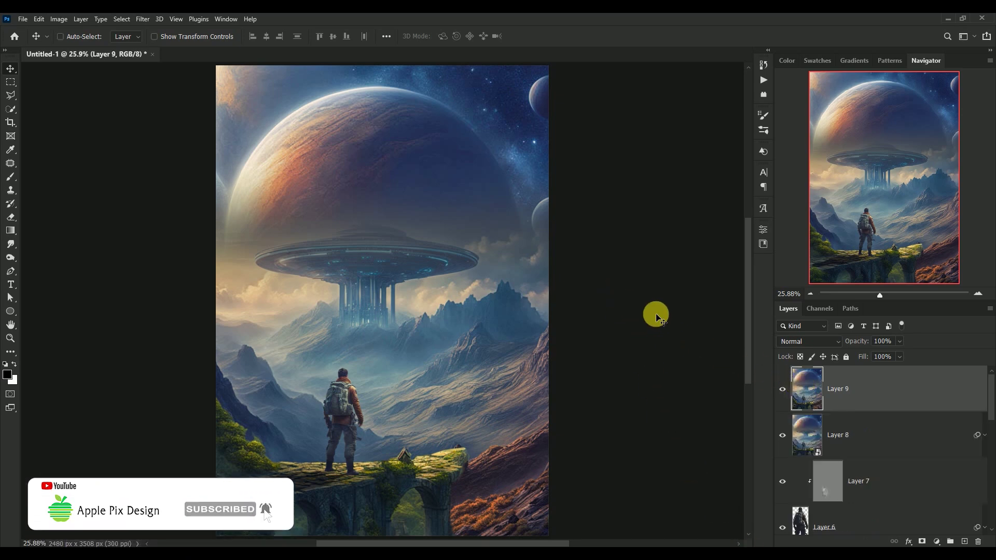
right_click(889, 382)
left_click(847, 252)
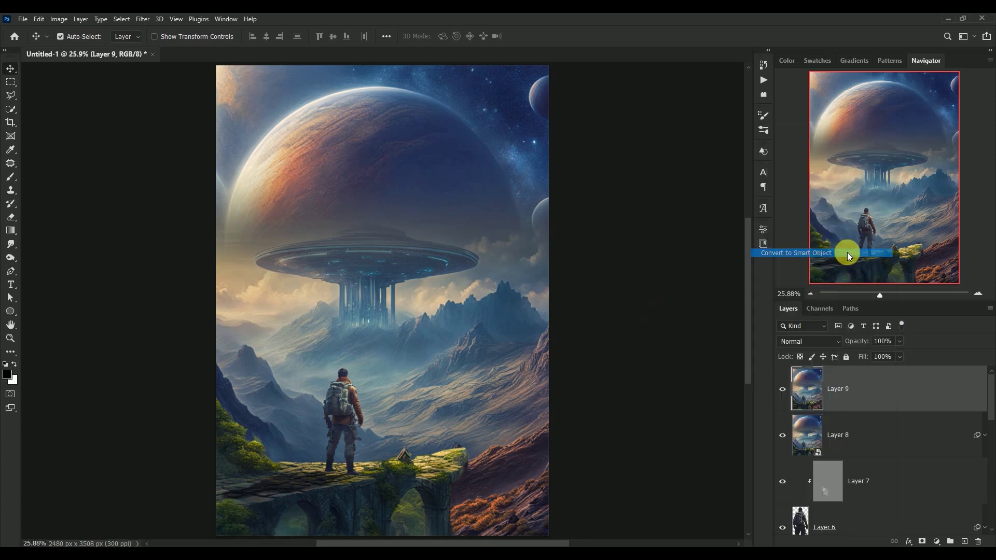
left_click(142, 19)
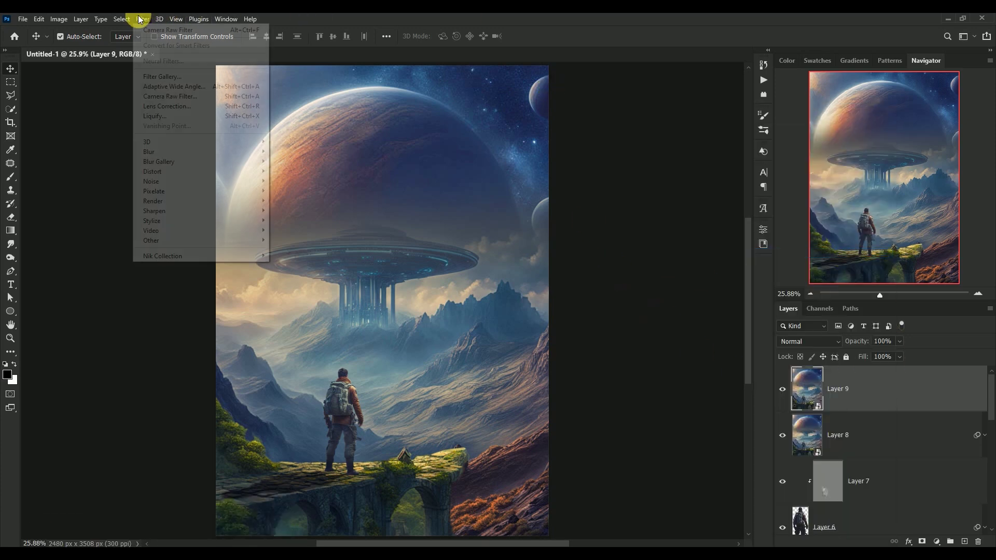
left_click(150, 97)
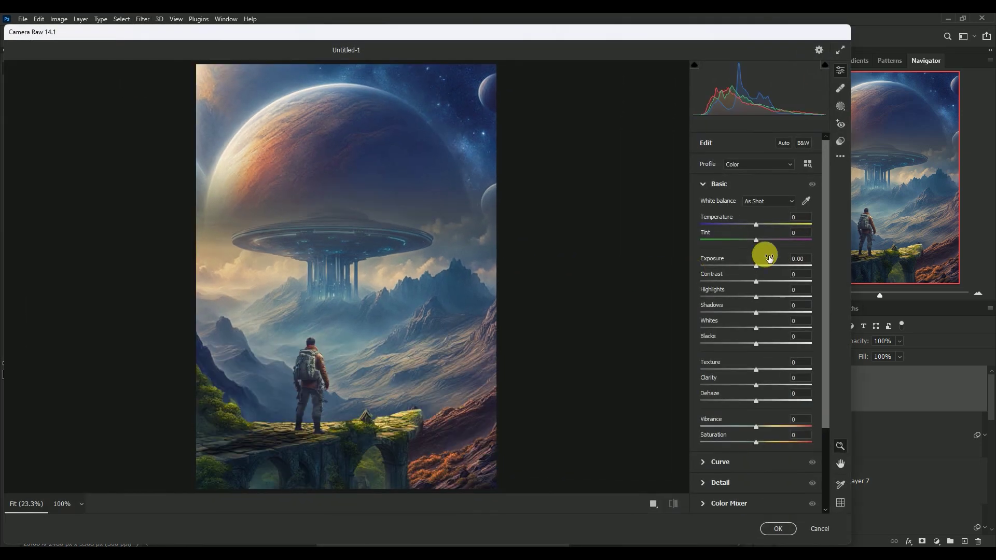
Step: Apply the Creative - Cool Matte preset with its amount reduced to 20
left_click(840, 141)
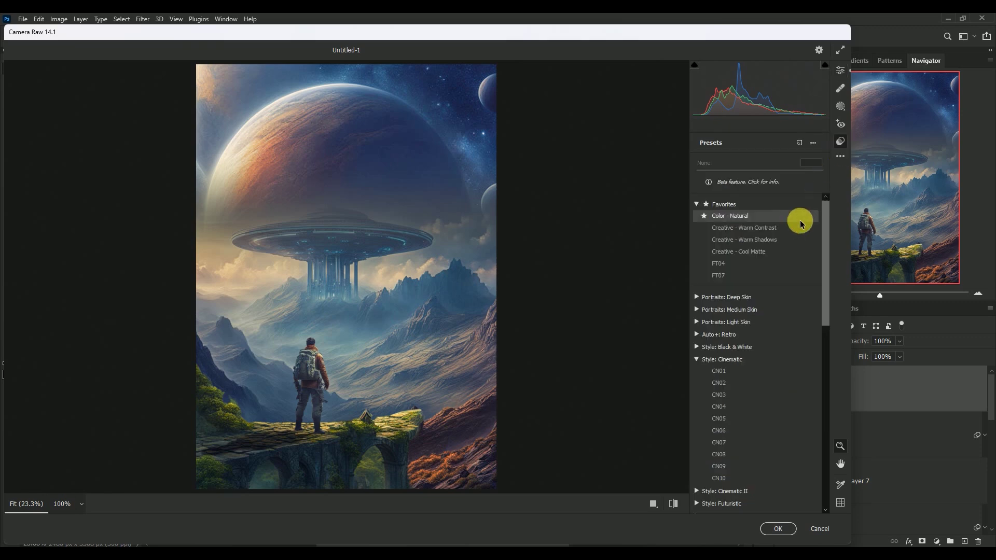
left_click(787, 251)
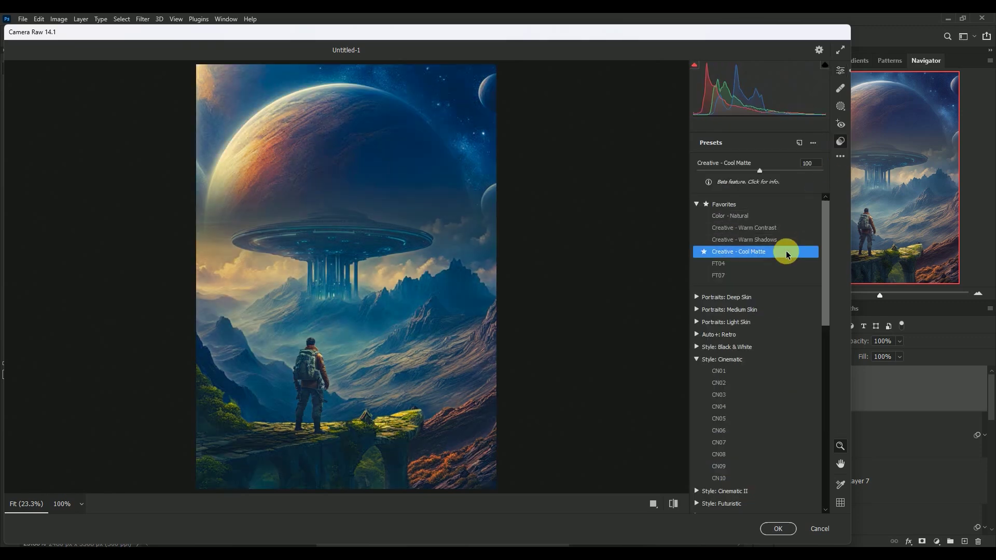
left_click(817, 166)
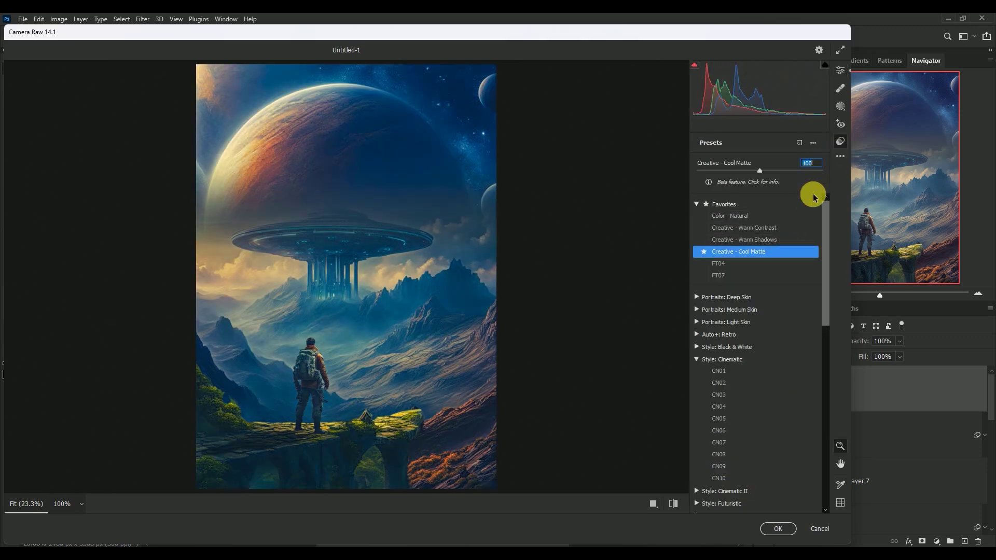
type("20")
key("Return")
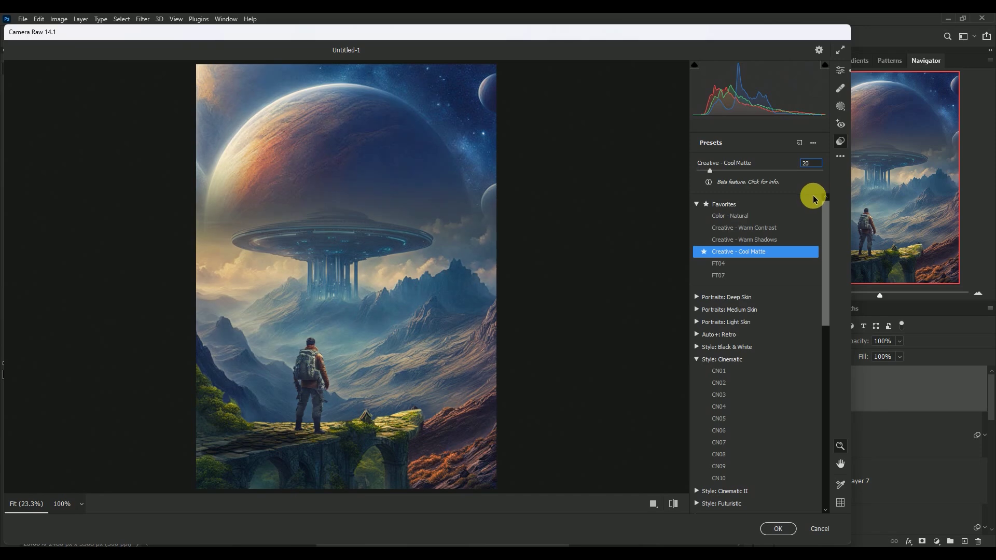
left_click(840, 71)
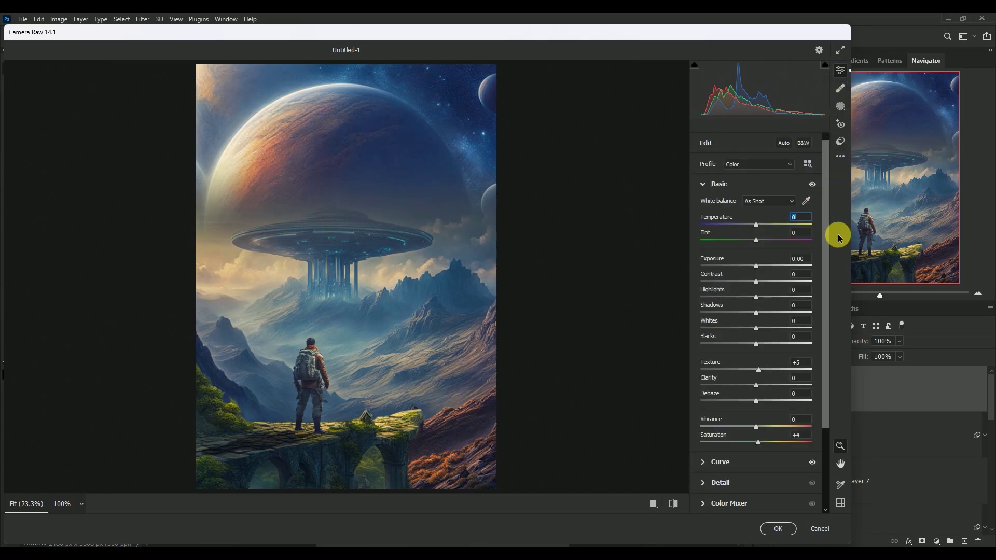
Step: Enter Basic values: Tint +14, Highlights -32, Shadows +34, Texture +14, Clarity +28, Vibrance +14
type("10")
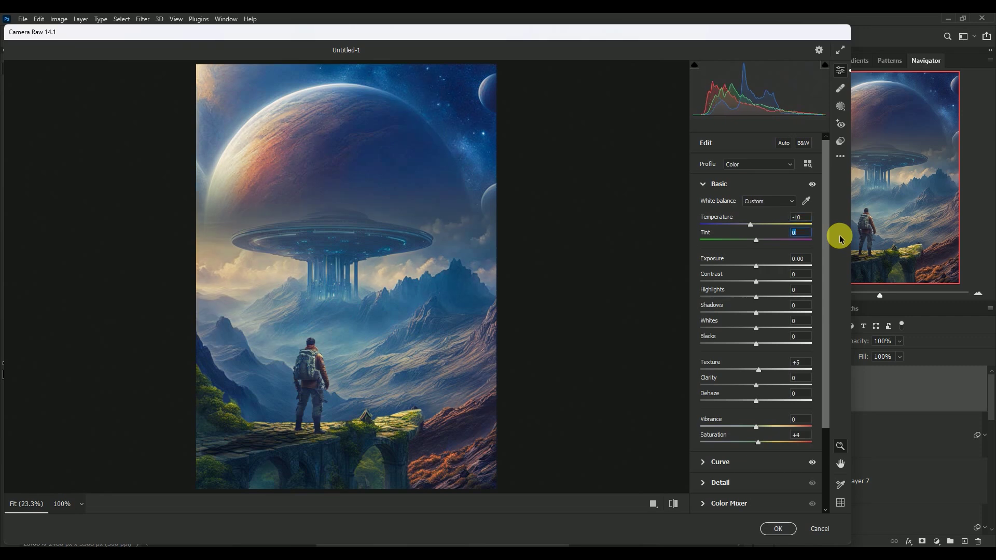
type("4")
key("Tab")
key("Tab")
key("Tab")
type("-")
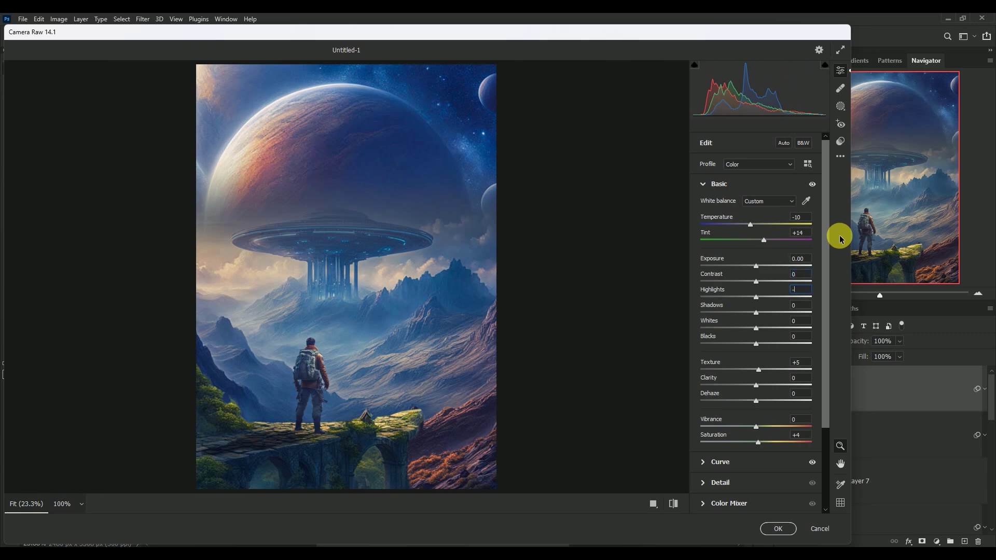
type("32")
key("Tab")
type("34")
key("Tab")
key("Tab")
type("+1")
type("4")
key("Tab")
type("8")
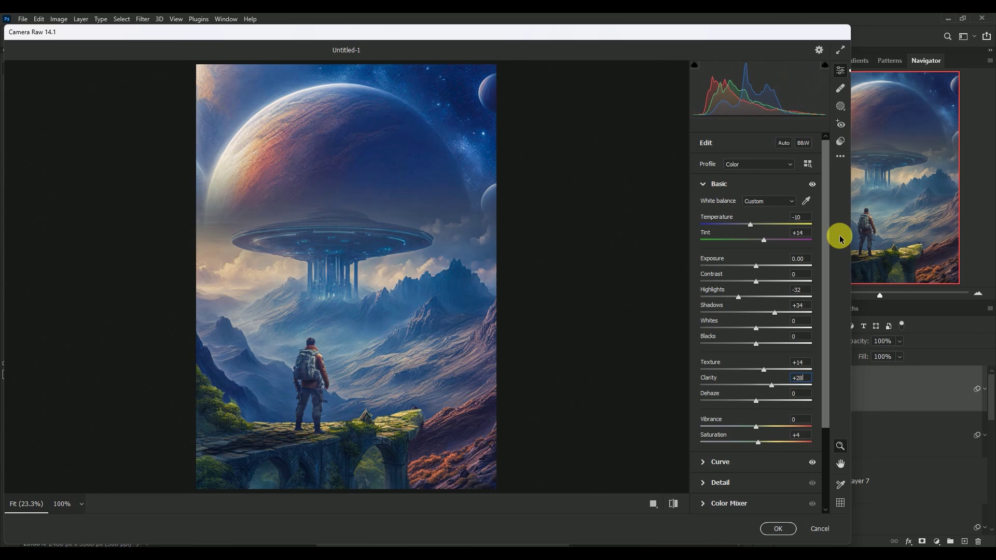
key("Tab")
key("Tab")
type("4")
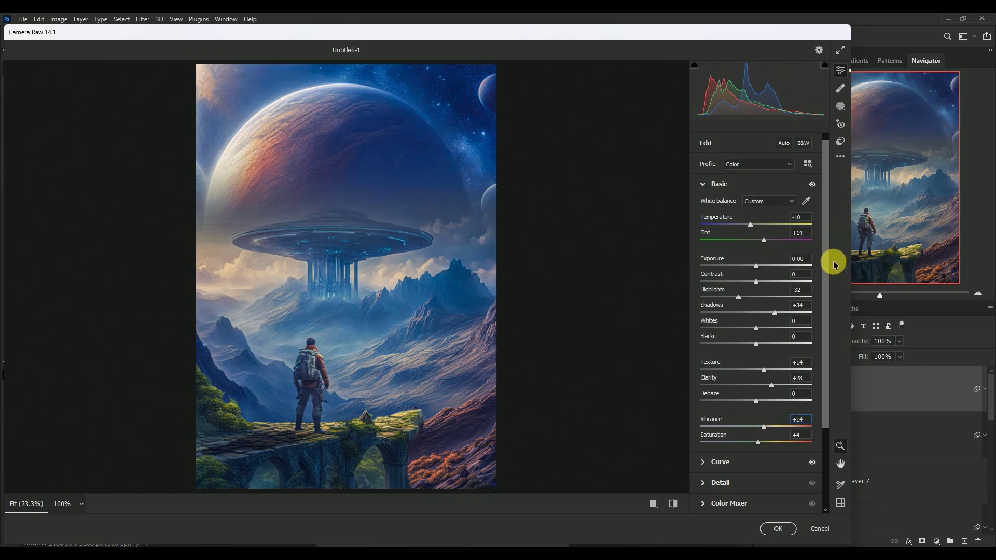
Step: Increase the image sharpening in the Camera Raw Detail panel
scroll(828, 302, "down", 1)
left_click_drag(826, 301, 828, 388)
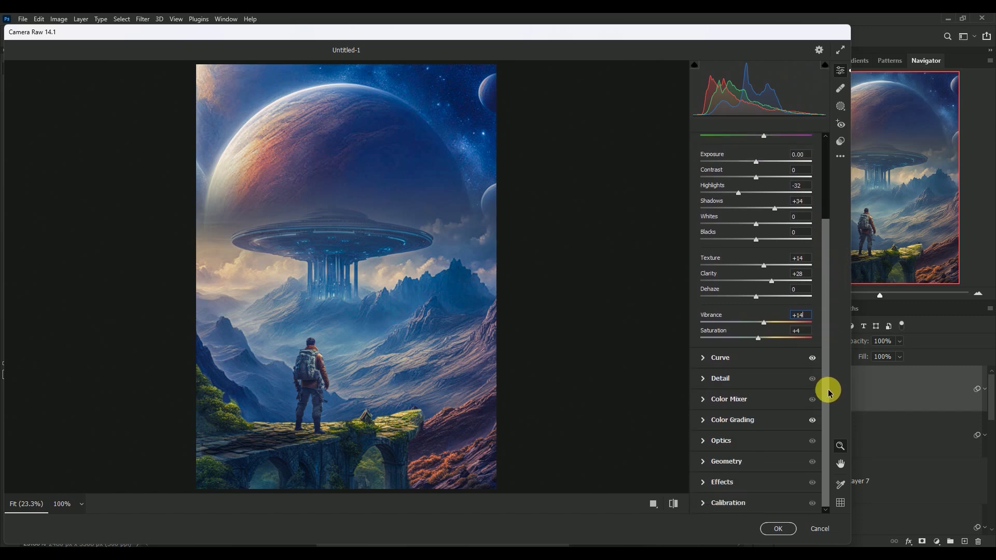
left_click(721, 379)
left_click_drag(701, 251, 830, 255)
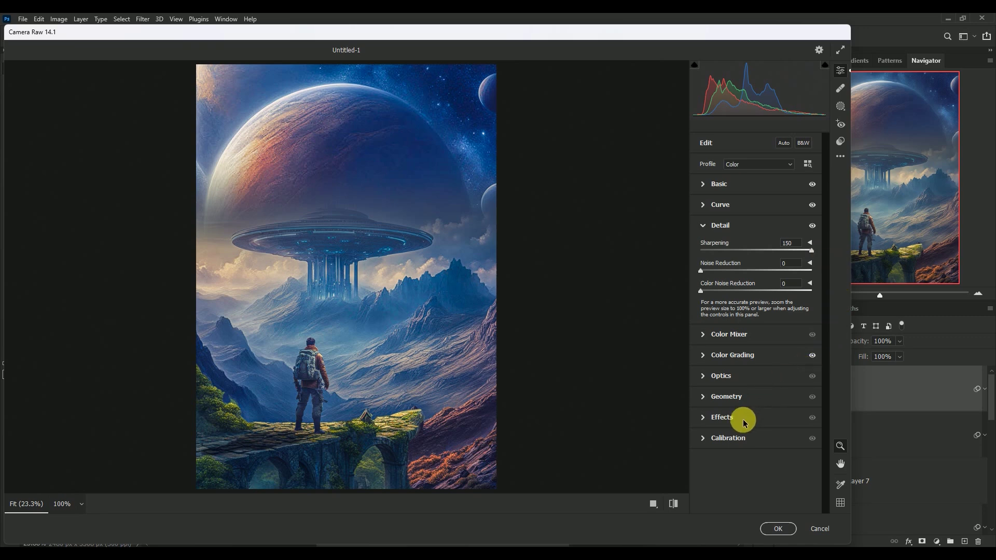
Step: Add a +5 vignette with Roundness +4 and Feather 100, then apply Camera Raw
left_click(726, 418)
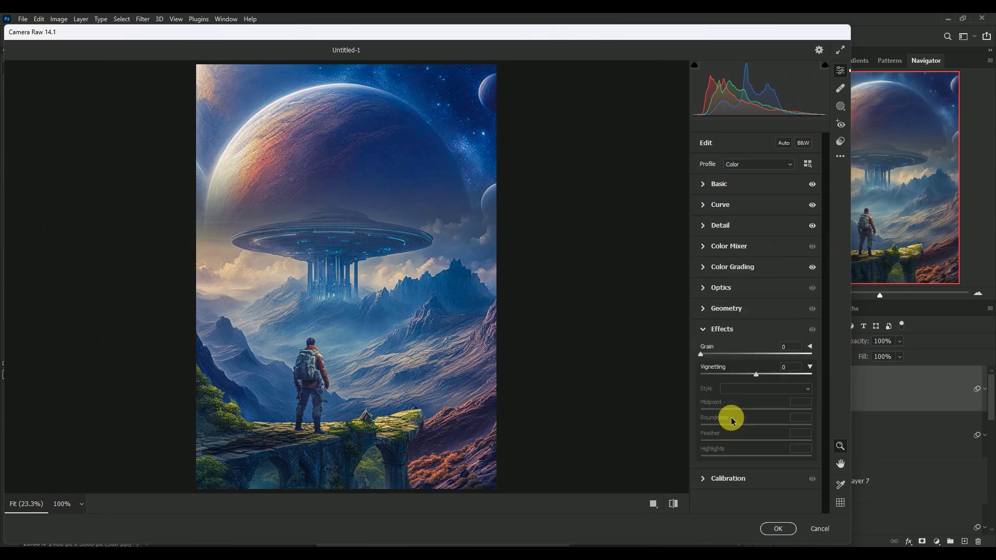
left_click(790, 368)
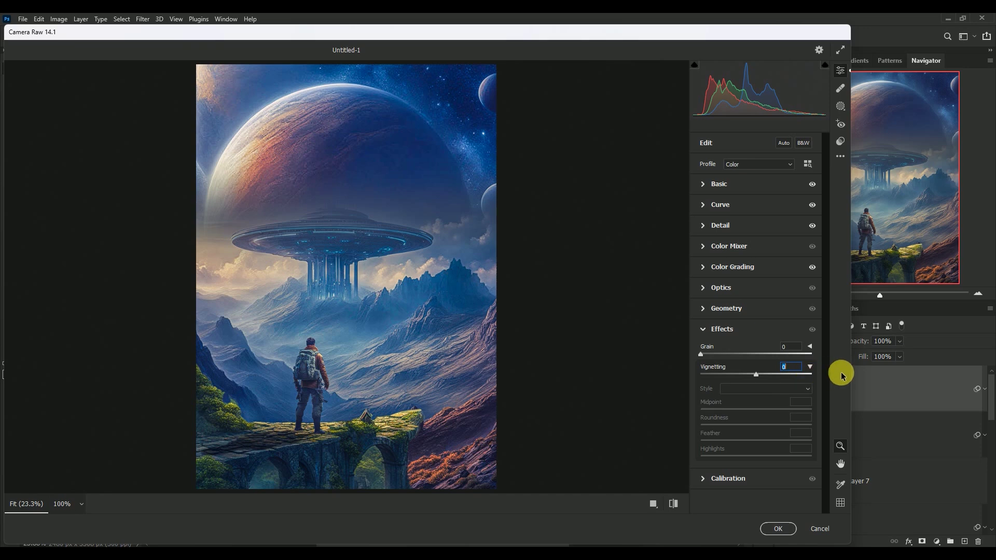
type("+")
type("5")
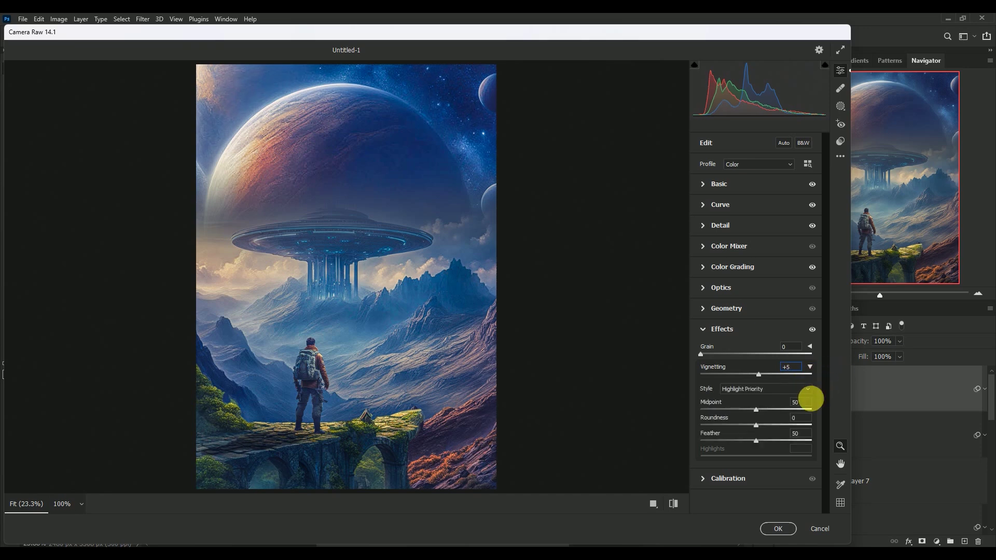
left_click(803, 402)
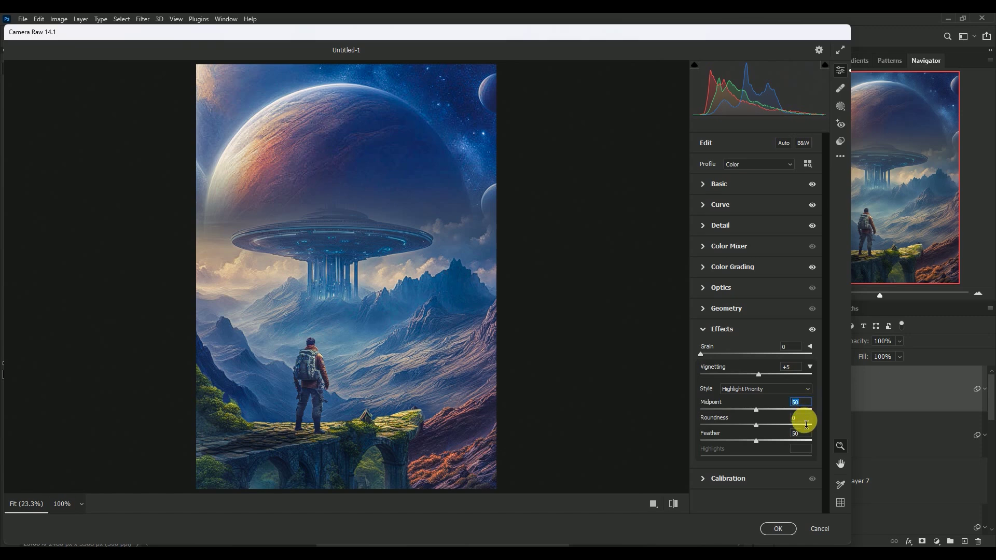
left_click(801, 418)
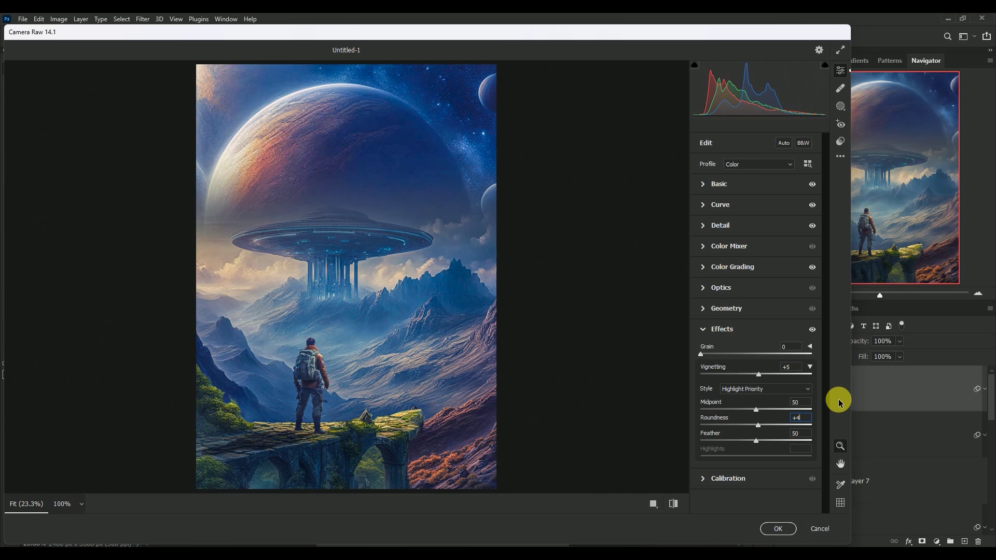
left_click(809, 439)
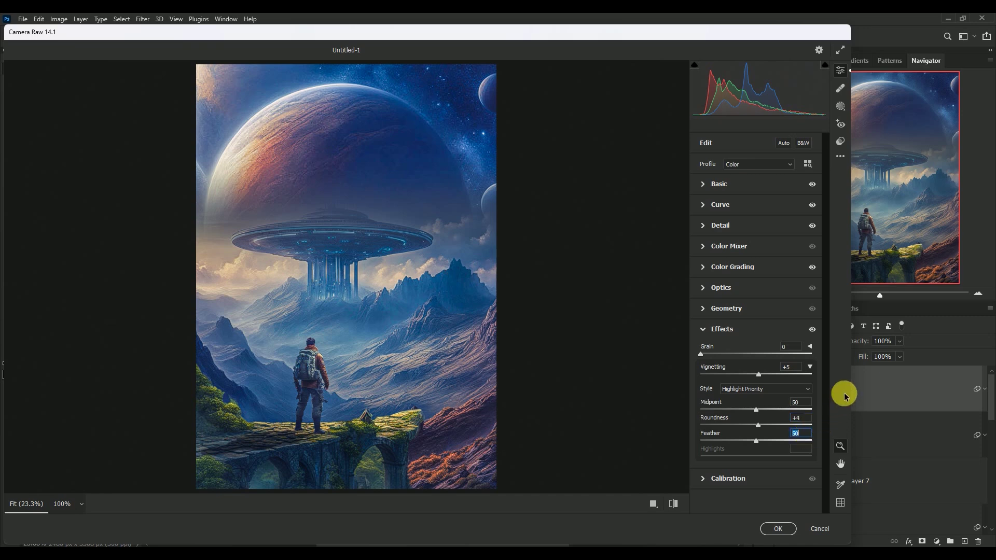
type("1")
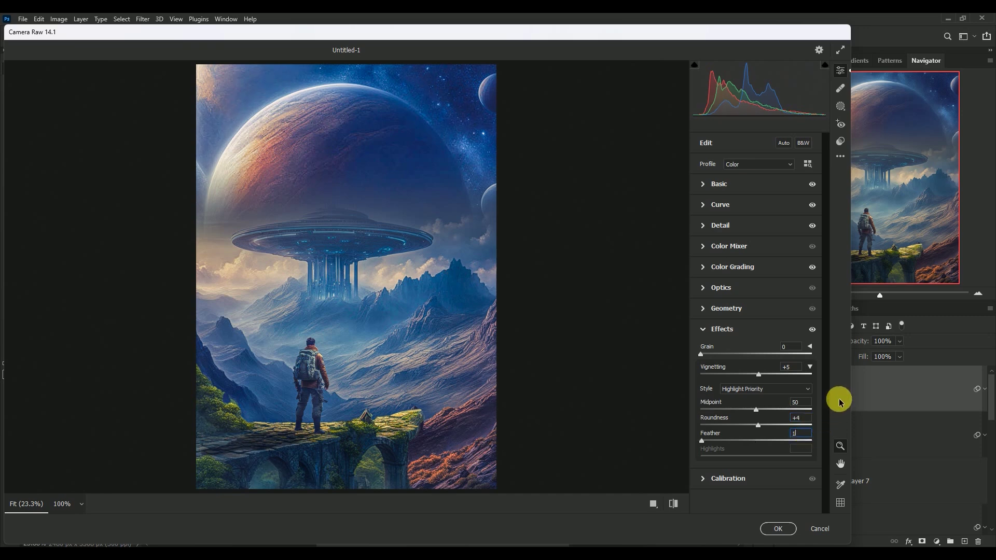
type("00")
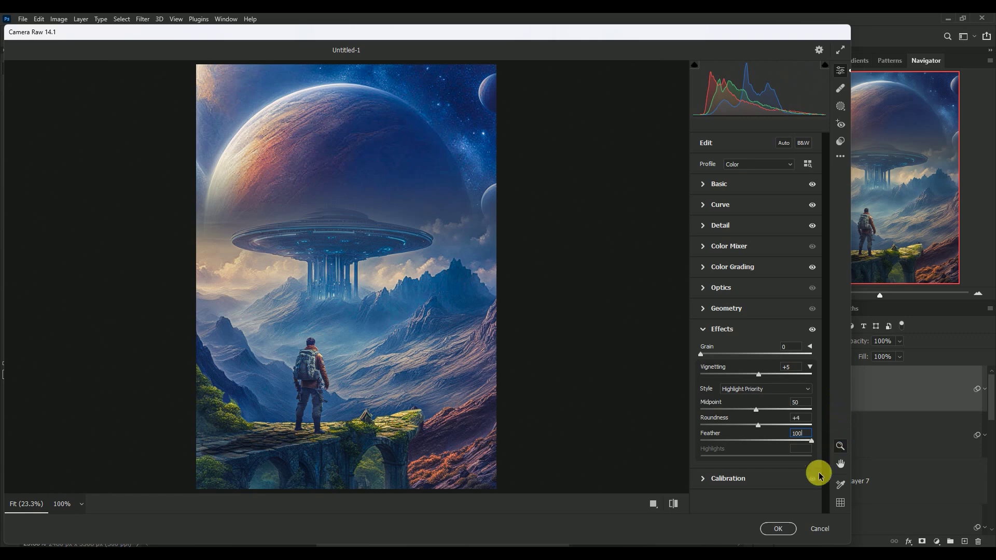
left_click(777, 529)
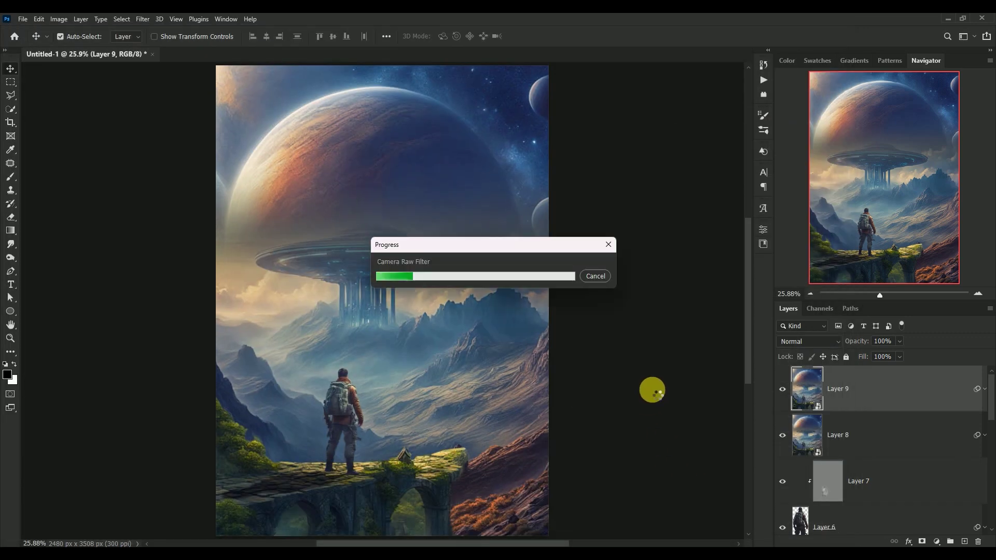
Step: Compare Layer 9's grade, then add a Color Lookup adjustment clipped to Layer 9
left_click(984, 390)
left_click(783, 391)
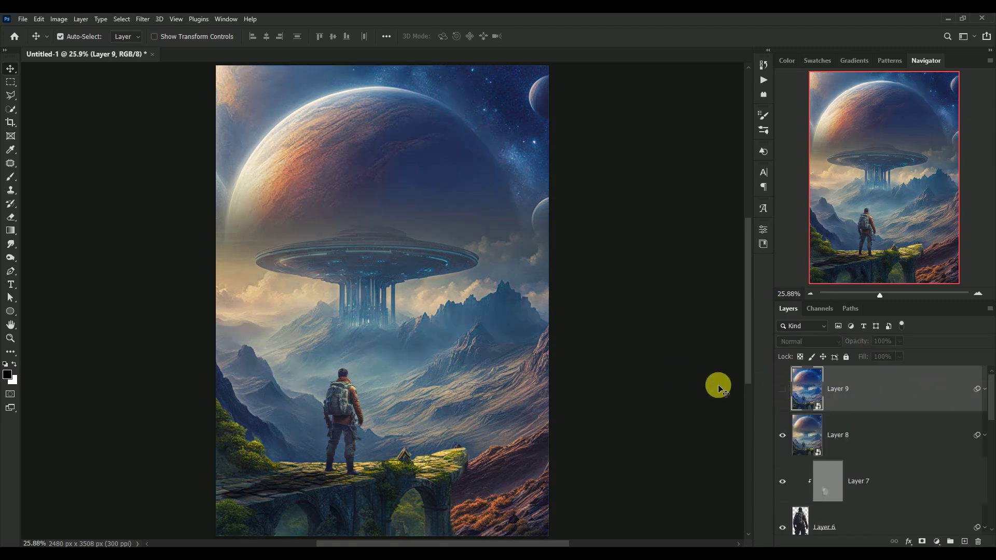
left_click(783, 390)
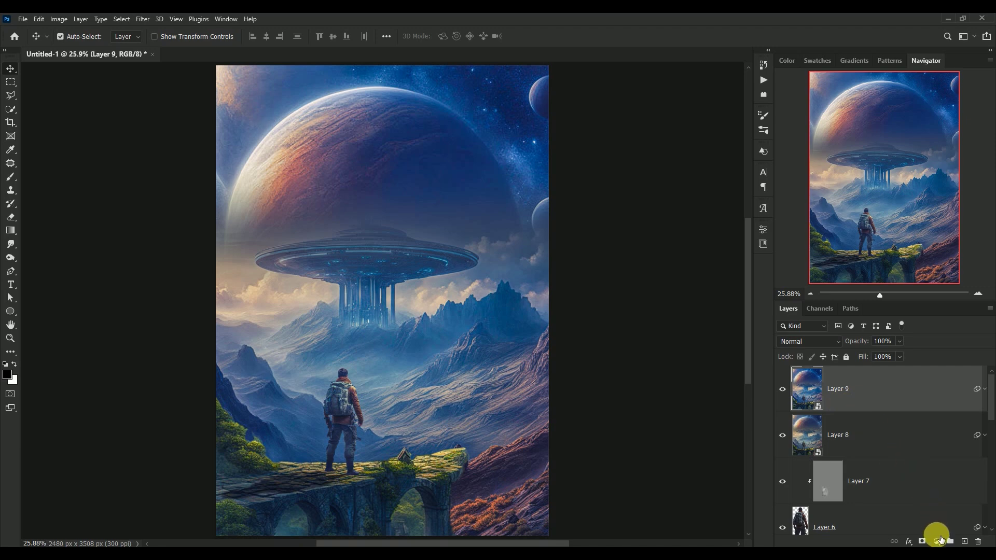
left_click(936, 540)
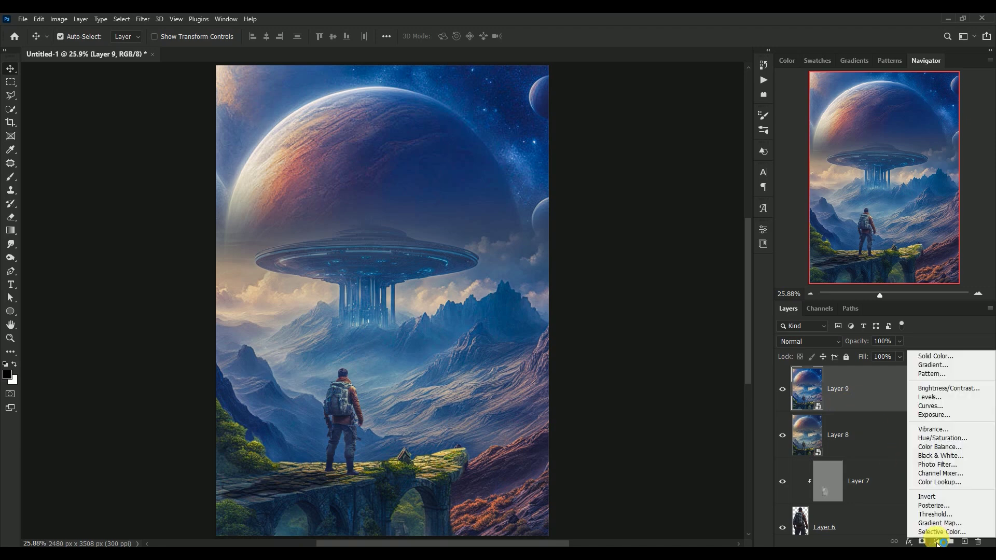
left_click(926, 482)
left_click(674, 496)
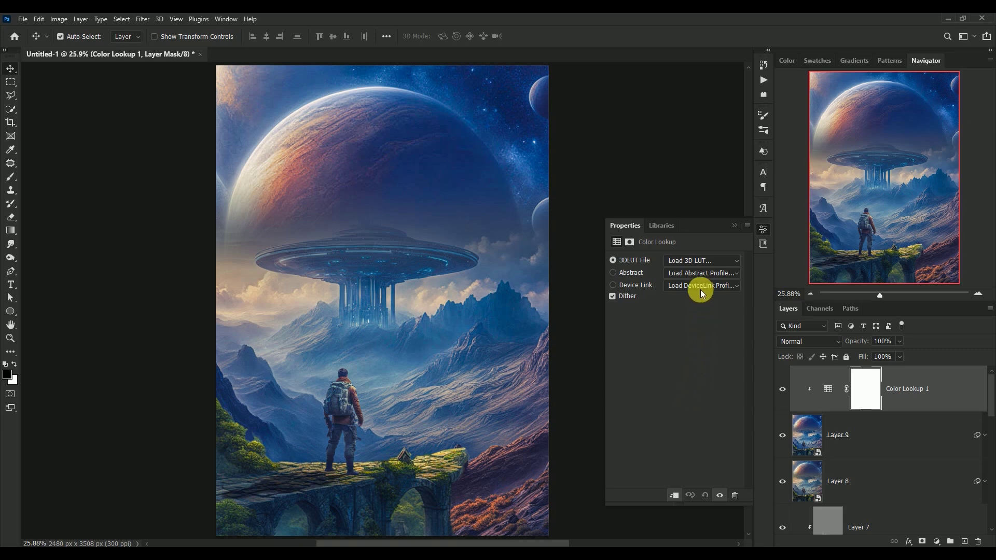
Step: Load the TensionGreen.3DL look at 20% opacity and hide it to compare
left_click(696, 261)
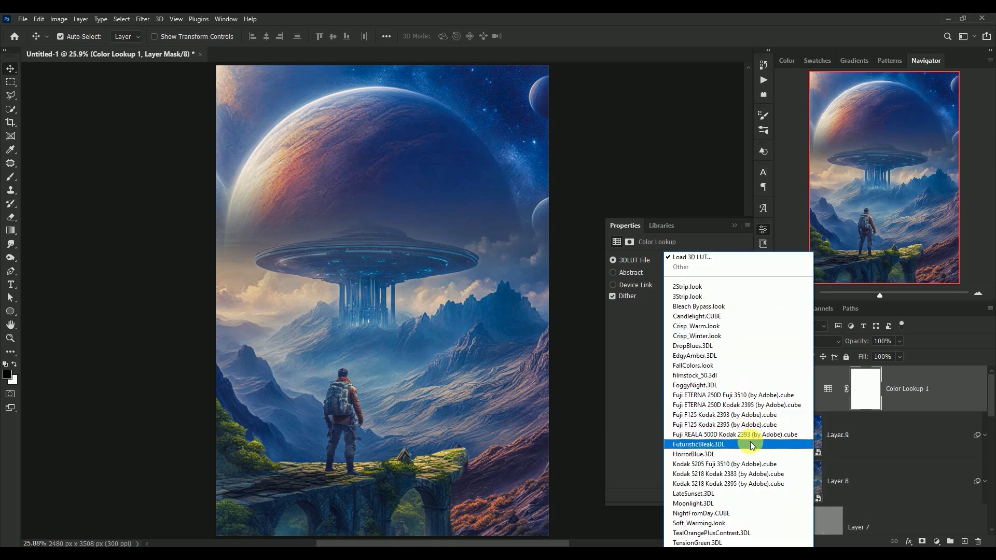
left_click(716, 543)
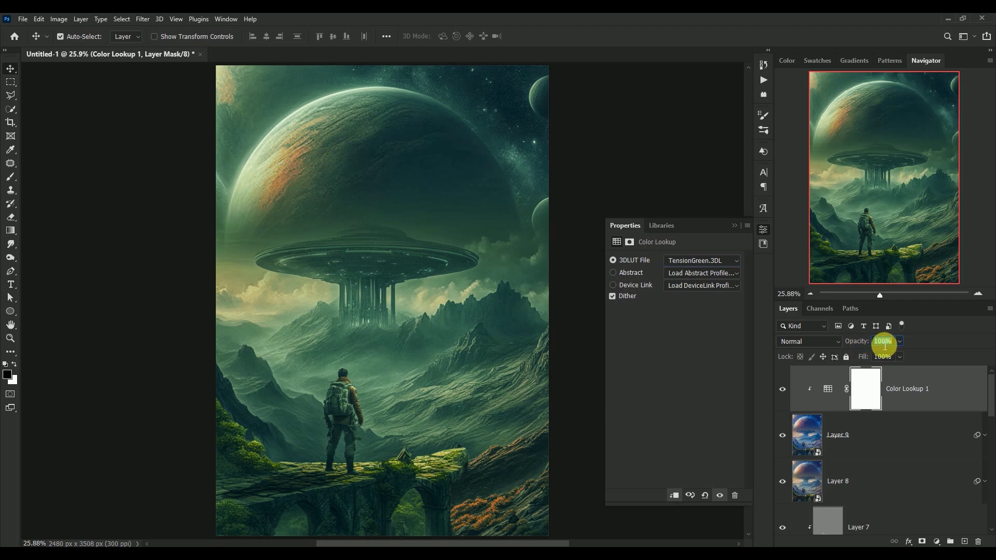
type("20")
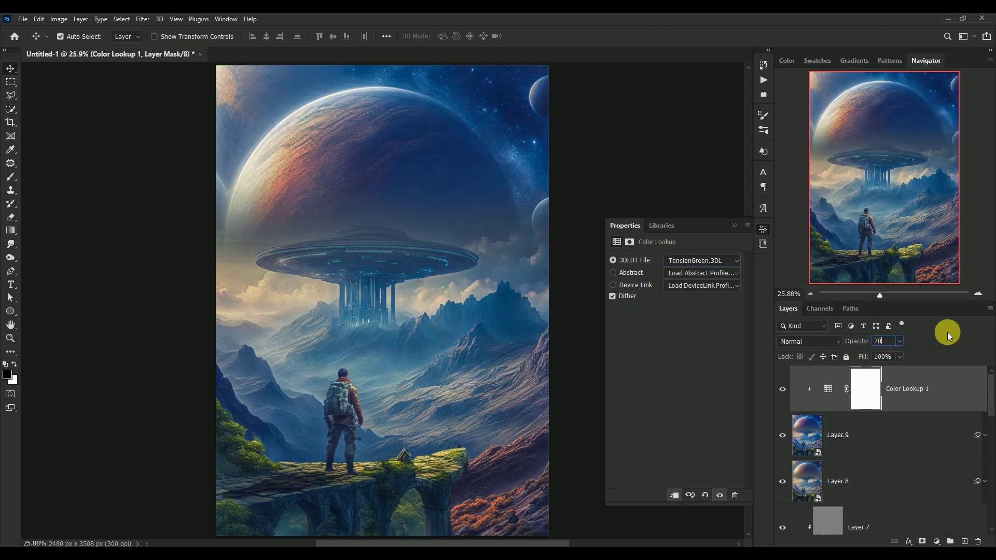
key("Return")
left_click(733, 226)
left_click(783, 390)
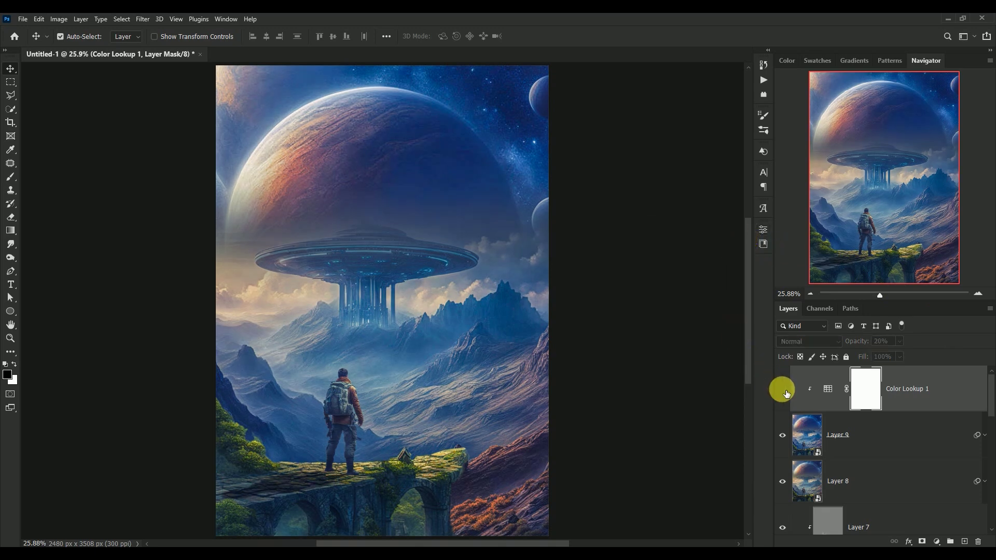
Step: Turn the TensionGreen grade back on and fit the whole poster to the window
left_click(782, 389)
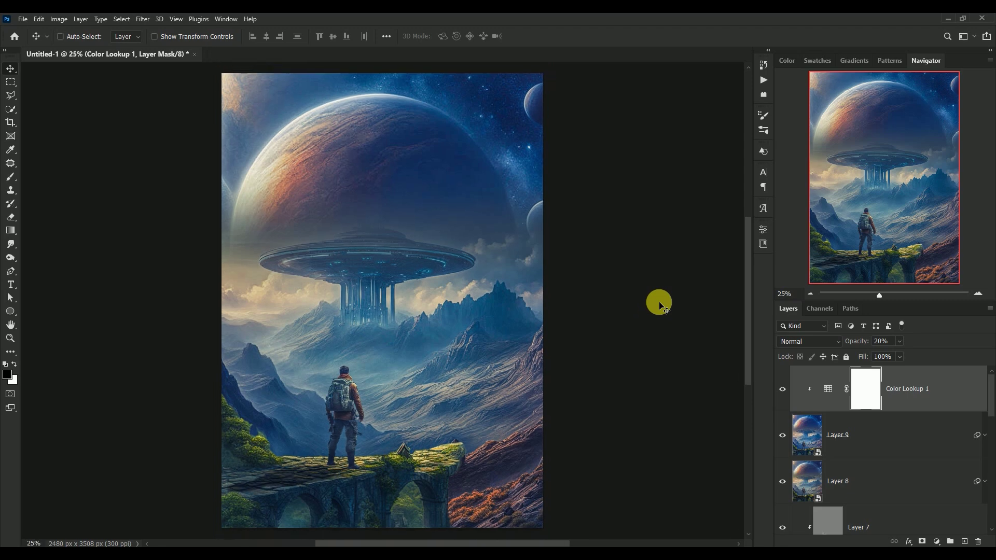
key("ctrl+minus")
key("ctrl")
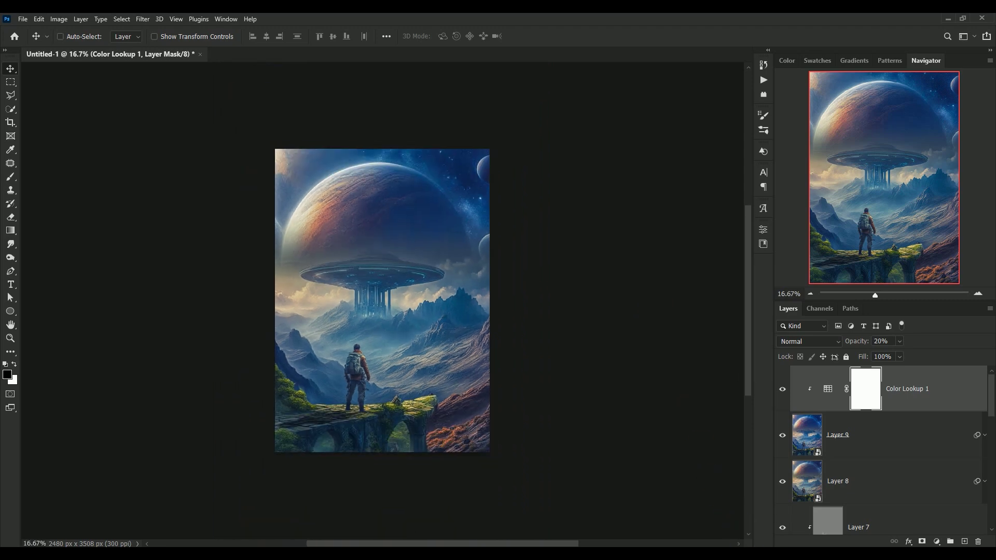
key("ctrl+0")
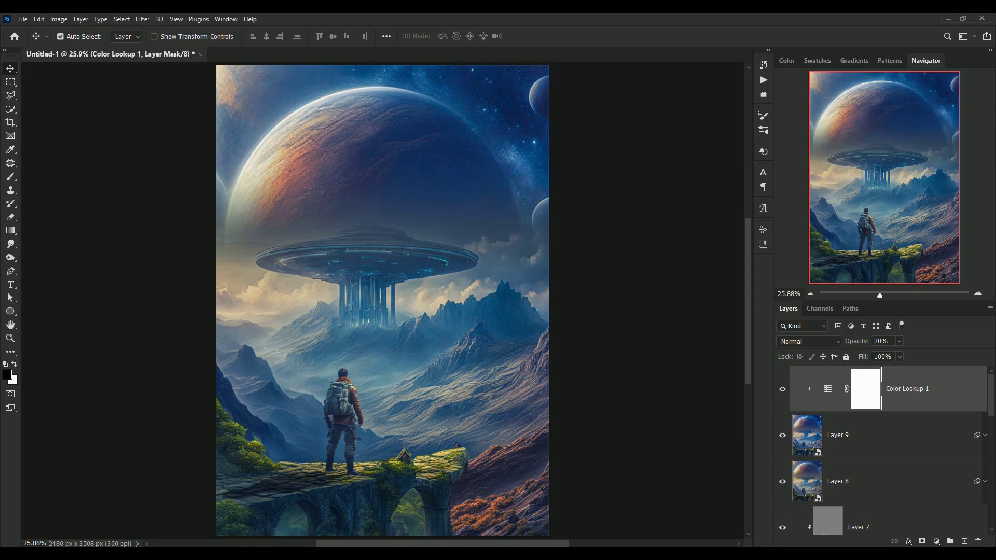